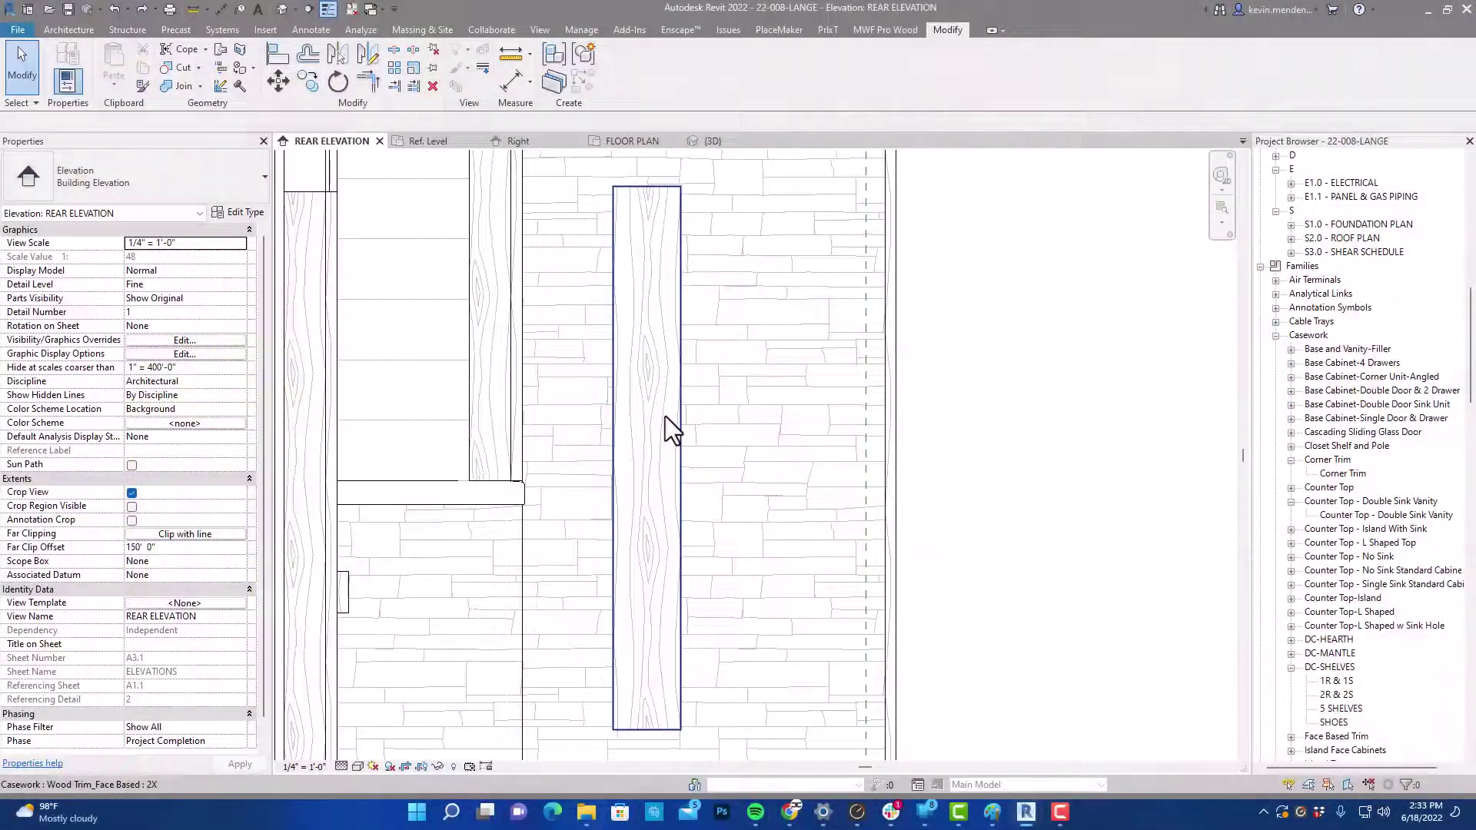
- Widen the vertical wood trim on the stone wall to about 1' 2" and shorten its length to about 4' 11"
{"action": "left_click", "coordinate": [667, 424]}
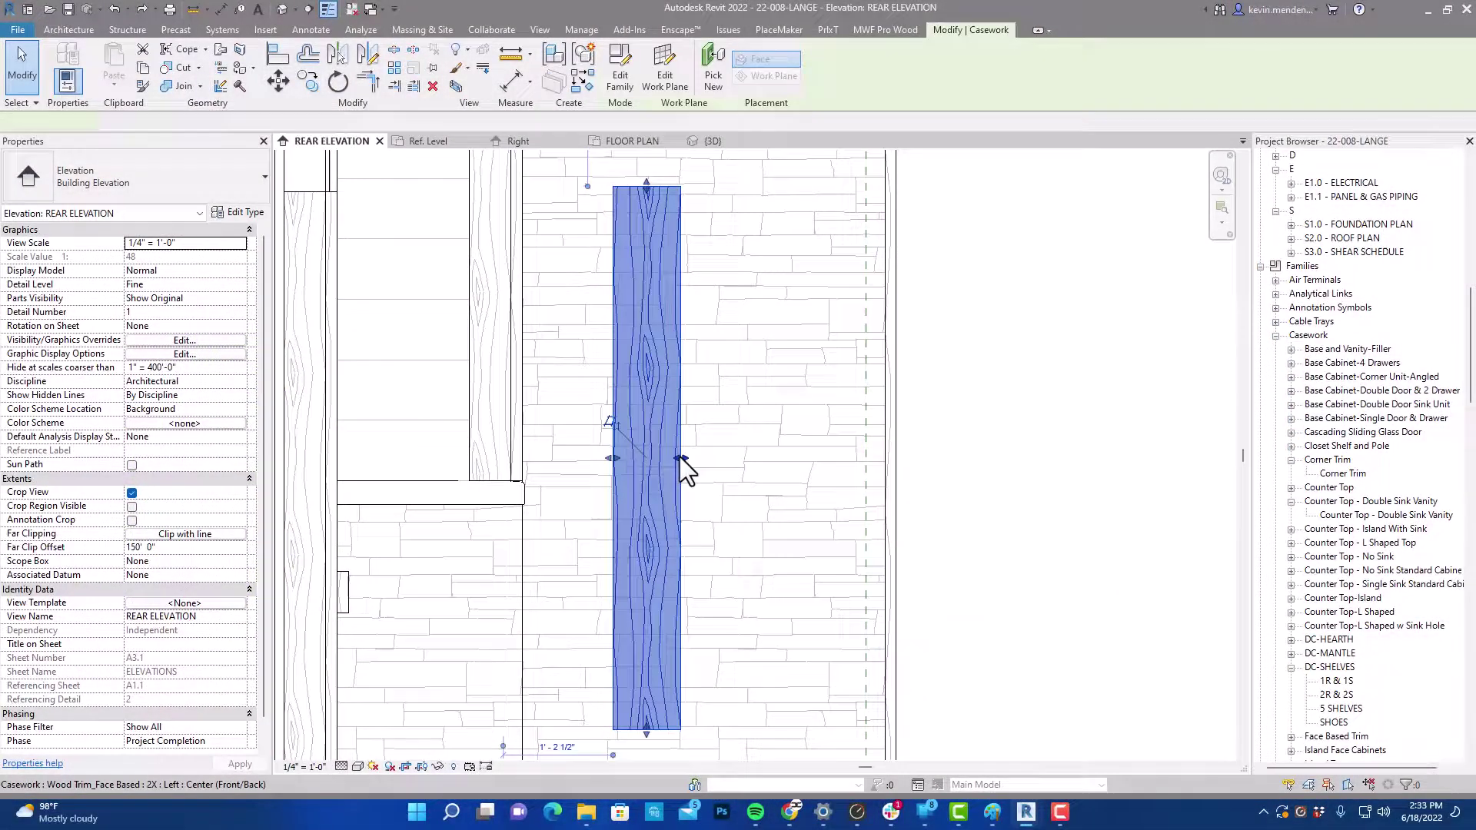
{"action": "left_click_drag", "start_coordinate": [708, 452], "coordinate": [738, 454]}
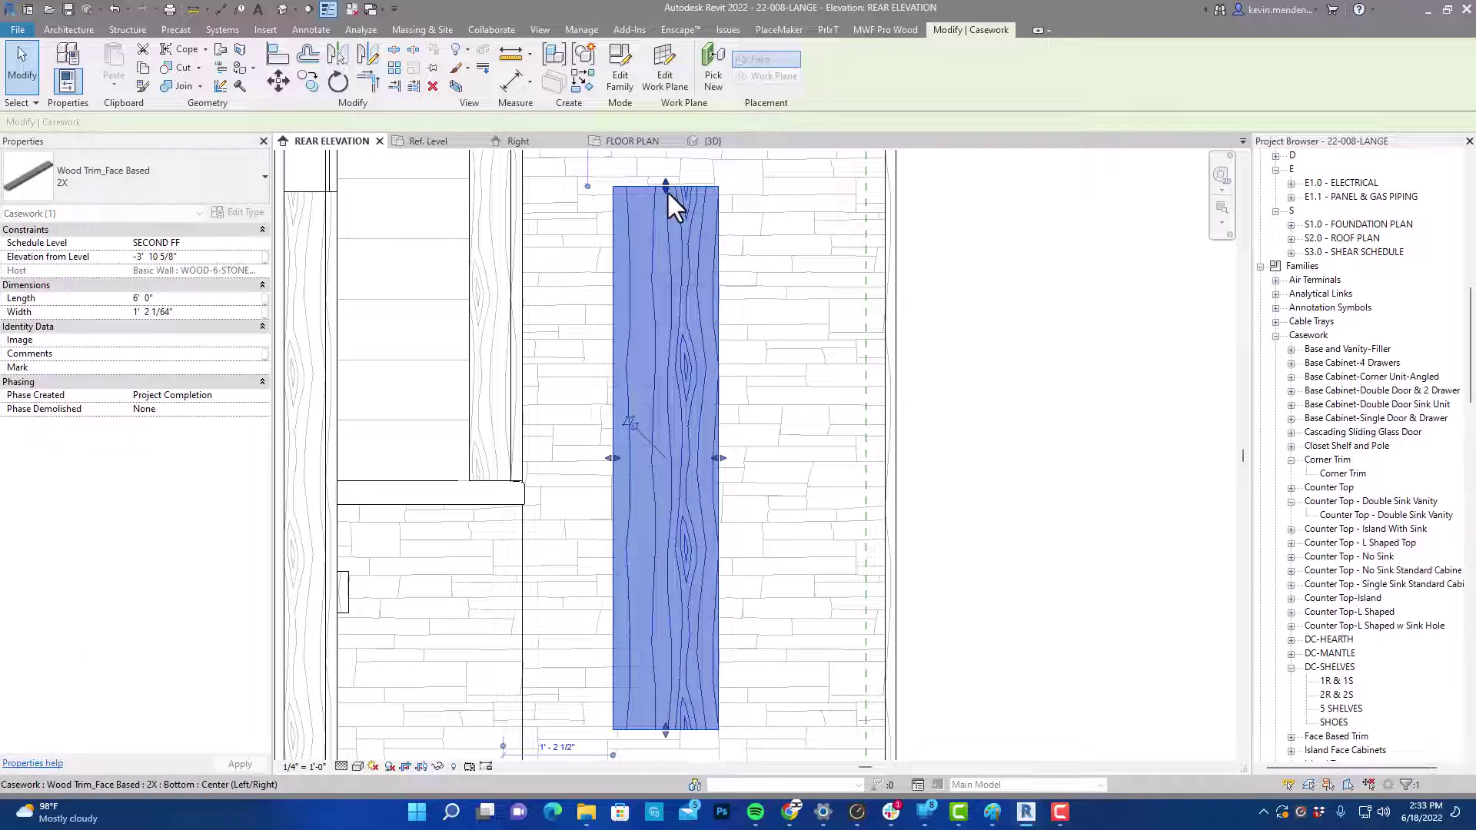
{"action": "left_click", "coordinate": [726, 420]}
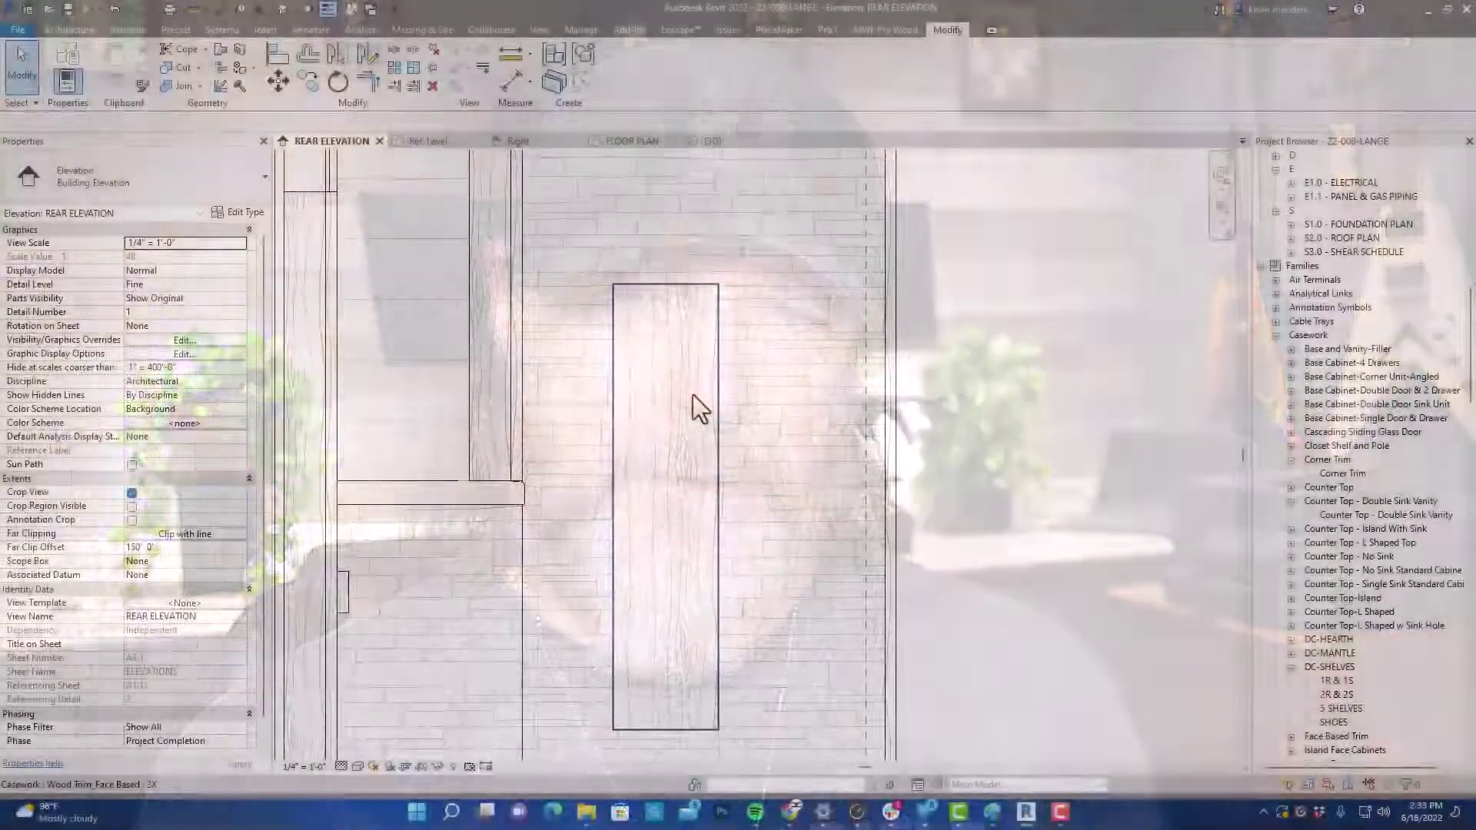
- Rotate the wood trim on the stone wall to run horizontally and shift it along the wall
{"action": "left_click", "coordinate": [693, 394]}
{"action": "key", "text": "space"}
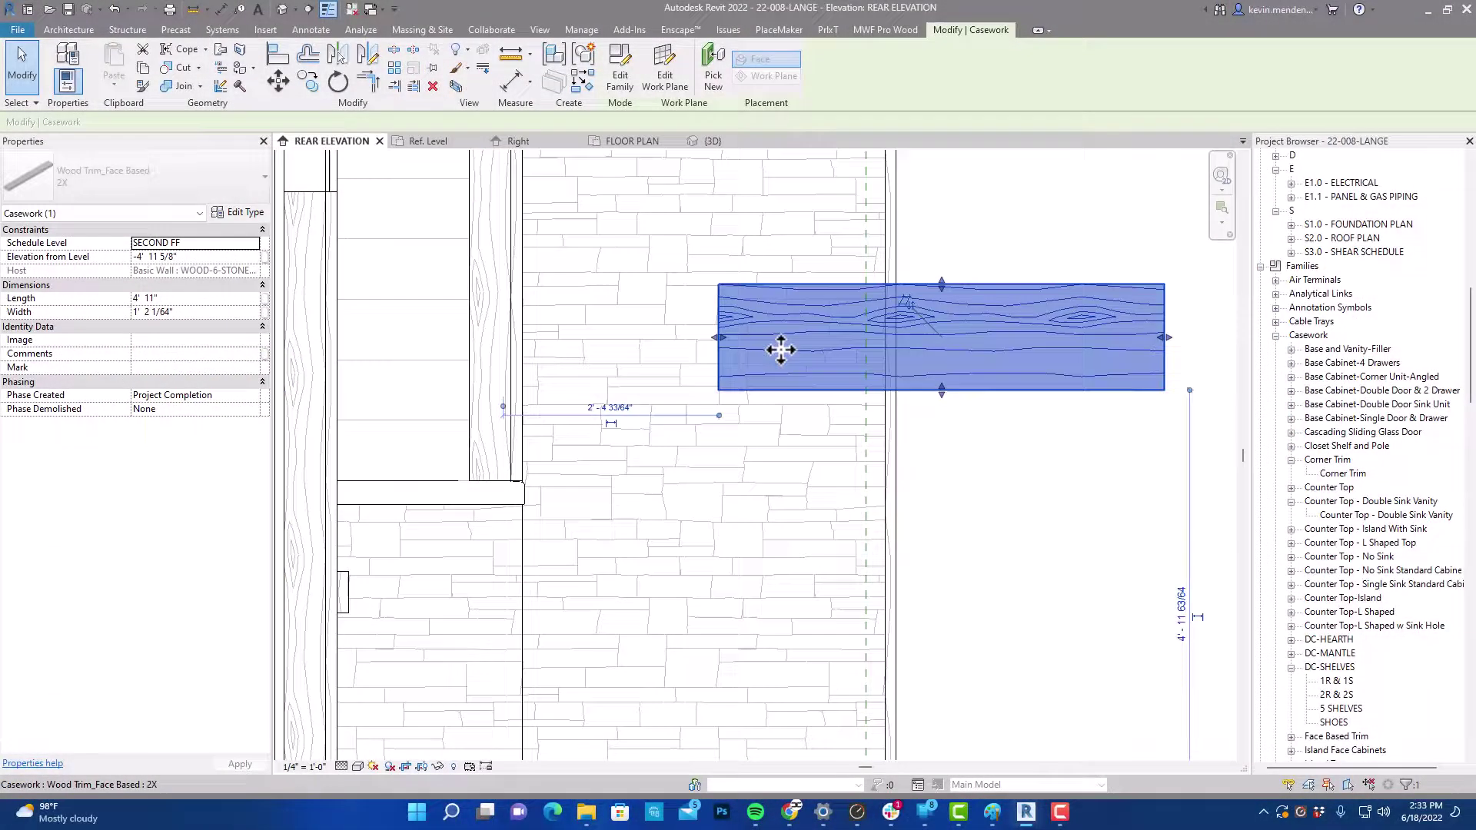
{"action": "left_click_drag", "start_coordinate": [607, 379], "coordinate": [576, 385]}
{"action": "key", "text": "Escape"}
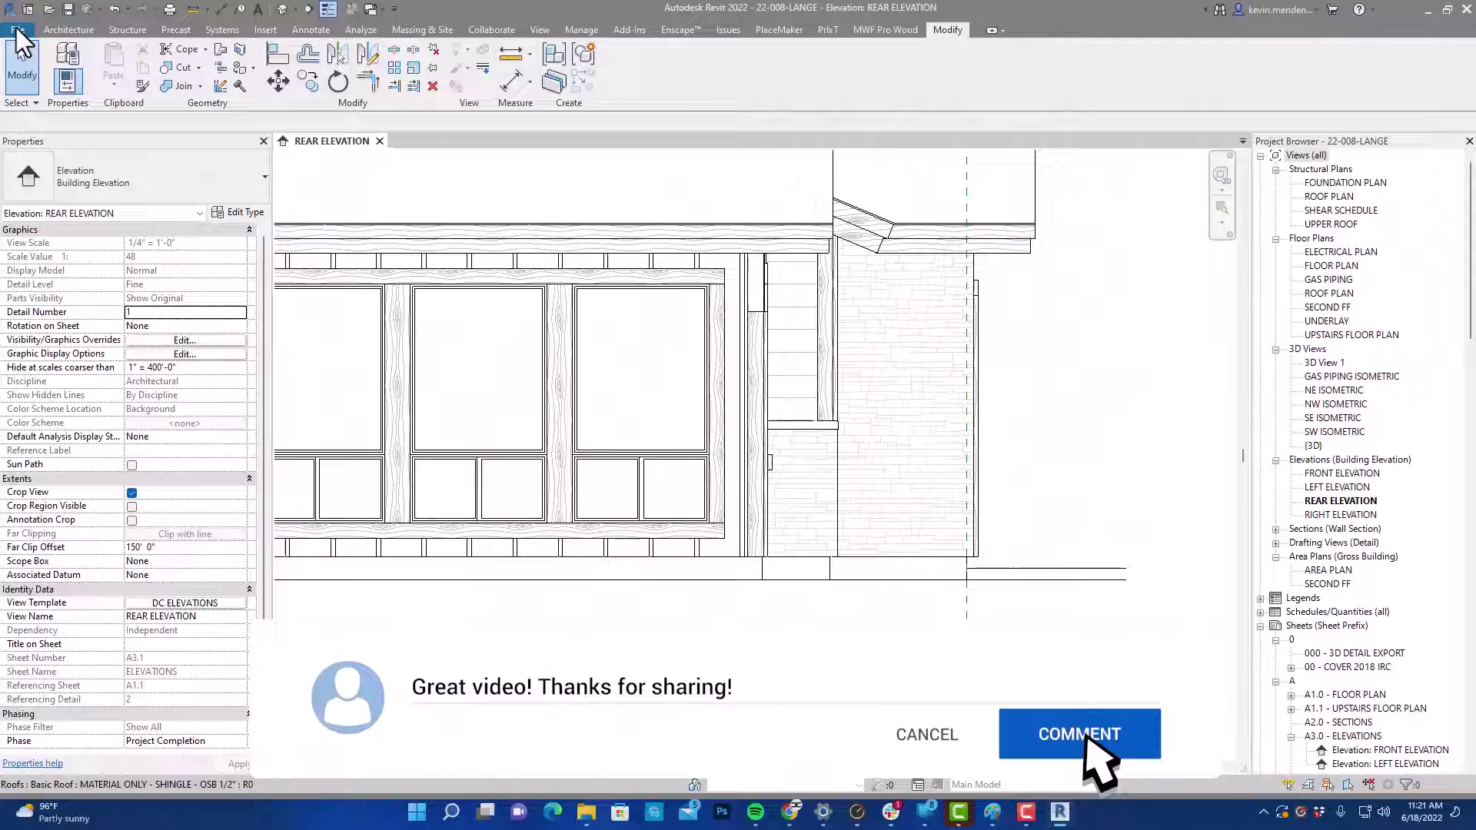
- Create a new family from the Generic Model face based template in the English-Imperial template folder
{"action": "left_click", "coordinate": [17, 31]}
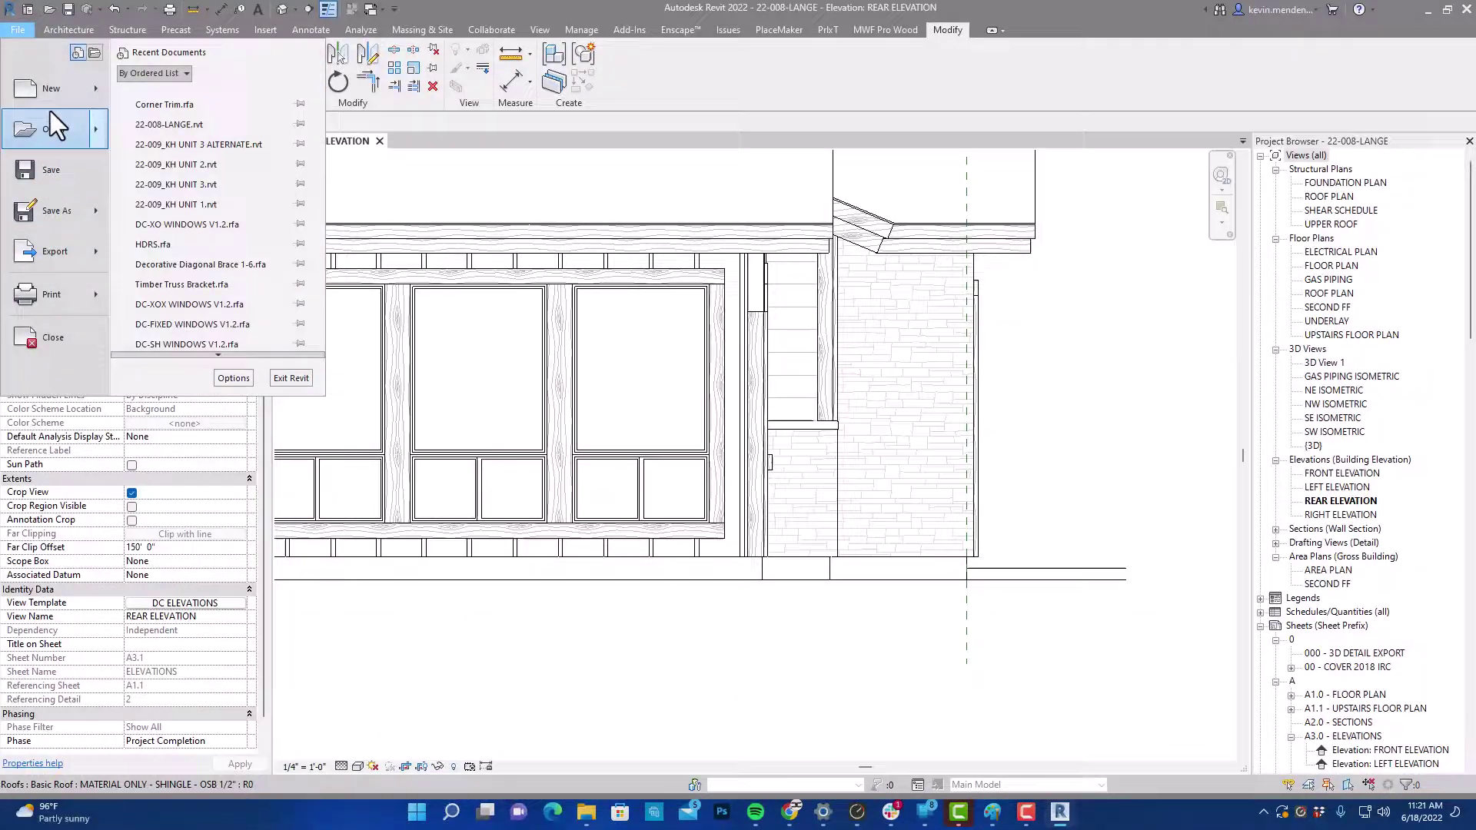
{"action": "mouse_move", "coordinate": [52, 95]}
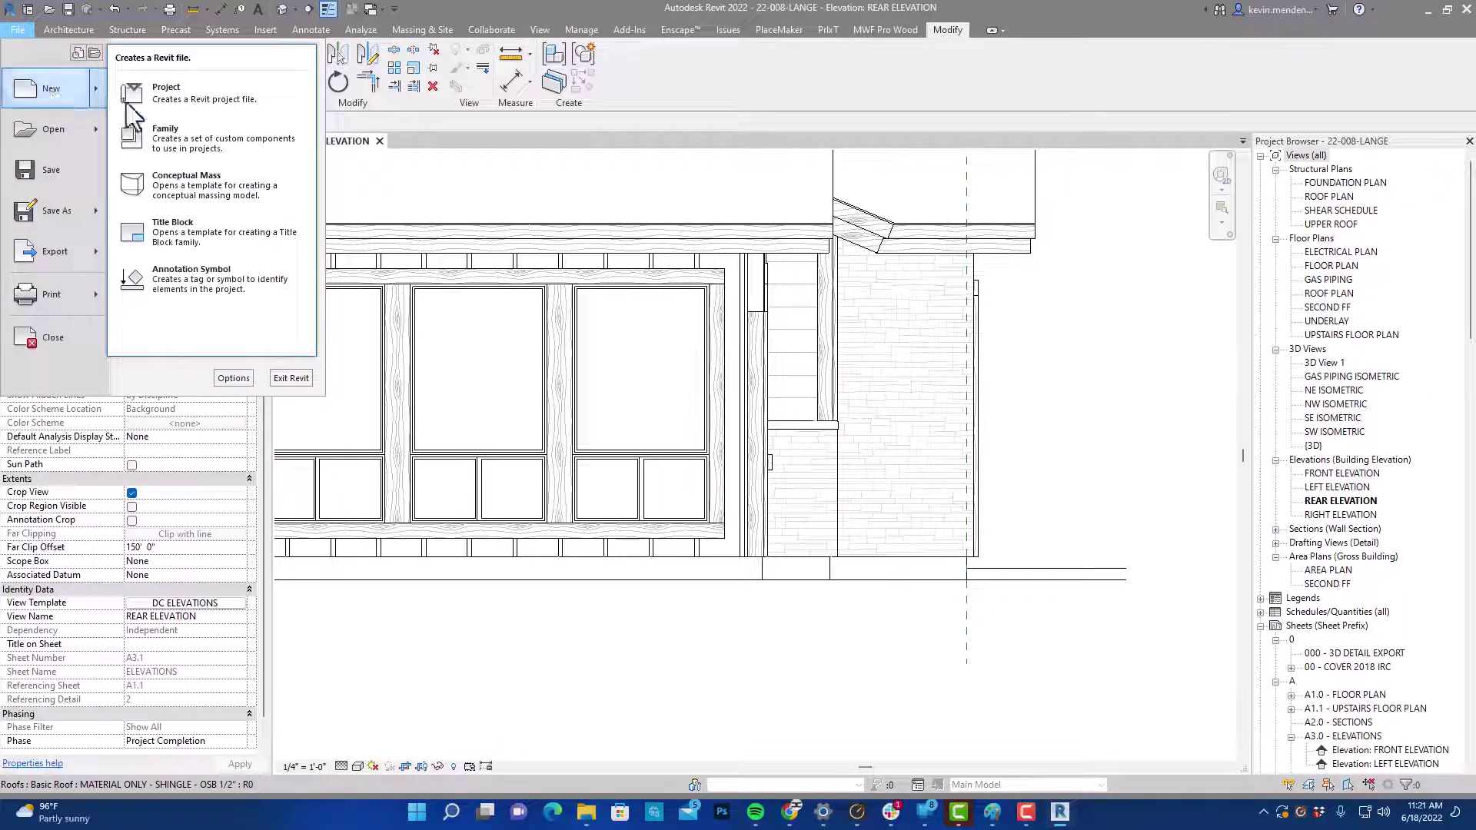
{"action": "left_click", "coordinate": [186, 145]}
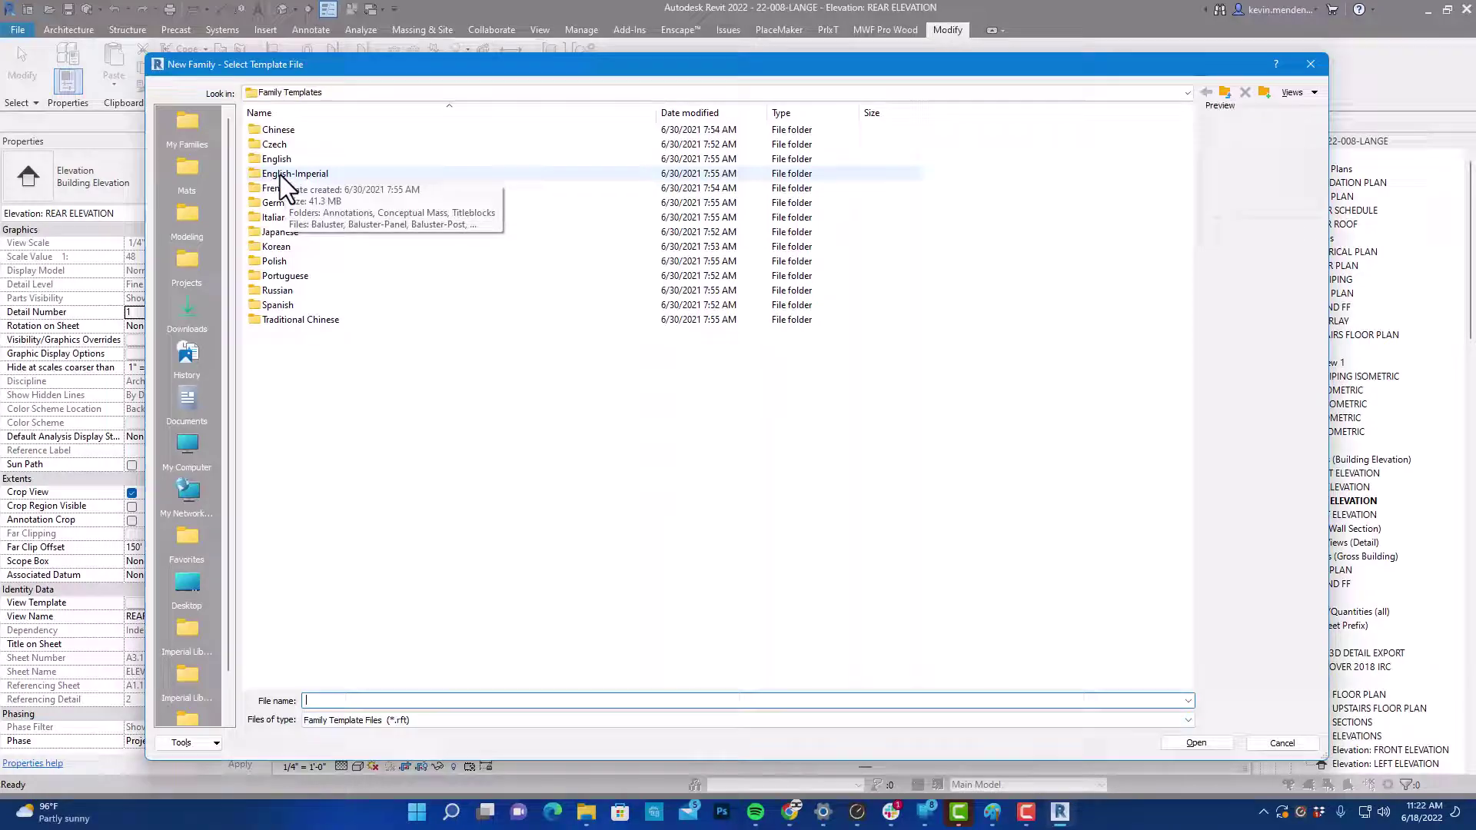
{"action": "double_click", "coordinate": [281, 175]}
{"action": "scroll", "coordinate": [321, 428], "scroll_direction": "down", "scroll_amount": 8}
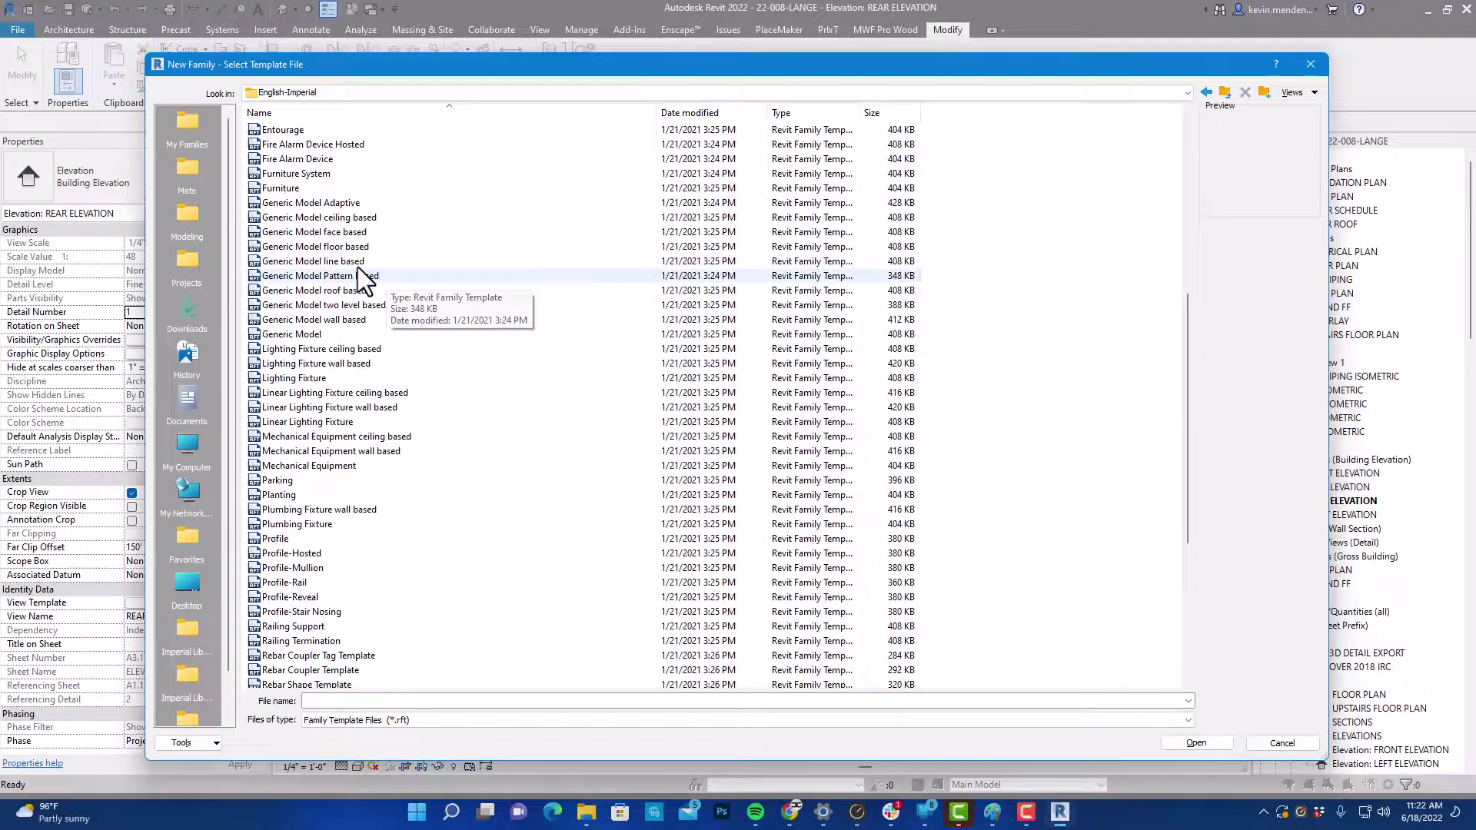
{"action": "double_click", "coordinate": [308, 233]}
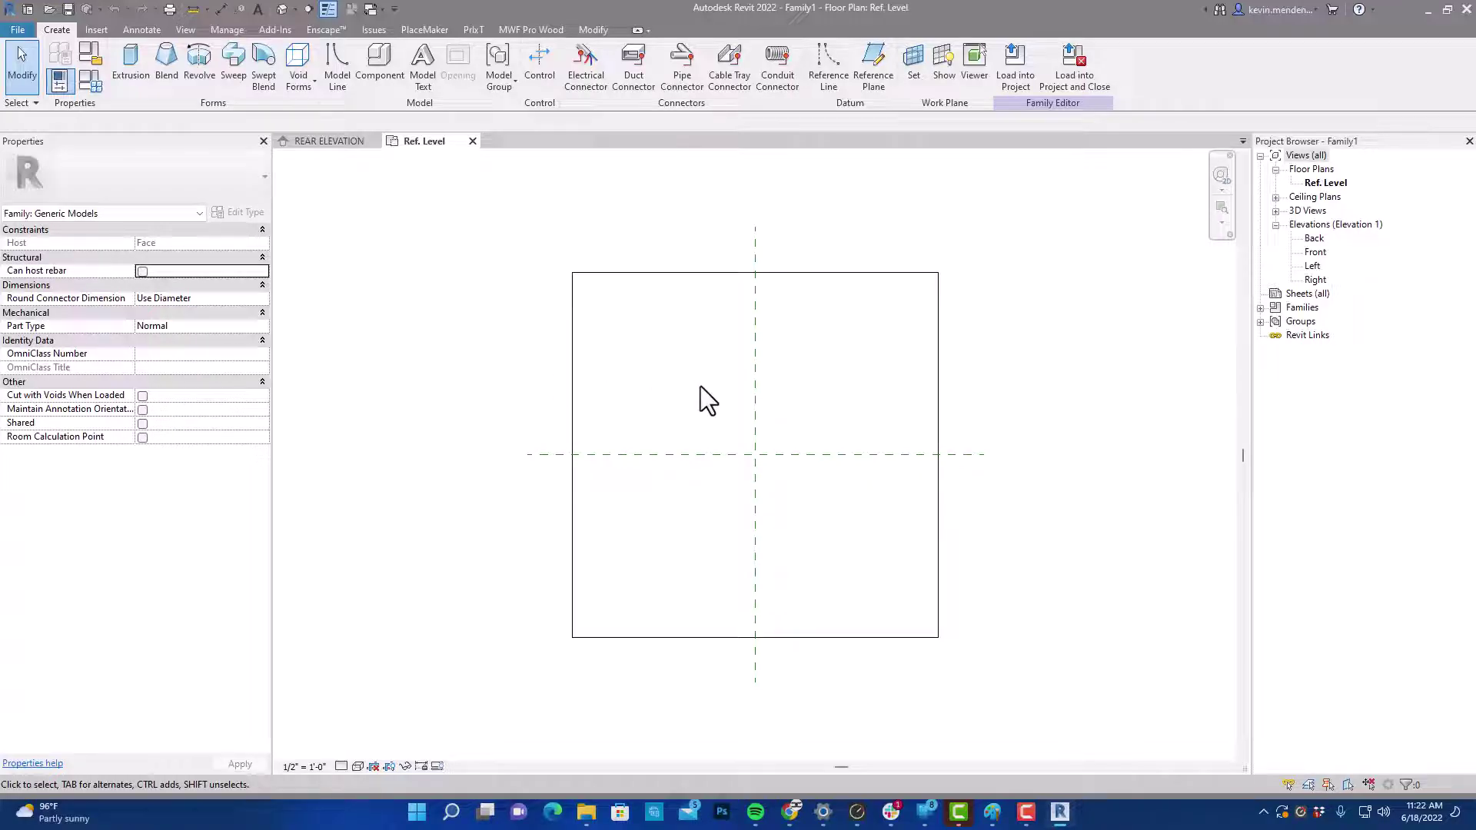
{"action": "scroll", "coordinate": [723, 415], "scroll_direction": "up", "scroll_amount": 3}
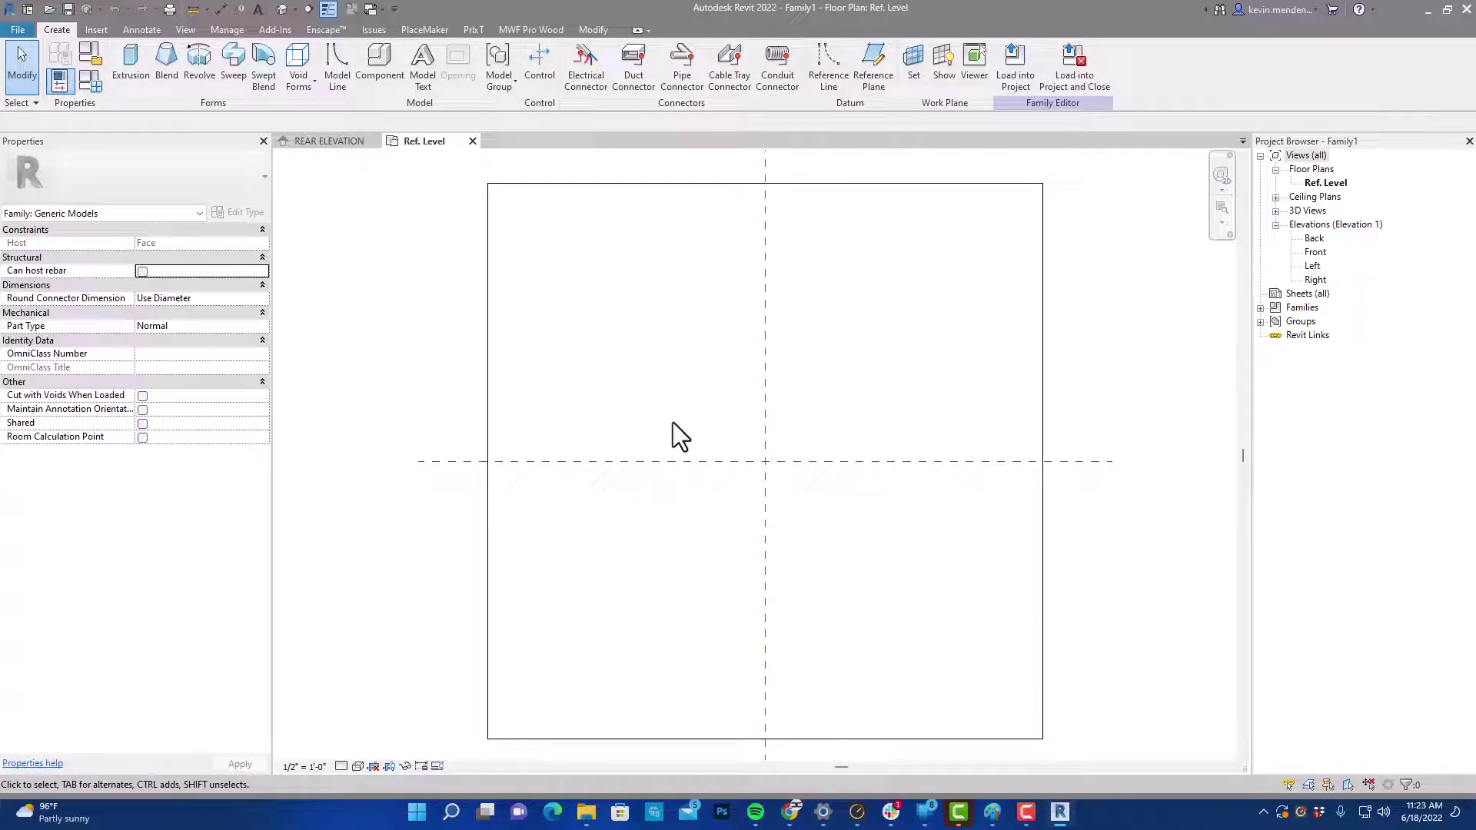
{"action": "left_click_drag", "start_coordinate": [557, 400], "coordinate": [942, 463]}
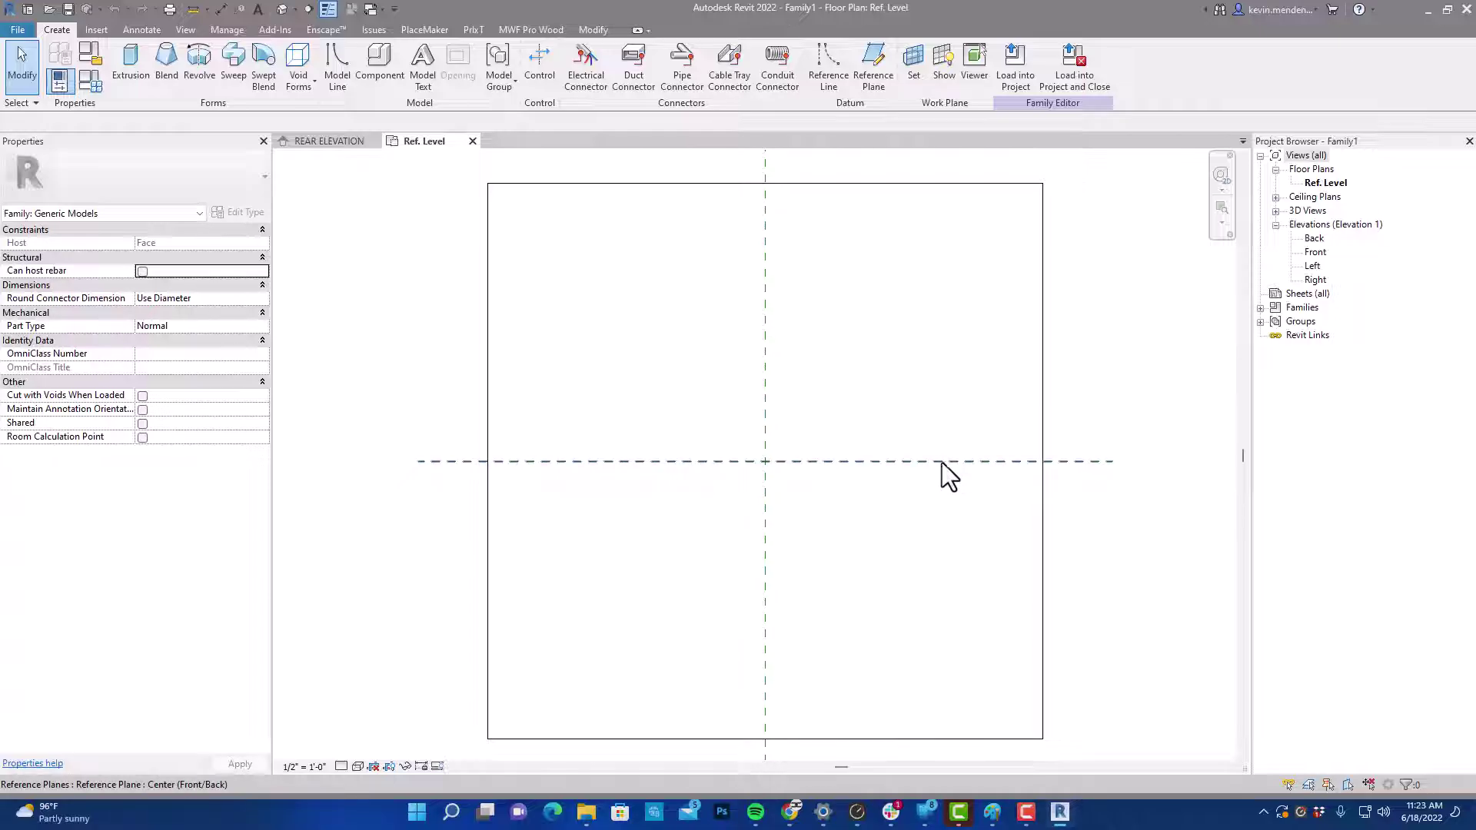
{"action": "left_click", "coordinate": [1039, 288]}
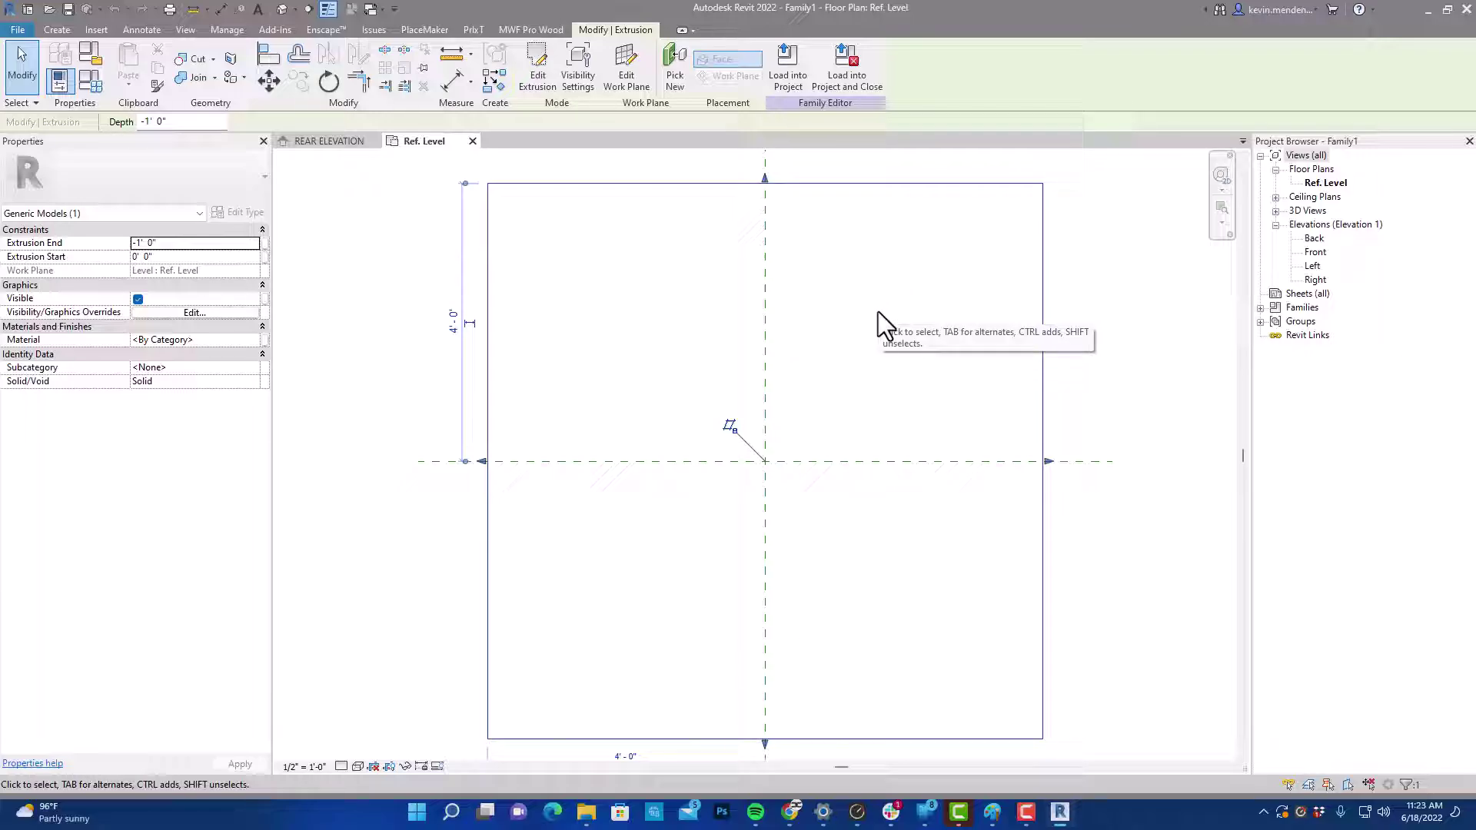
{"action": "left_click", "coordinate": [602, 403]}
{"action": "left_click_drag", "start_coordinate": [592, 396], "coordinate": [947, 435]}
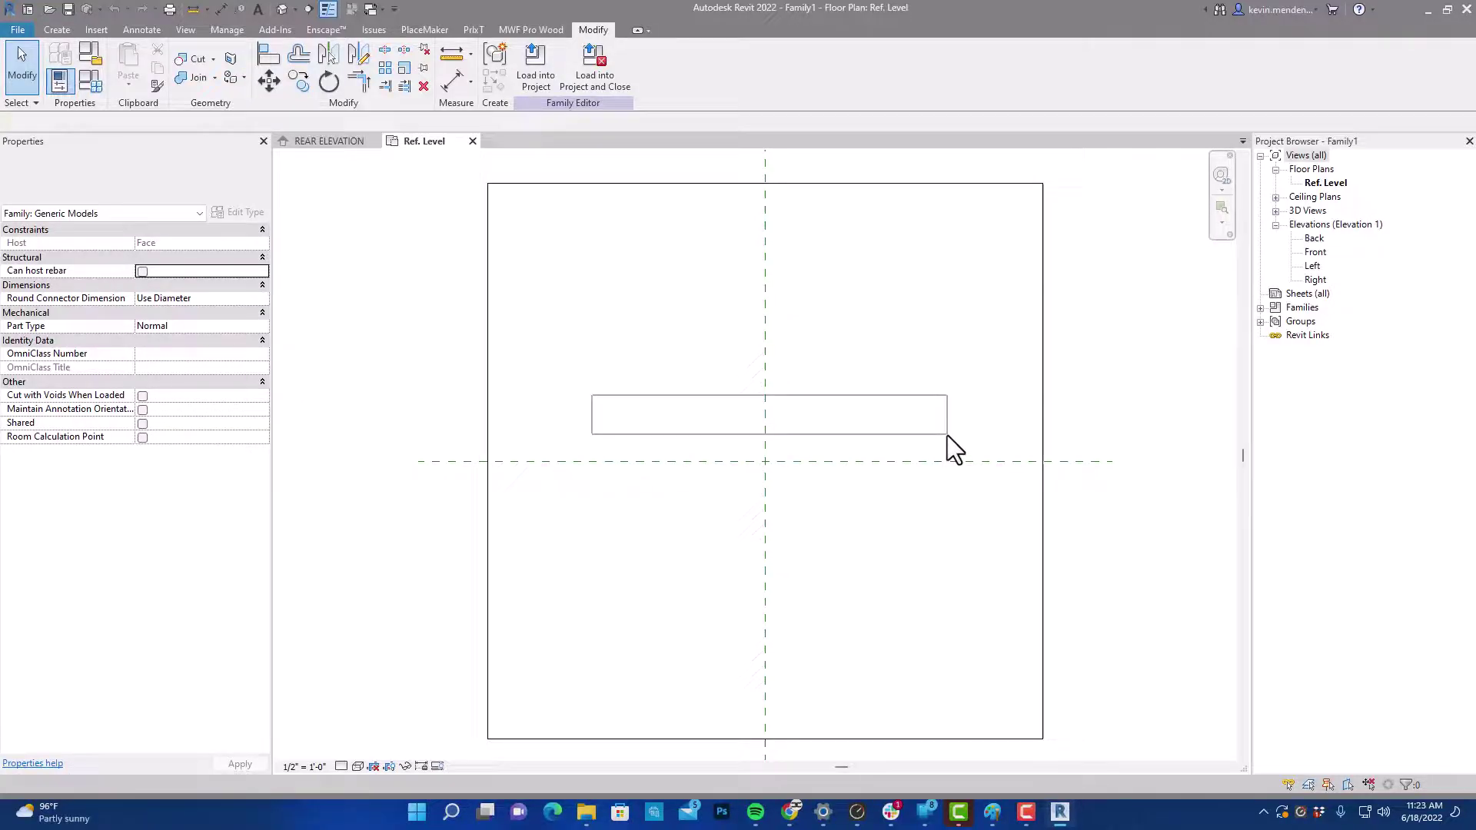
{"action": "left_click_drag", "start_coordinate": [947, 435], "coordinate": [947, 435]}
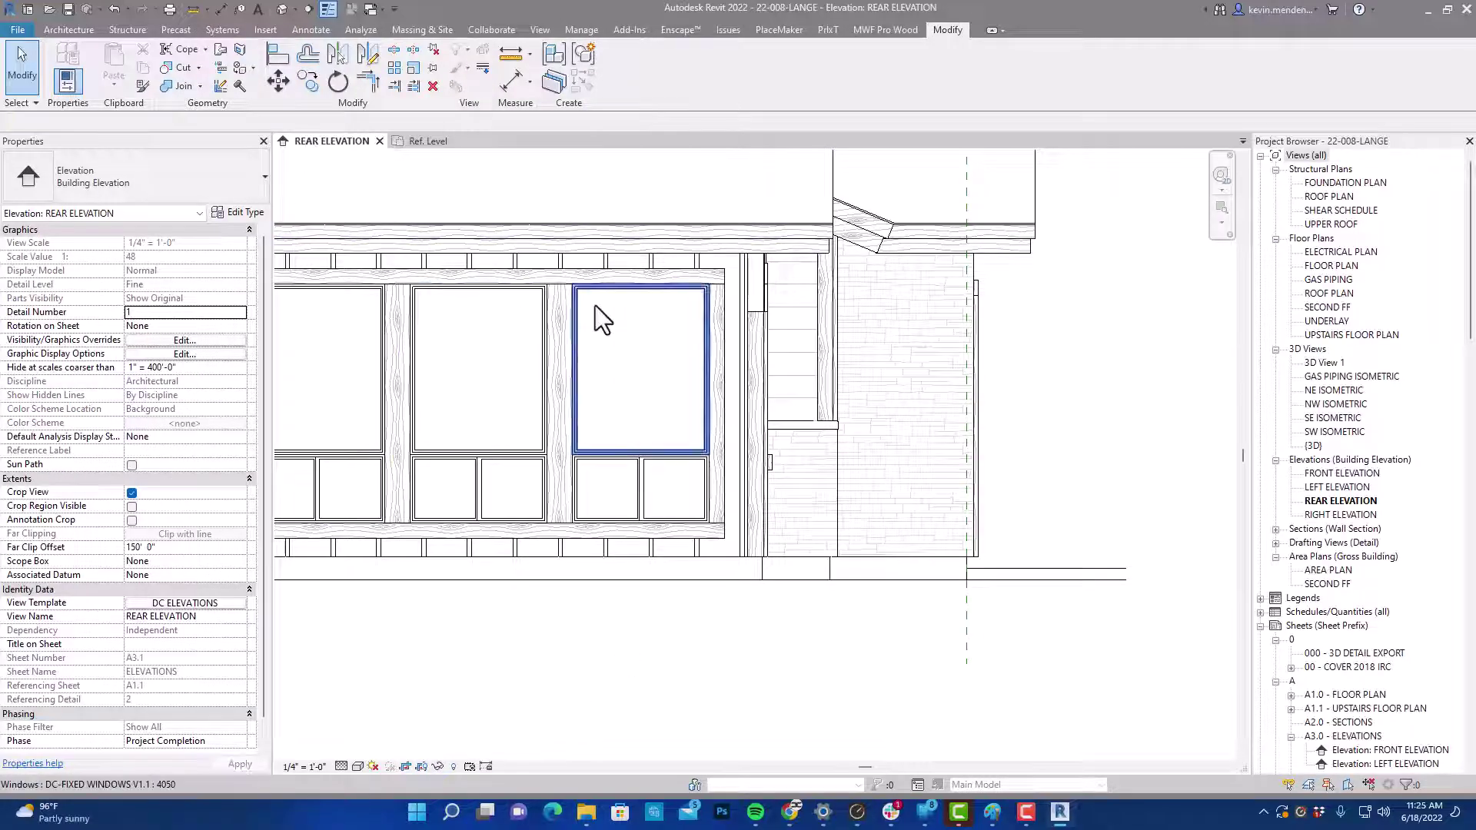
- Examine the type properties of the vertical window trim in the rear elevation, including its material and the material's foreground surface pattern
{"action": "scroll", "coordinate": [701, 360], "scroll_direction": "up", "scroll_amount": 4}
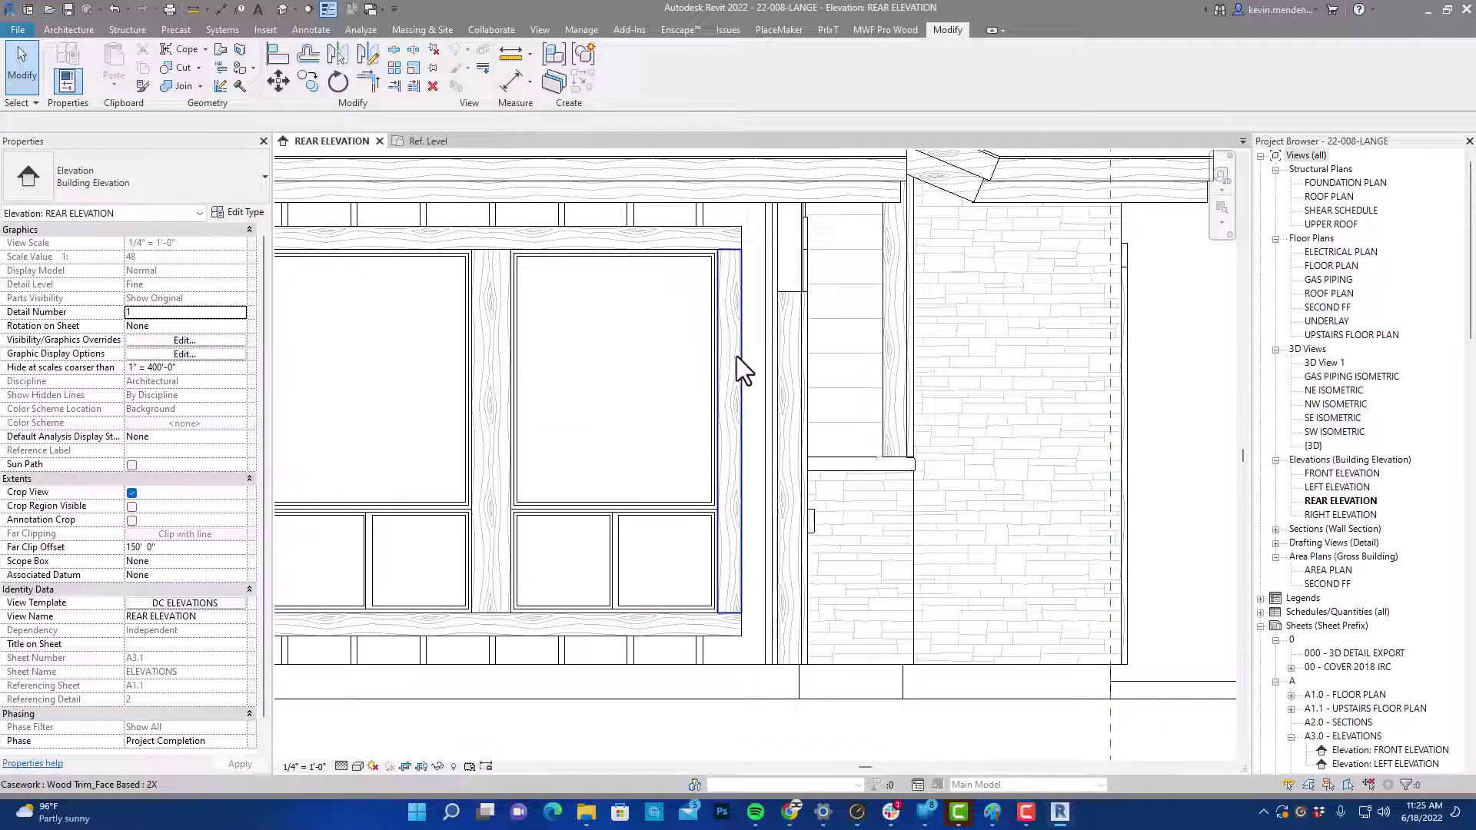
{"action": "left_click", "coordinate": [734, 360]}
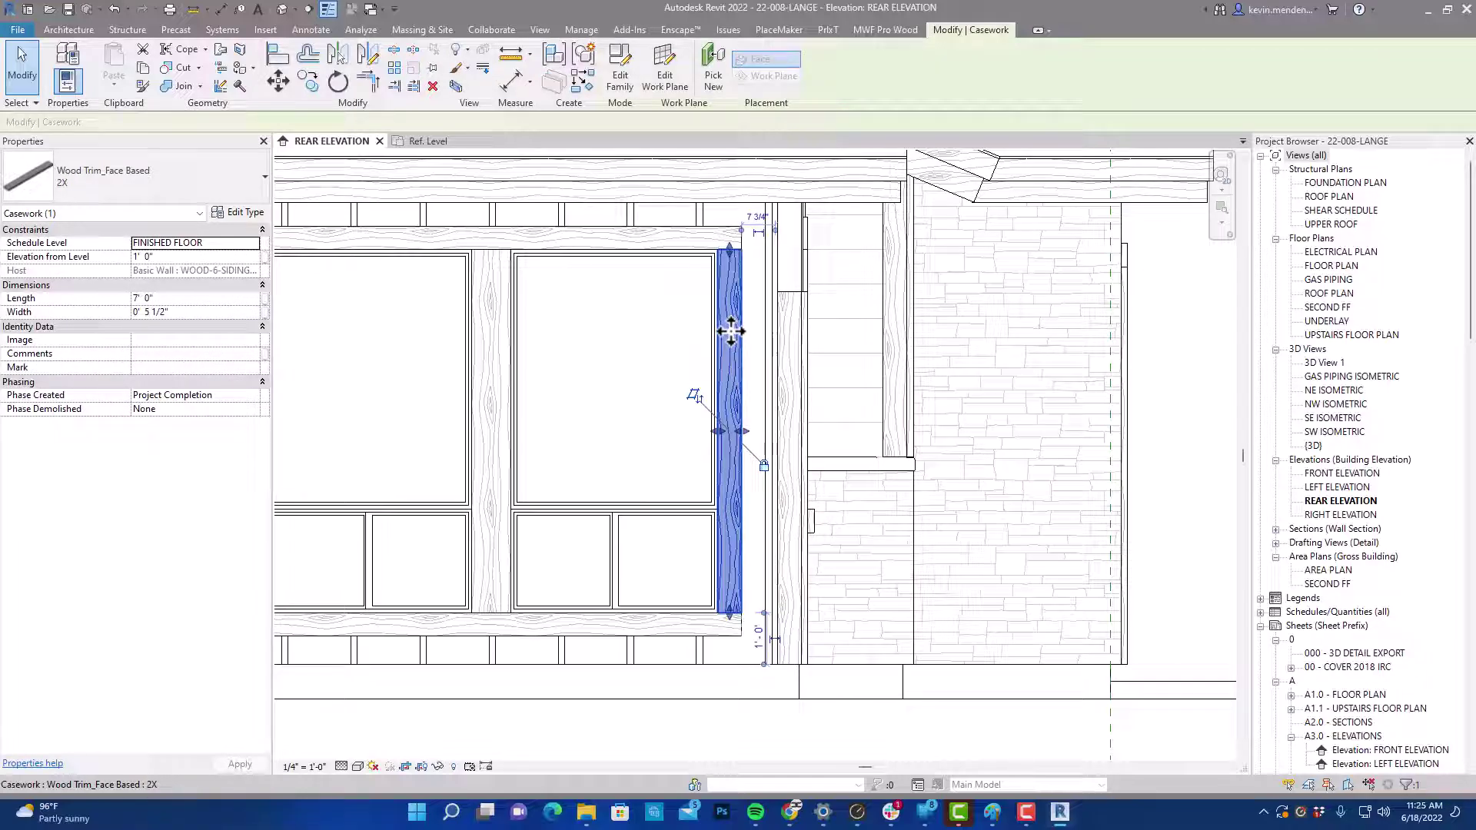
{"action": "left_click", "coordinate": [234, 211]}
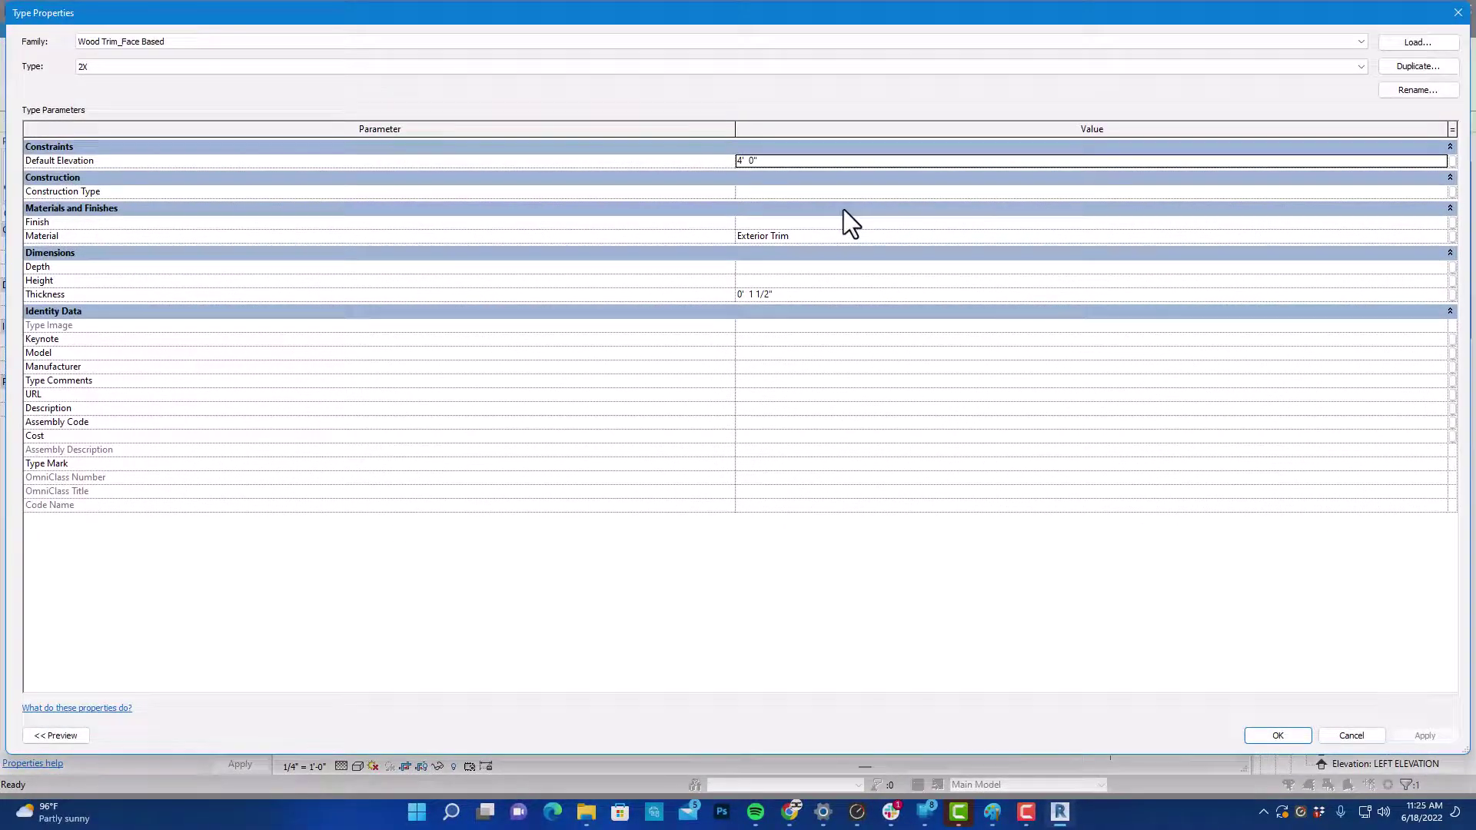
{"action": "left_click", "coordinate": [842, 237]}
{"action": "left_click", "coordinate": [1442, 237]}
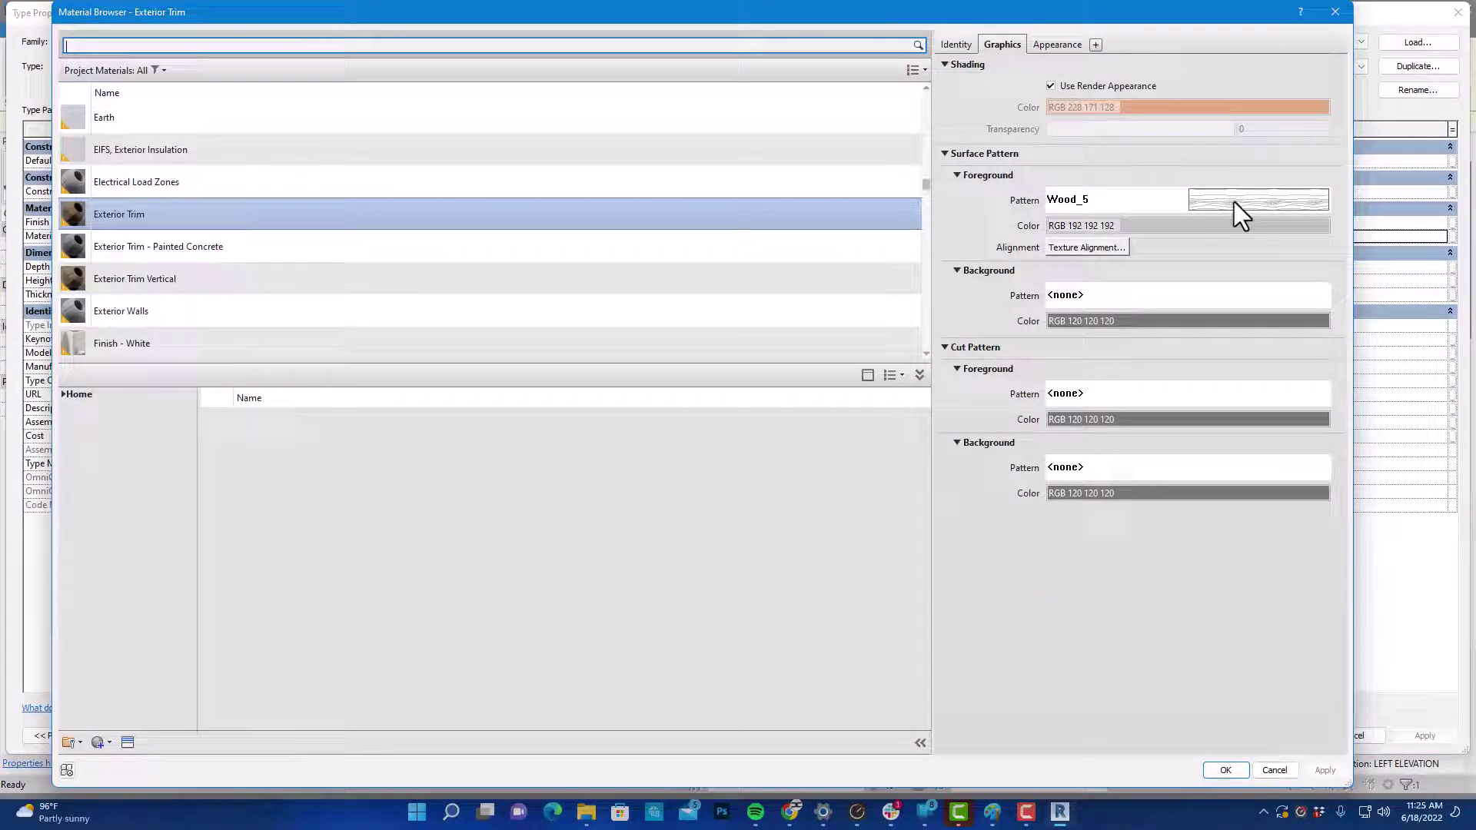
{"action": "left_click", "coordinate": [1266, 202]}
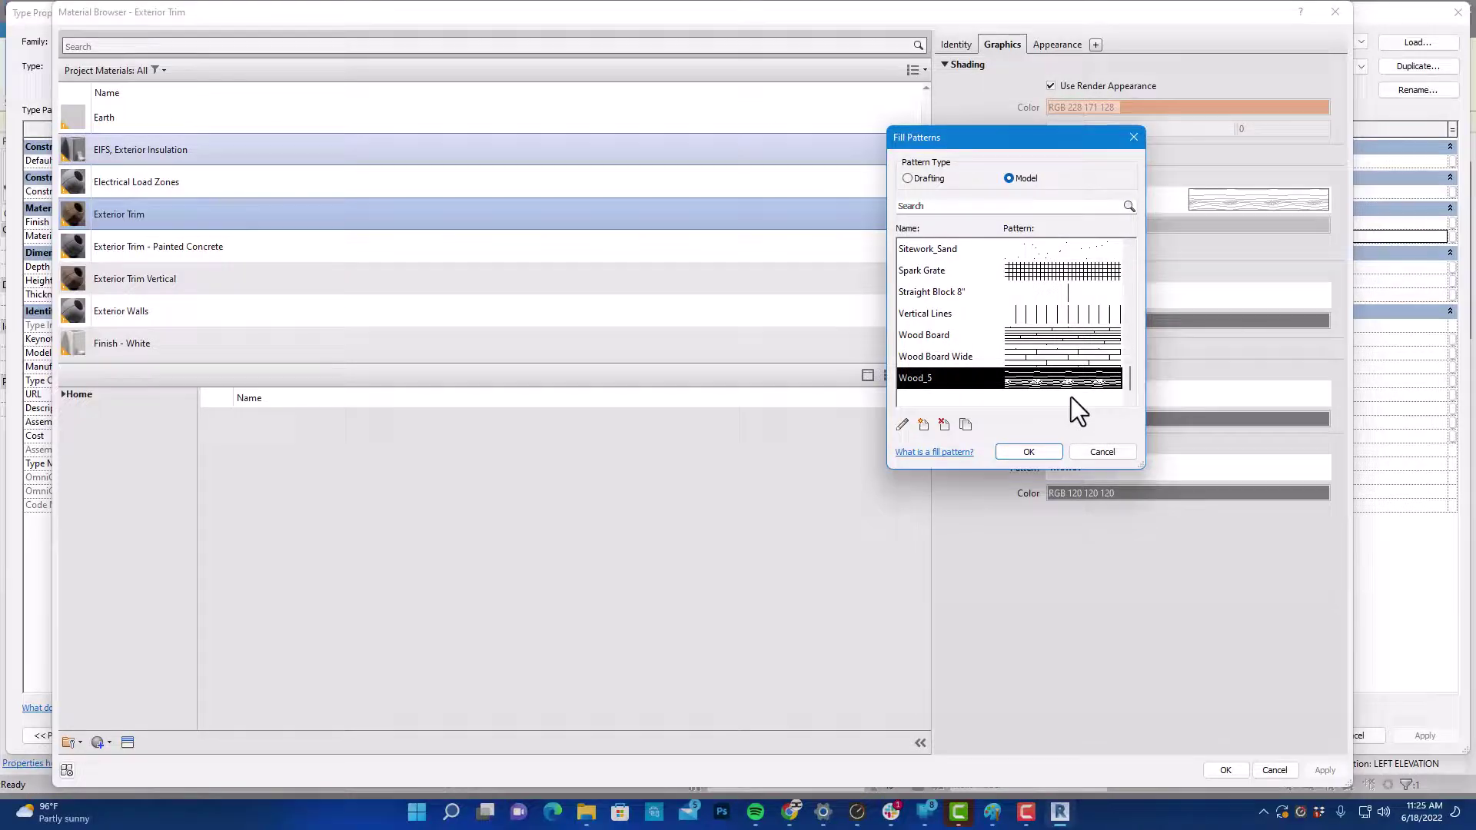
{"action": "scroll", "coordinate": [1047, 384], "scroll_direction": "down", "scroll_amount": 1}
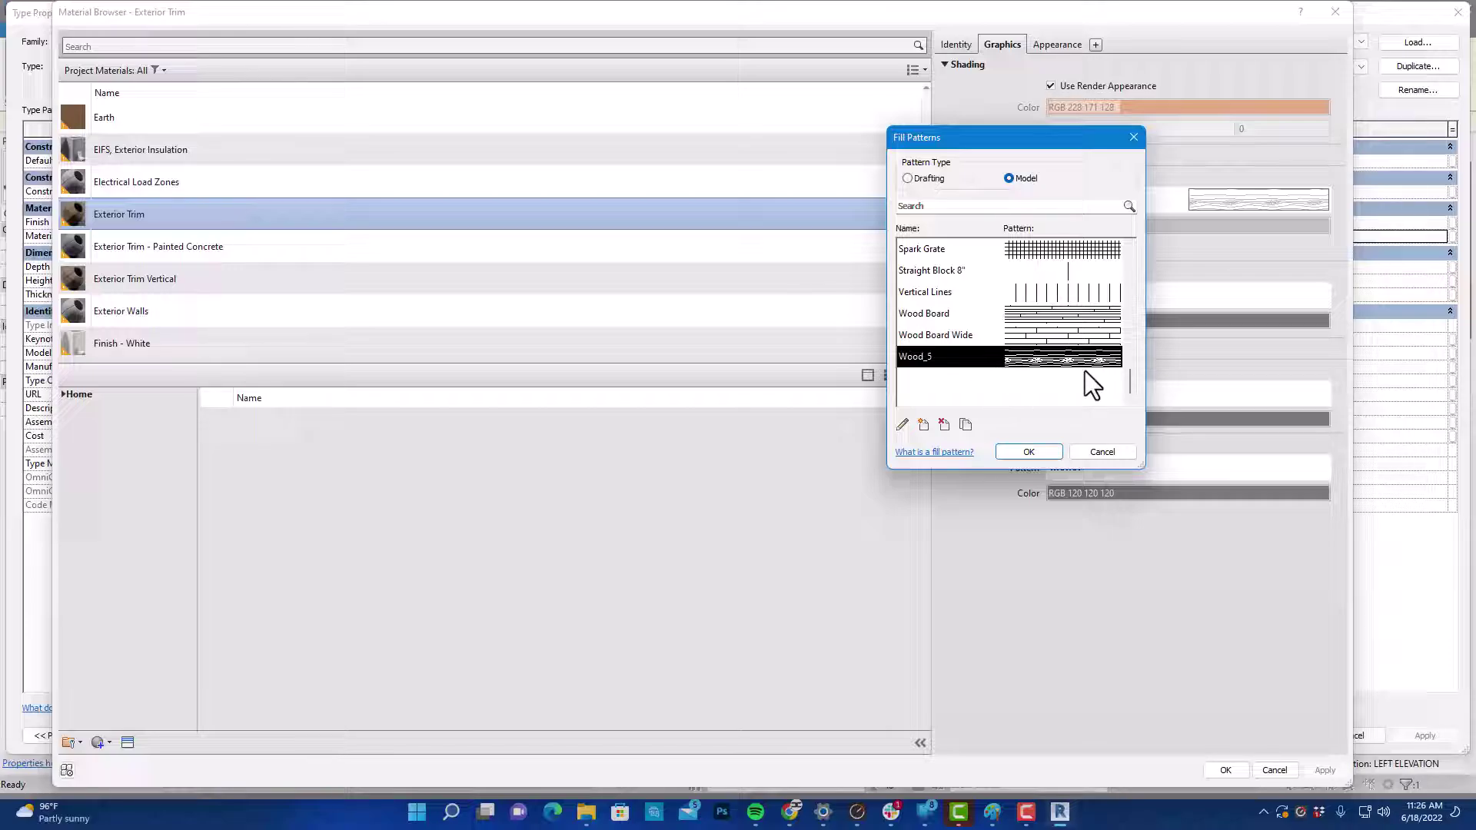
{"action": "left_click", "coordinate": [1040, 452]}
{"action": "left_click", "coordinate": [1227, 770]}
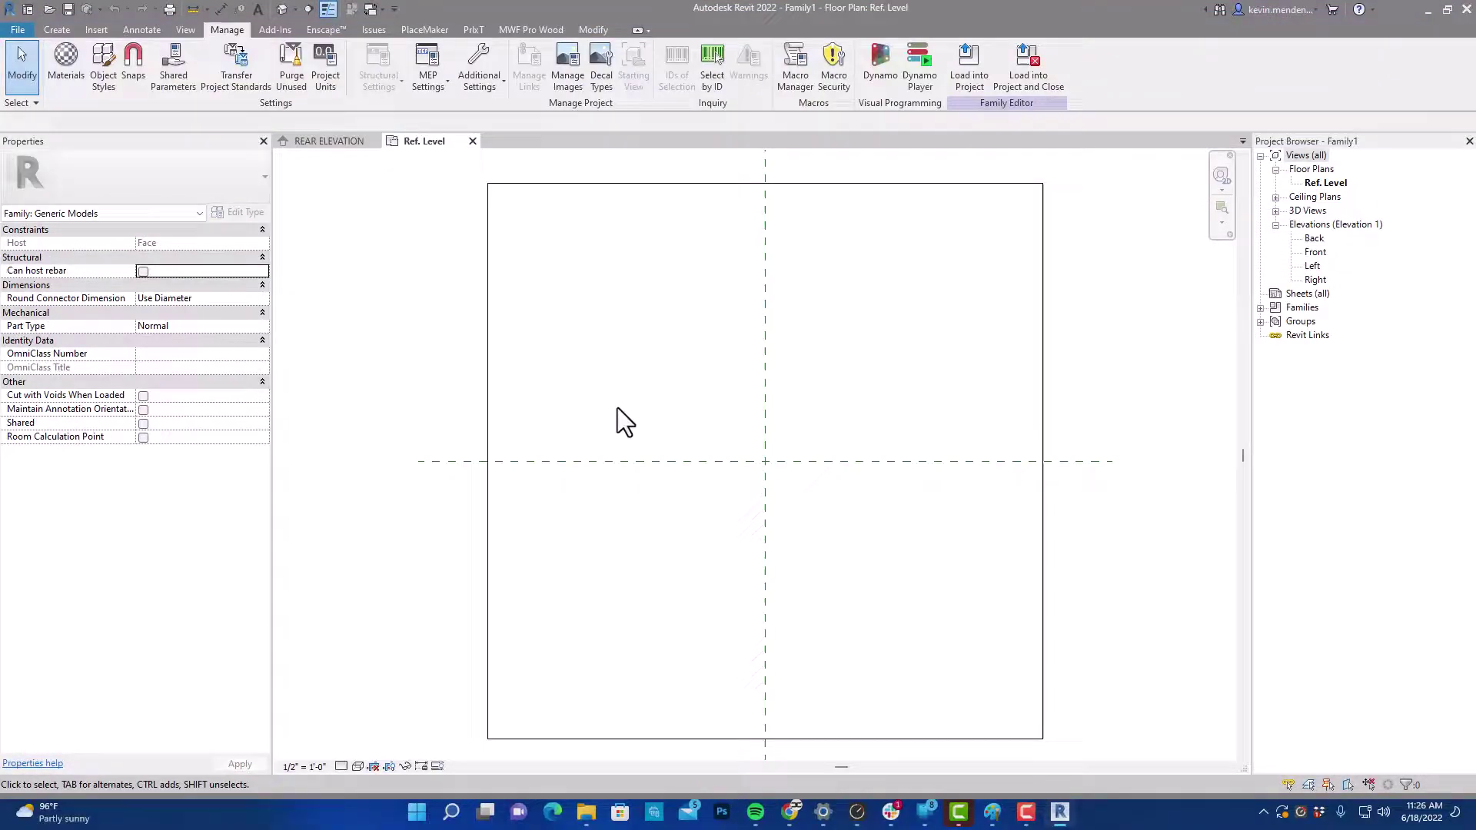
{"action": "left_click_drag", "start_coordinate": [617, 407], "coordinate": [976, 446]}
{"action": "left_click_drag", "start_coordinate": [726, 215], "coordinate": [800, 454]}
- Draw a short vertical reference plane on each side of the center plane, the right one about 1' 11 1/2" from it
{"action": "left_click", "coordinate": [56, 29]}
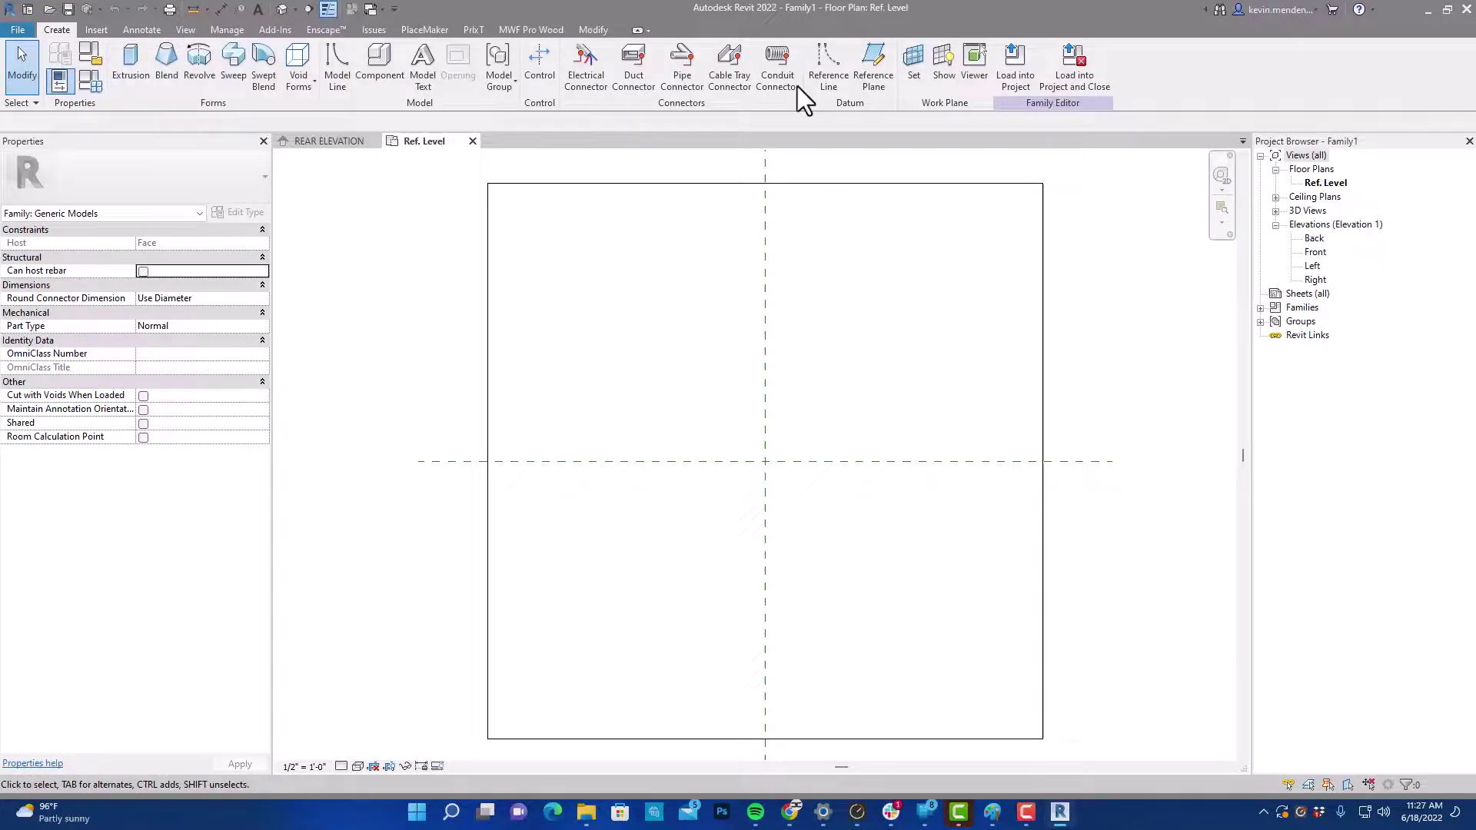
{"action": "left_click", "coordinate": [872, 68]}
{"action": "left_click", "coordinate": [598, 399]}
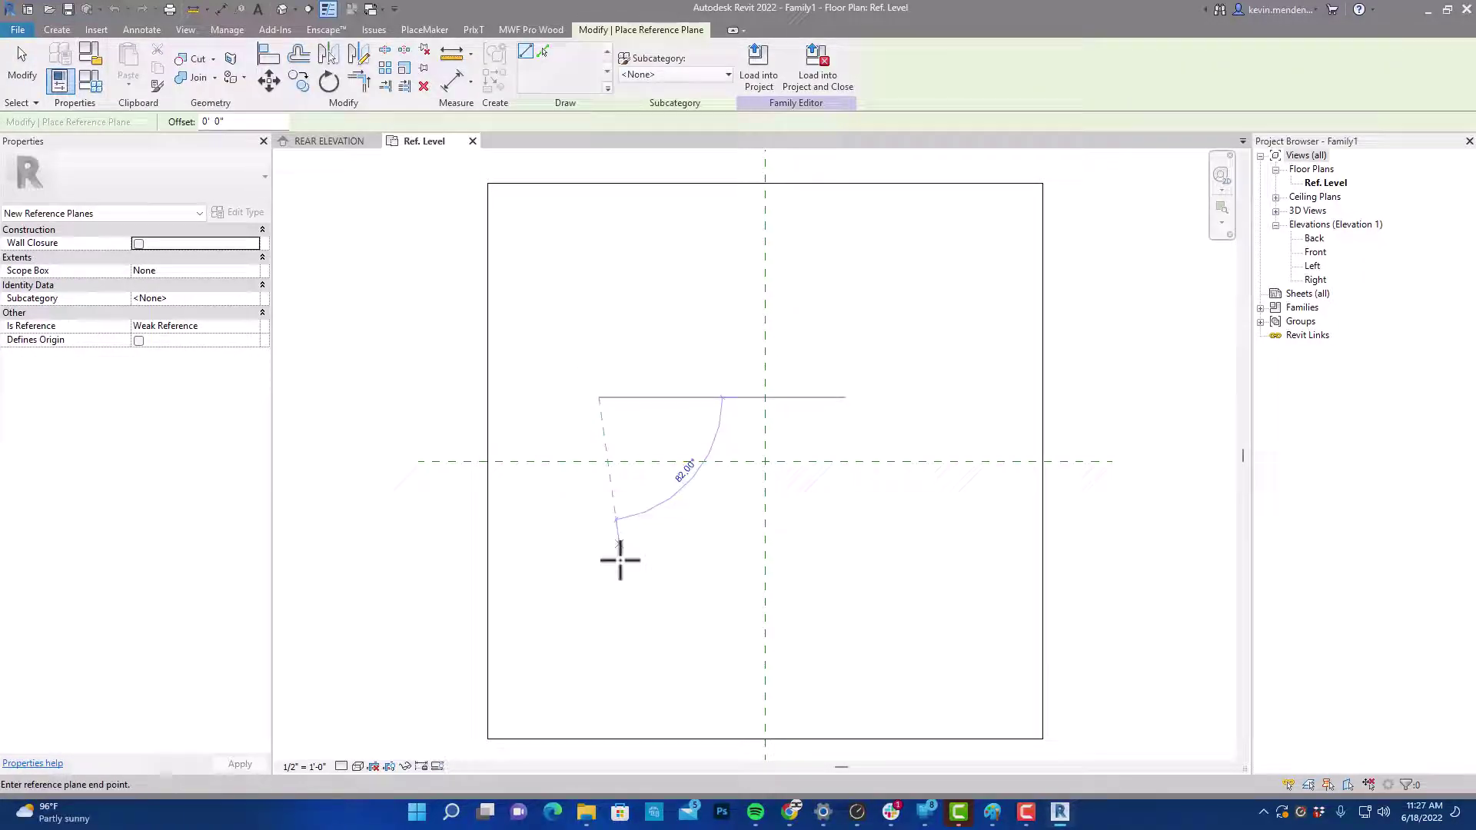
{"action": "left_click", "coordinate": [599, 567]}
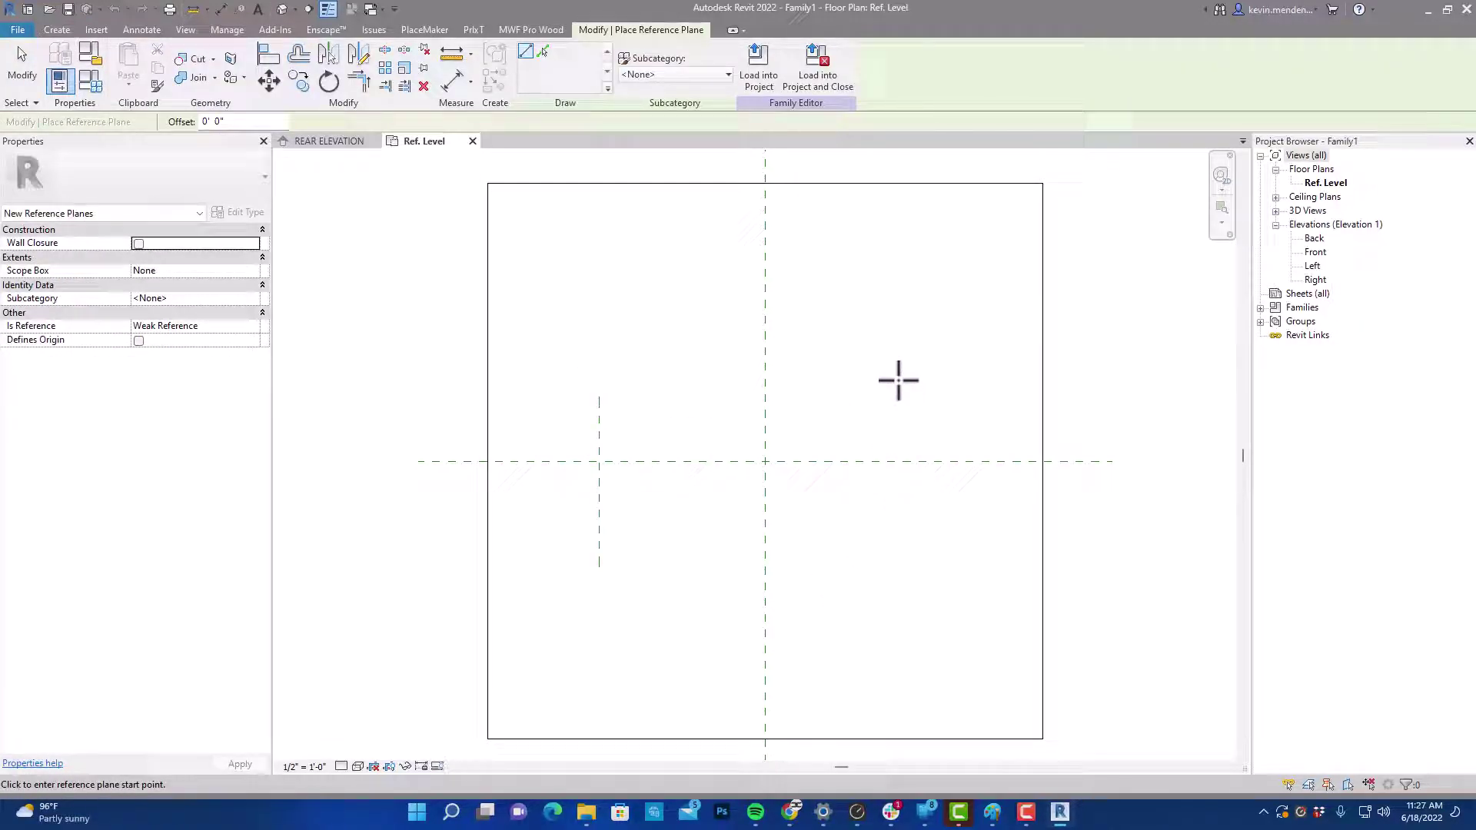
{"action": "left_click", "coordinate": [901, 390]}
{"action": "left_click", "coordinate": [901, 546]}
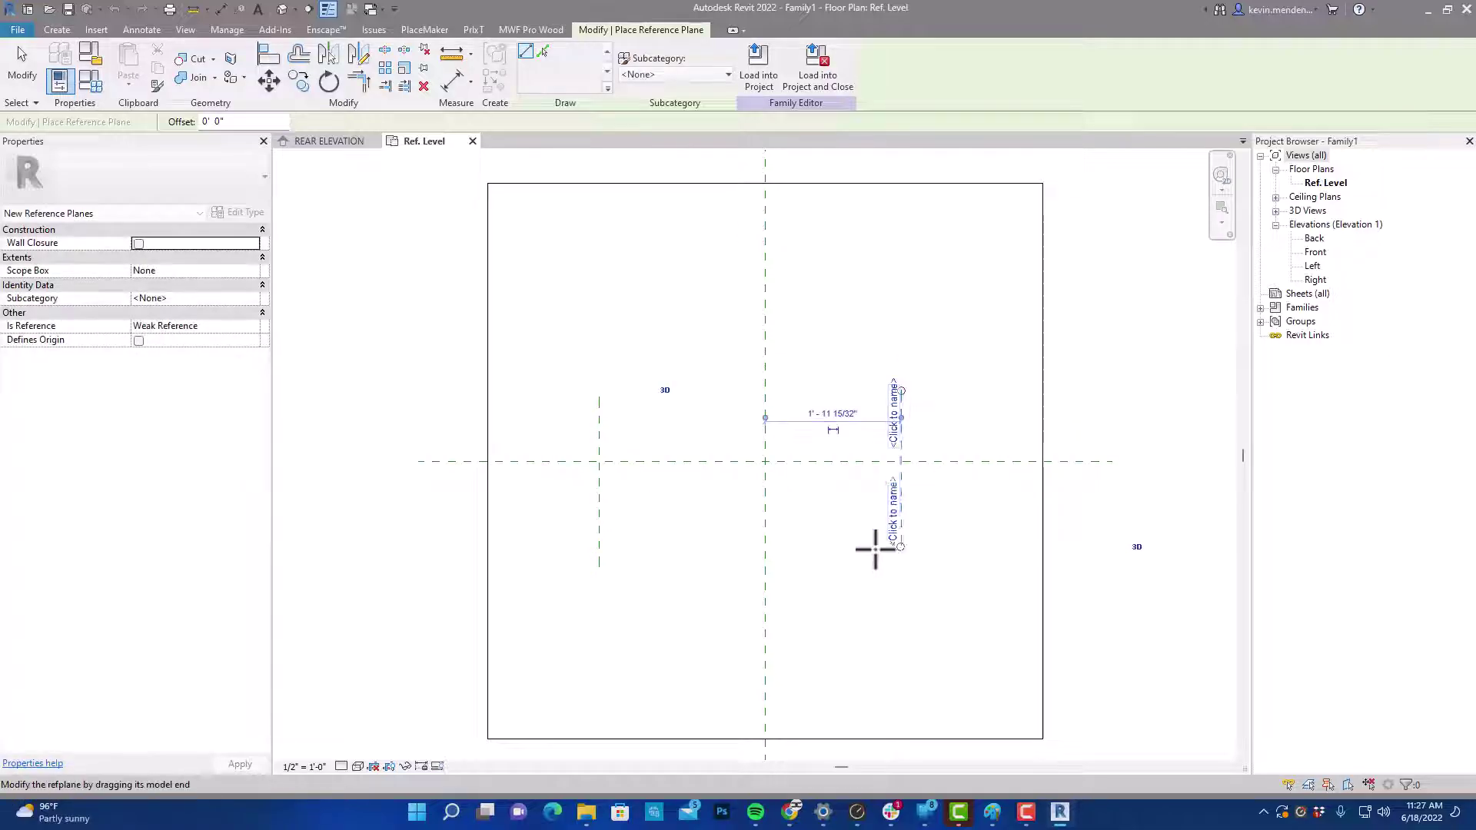
- Draw a horizontal reference plane about 6" above the center front/back plane, crossing both new vertical planes
{"action": "left_click", "coordinate": [551, 425]}
{"action": "left_click", "coordinate": [946, 426]}
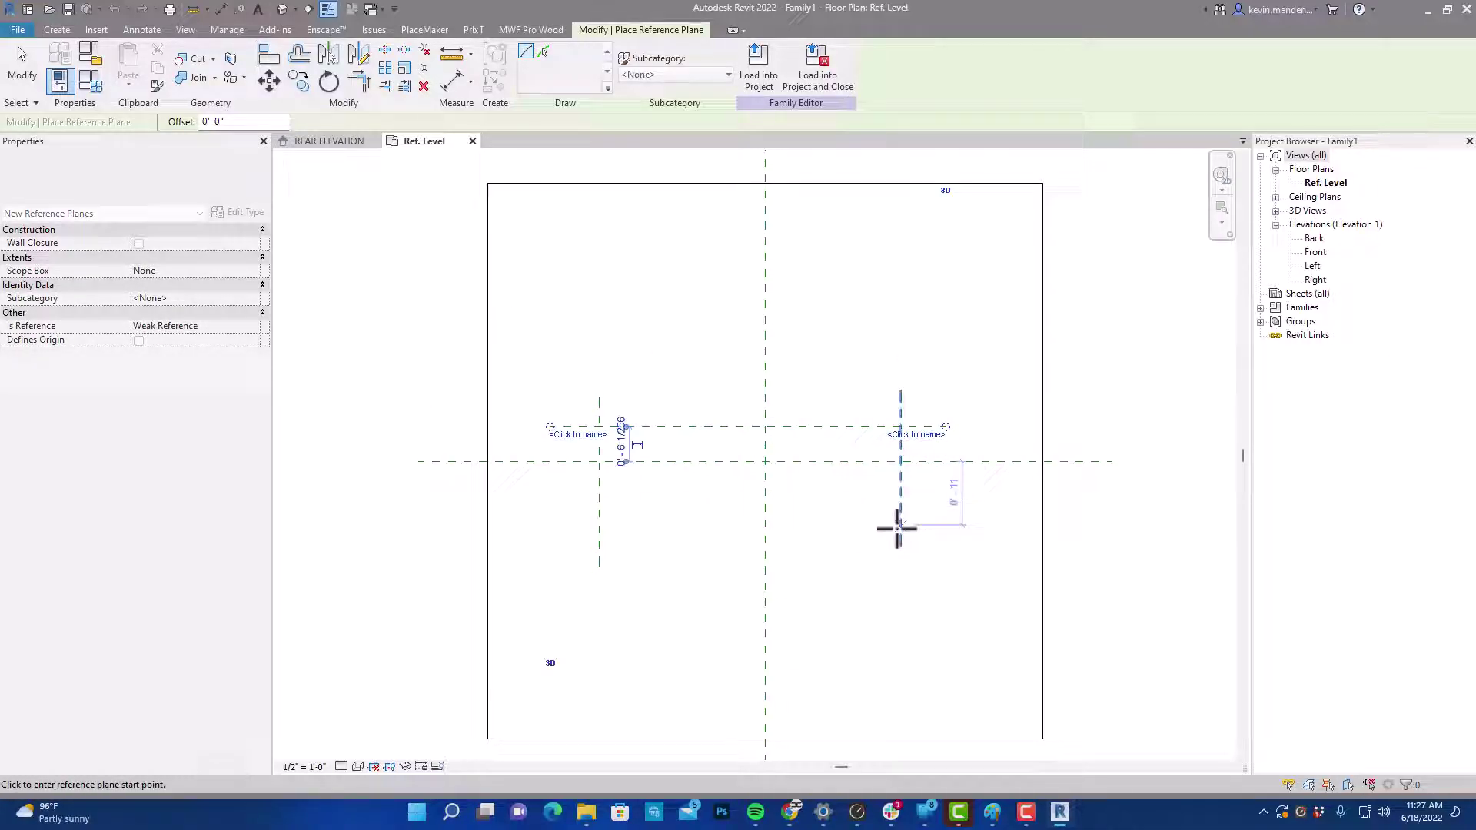
{"action": "left_click", "coordinate": [599, 397]}
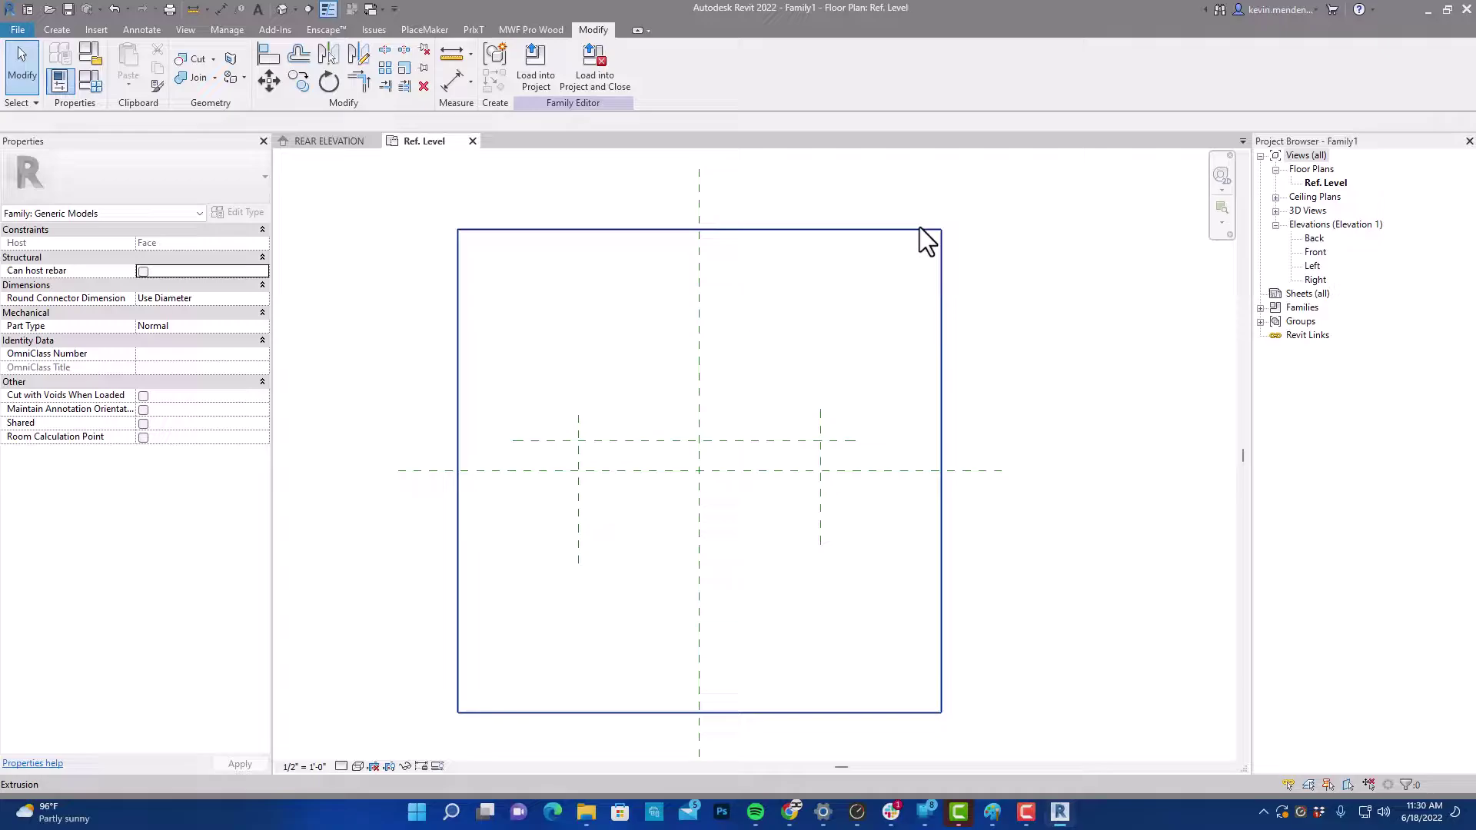
- Place an aligned dimension between the two outer vertical reference planes, above the horizontal plane
{"action": "key", "text": "d"}
{"action": "key", "text": "i"}
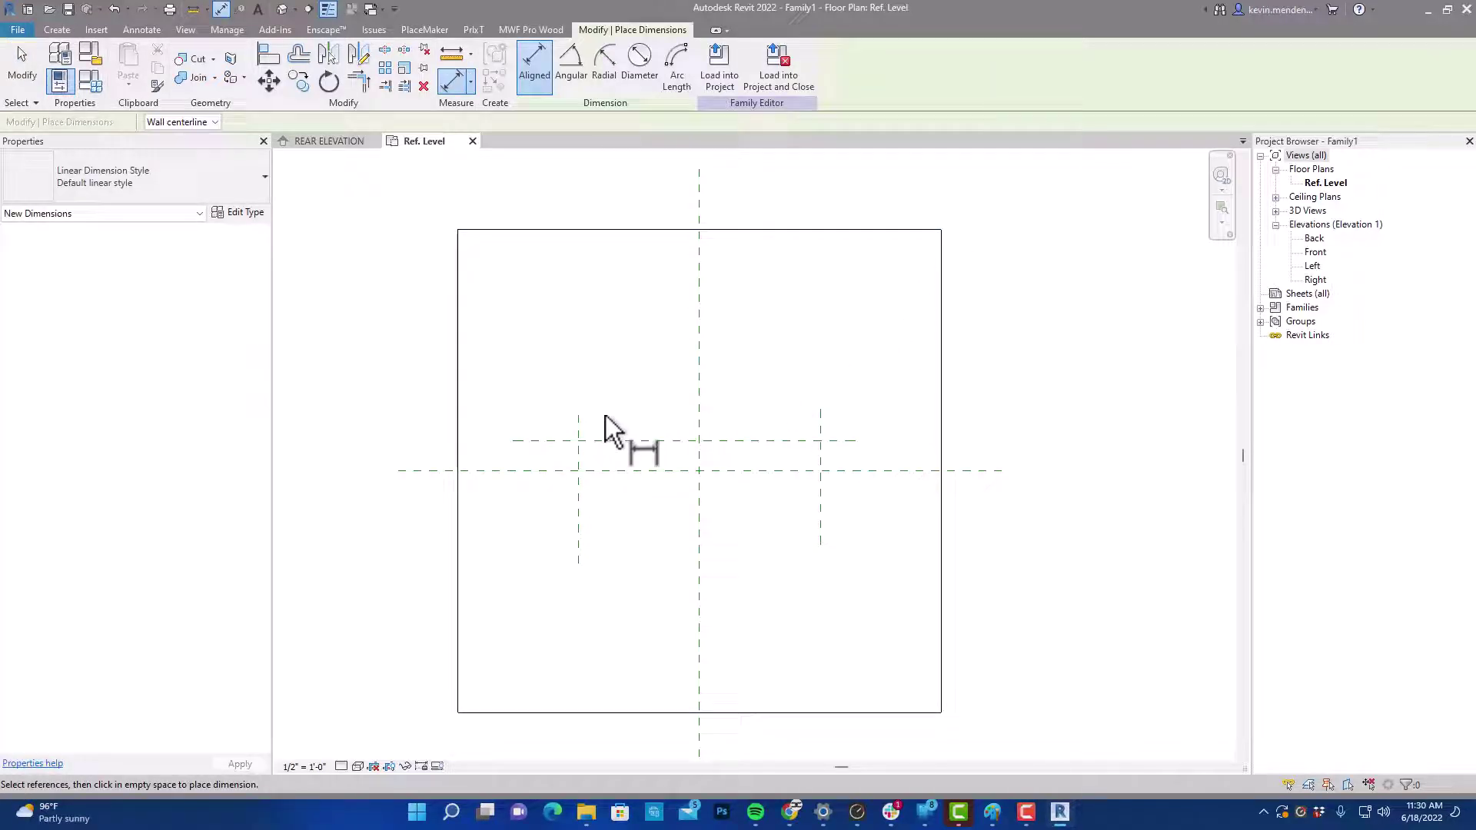
{"action": "left_click", "coordinate": [578, 428]}
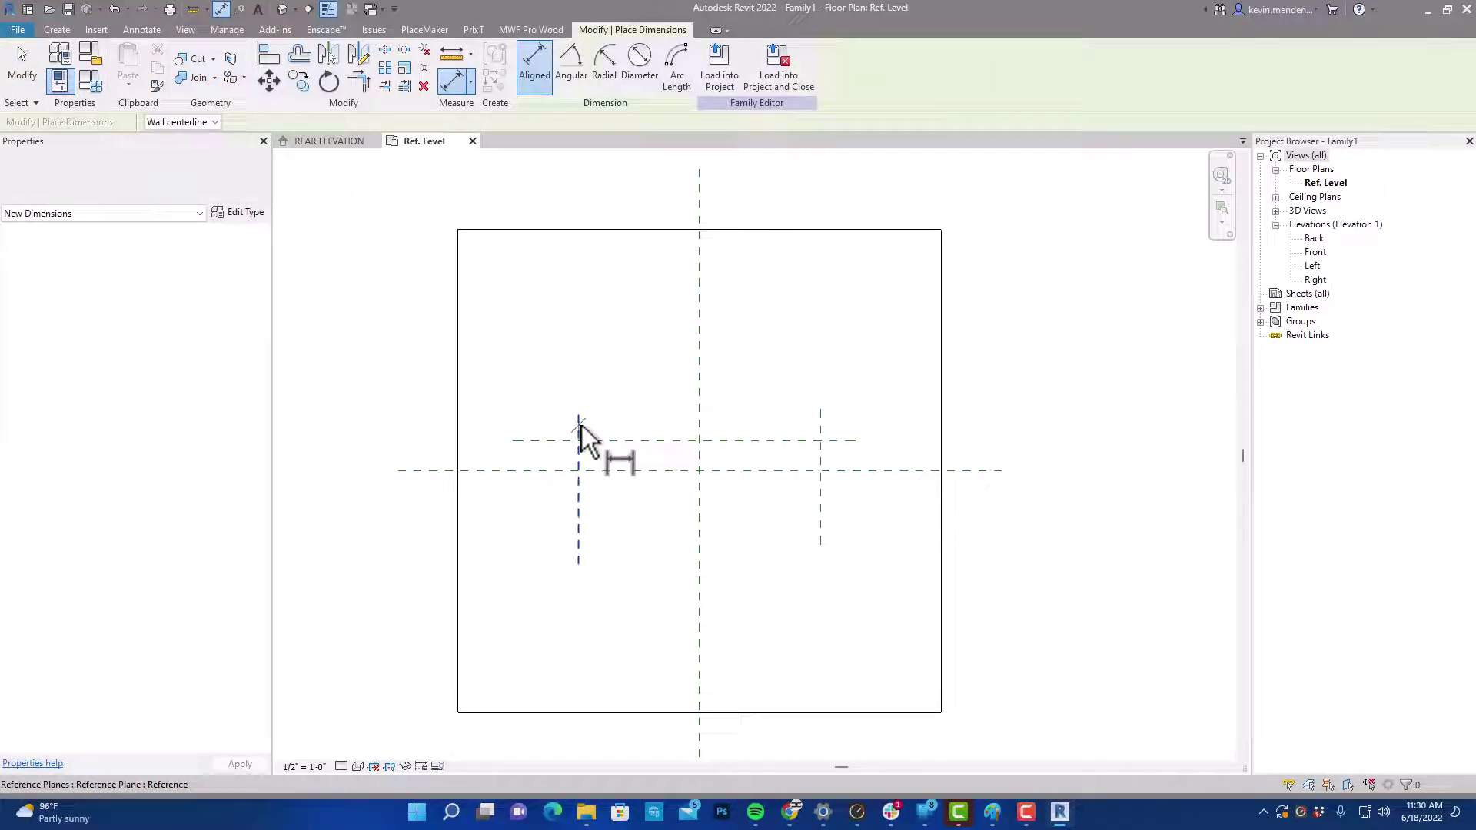
{"action": "left_click", "coordinate": [821, 427]}
{"action": "left_click", "coordinate": [843, 334]}
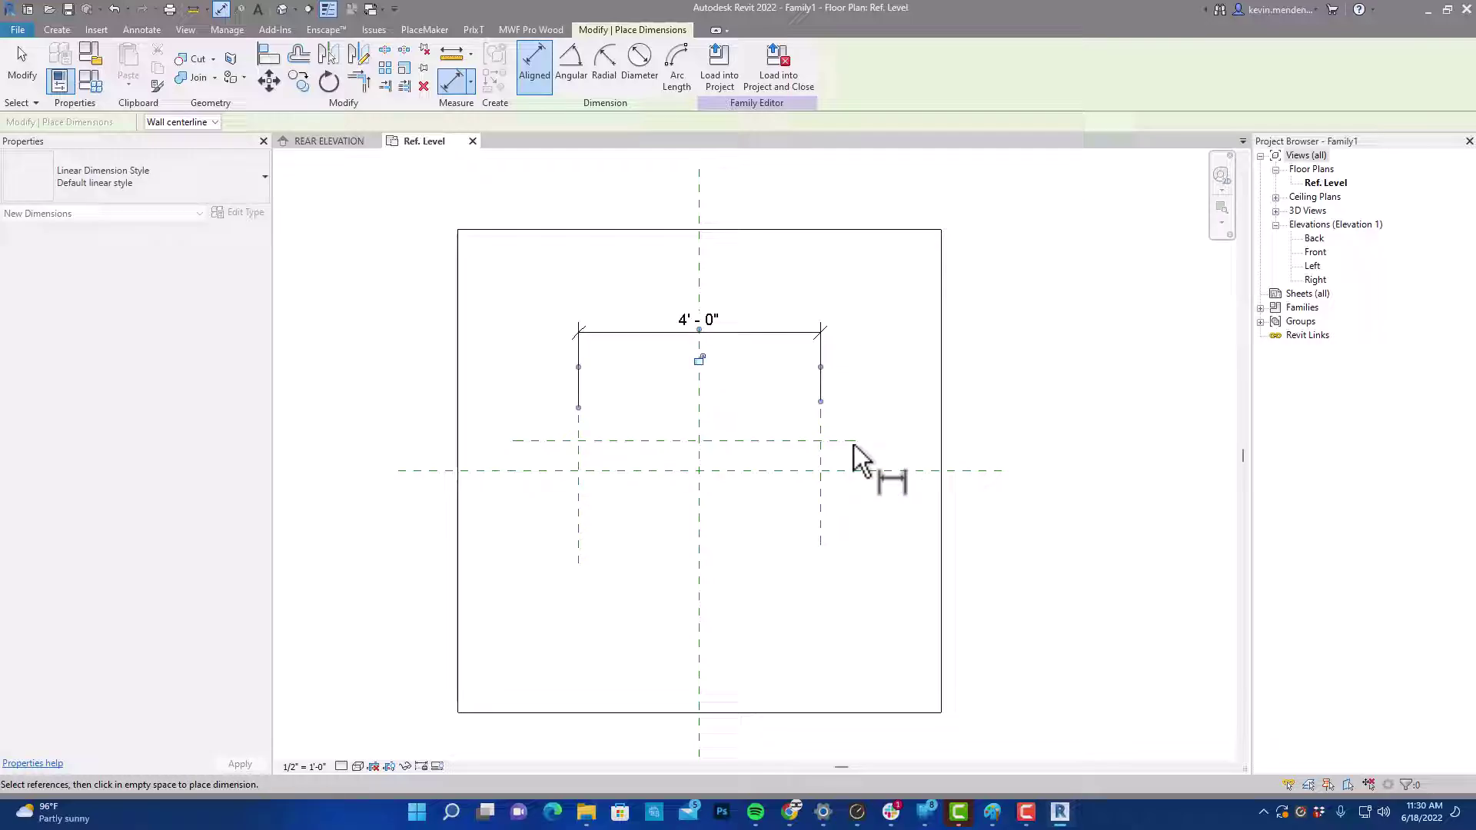
- Dimension the distance between the center front/back plane and the horizontal reference plane above it, placing the dimension at their right end
{"action": "scroll", "coordinate": [861, 477], "scroll_direction": "up", "scroll_amount": 2}
{"action": "left_click", "coordinate": [839, 423]}
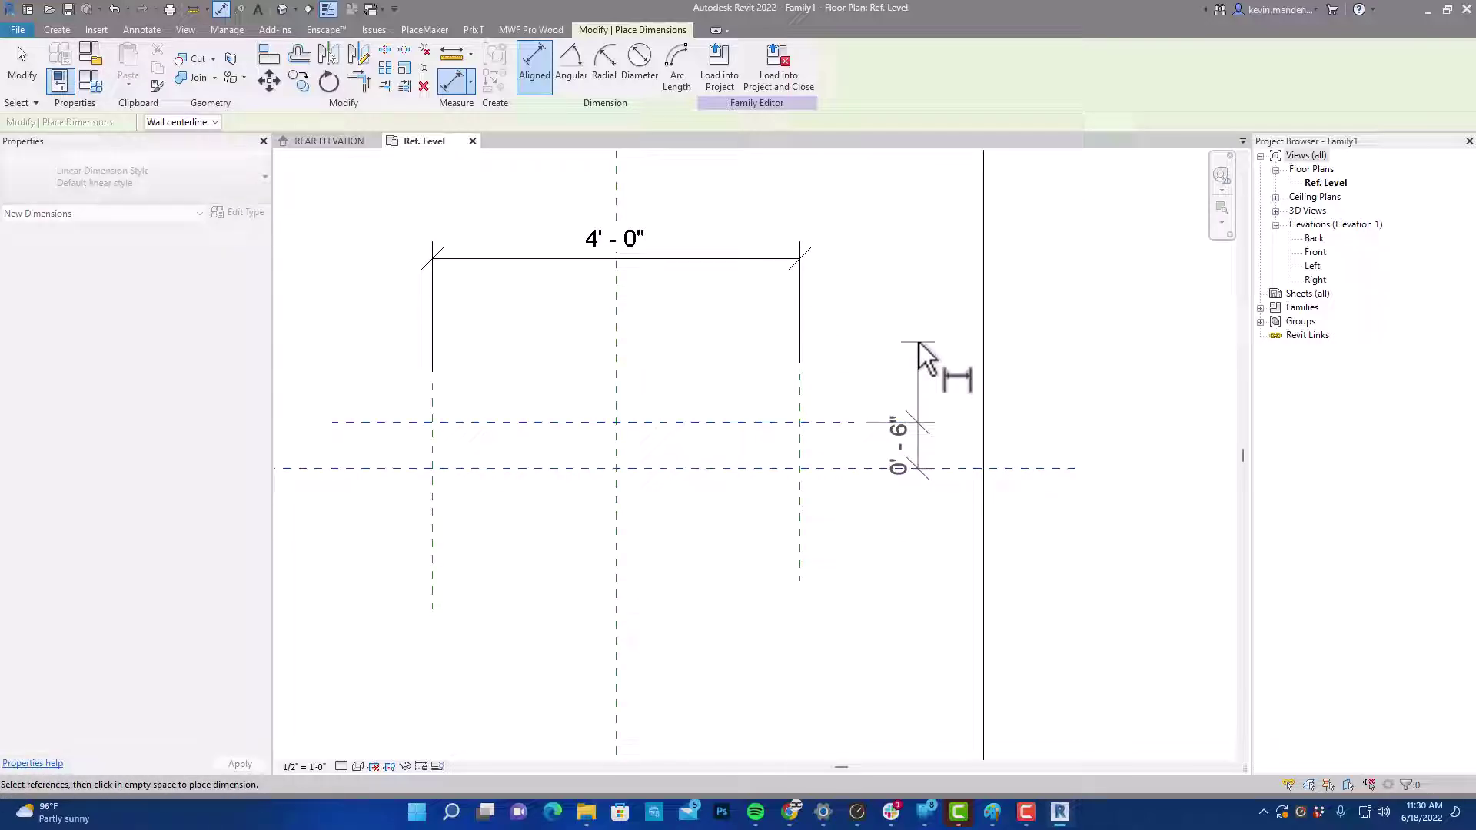
{"action": "left_click", "coordinate": [898, 399]}
{"action": "key", "text": "Escape"}
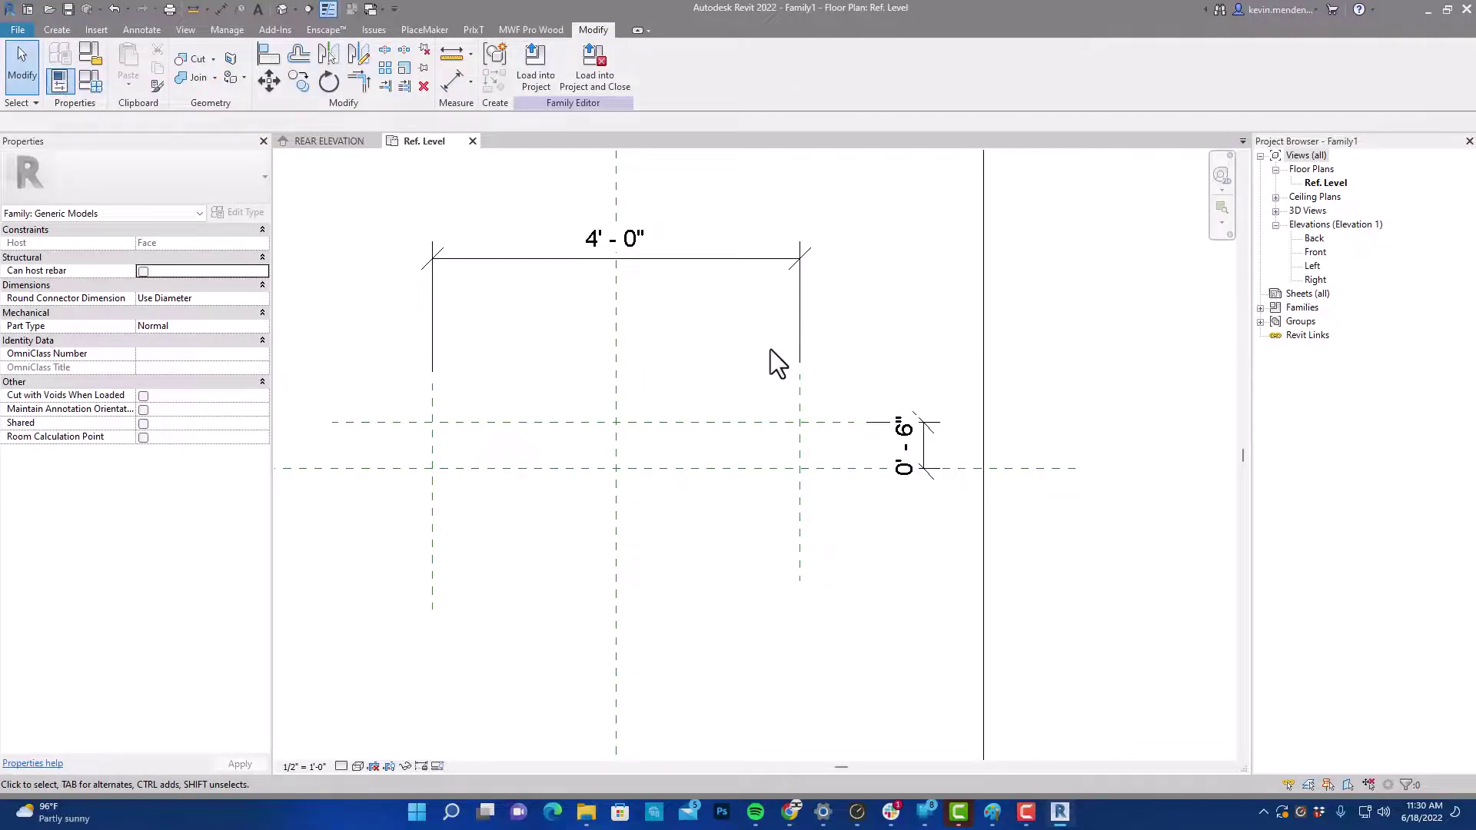
- Label the overall dimension between the two outer vertical reference planes with a new instance parameter named Length
{"action": "left_click", "coordinate": [768, 259]}
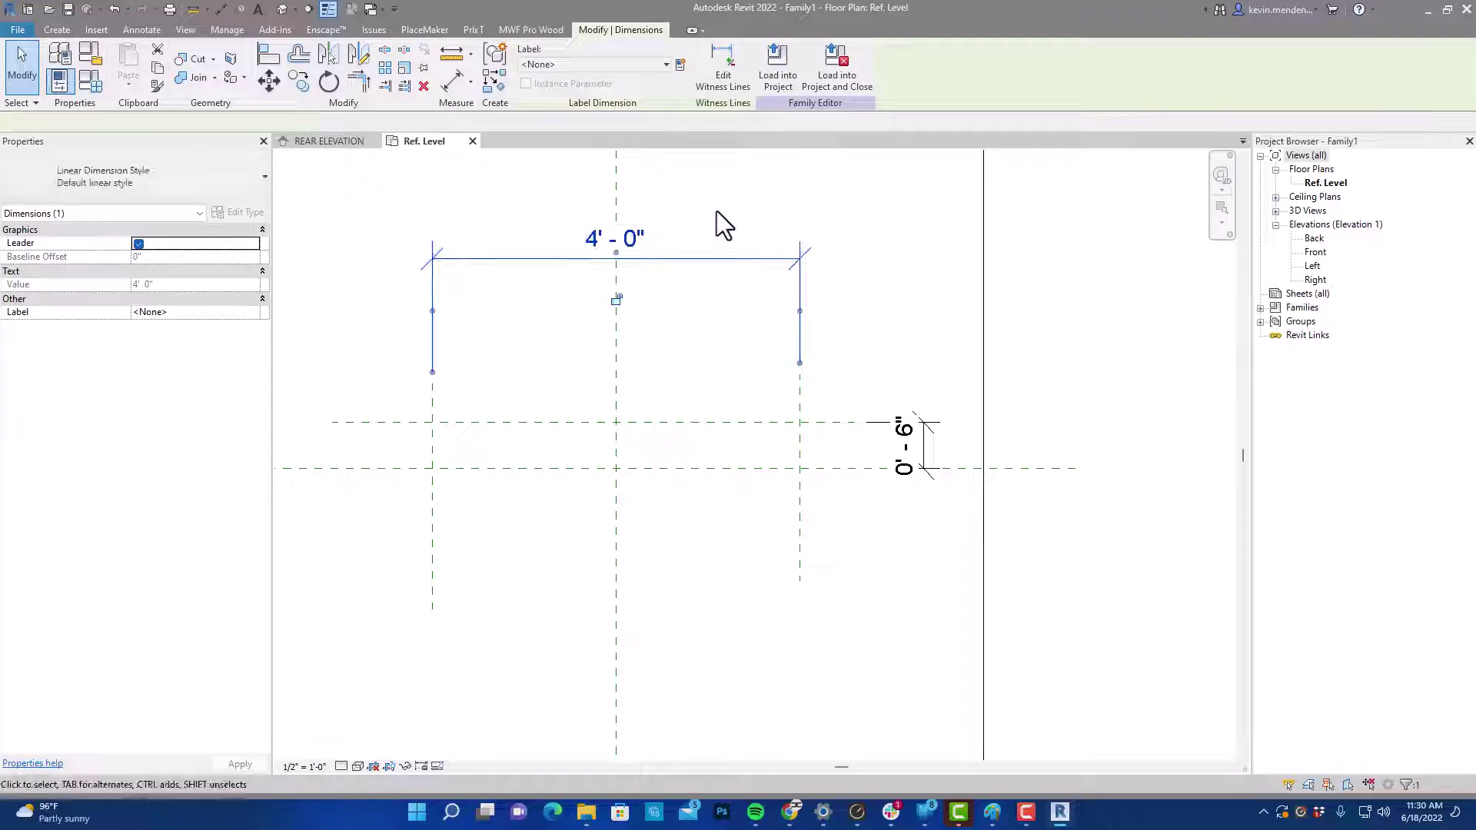
{"action": "left_click", "coordinate": [680, 65]}
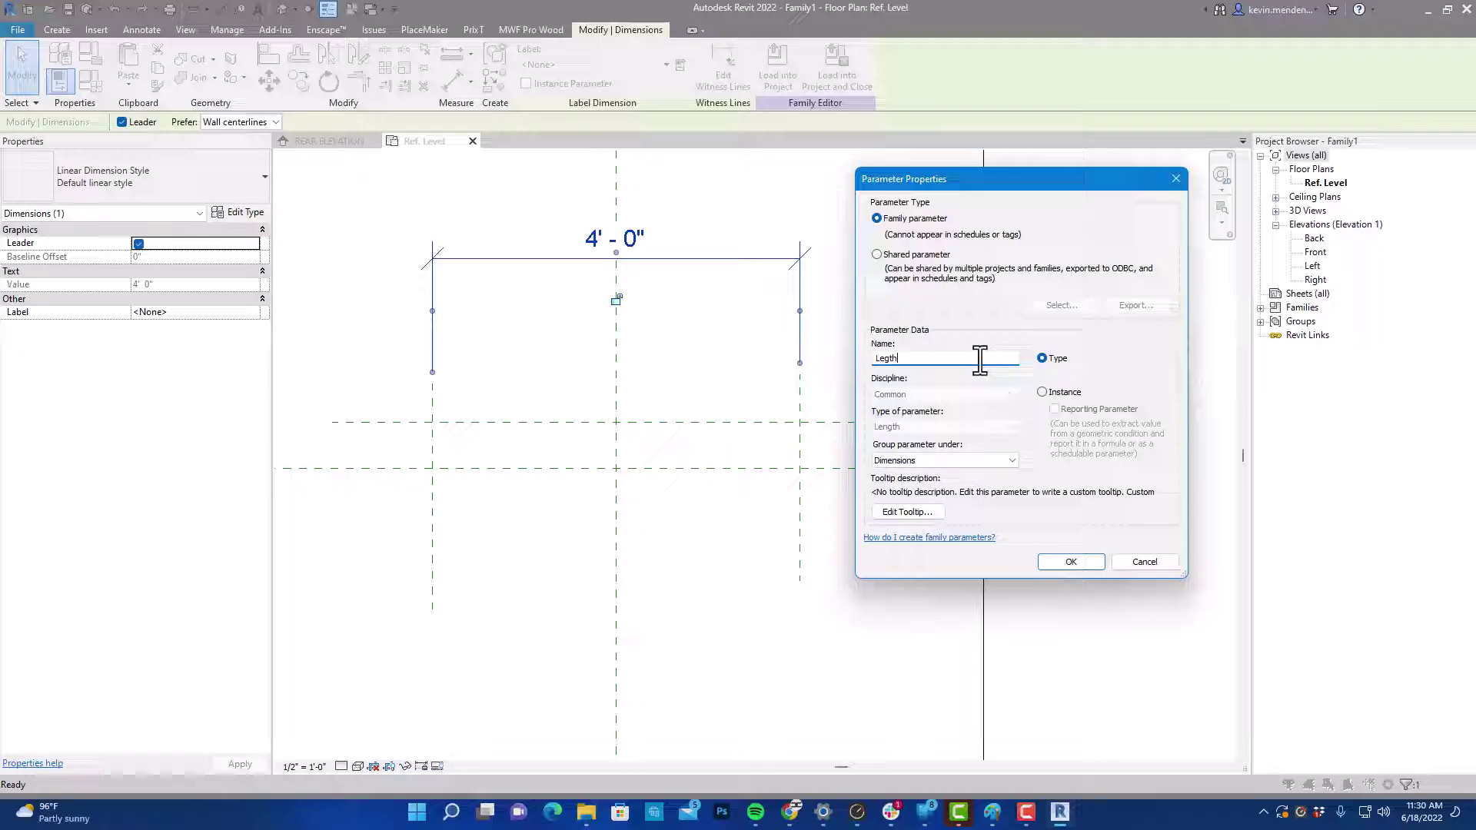
{"action": "type", "text": "Legth"}
{"action": "left_click", "coordinate": [884, 359]}
{"action": "type", "text": "n"}
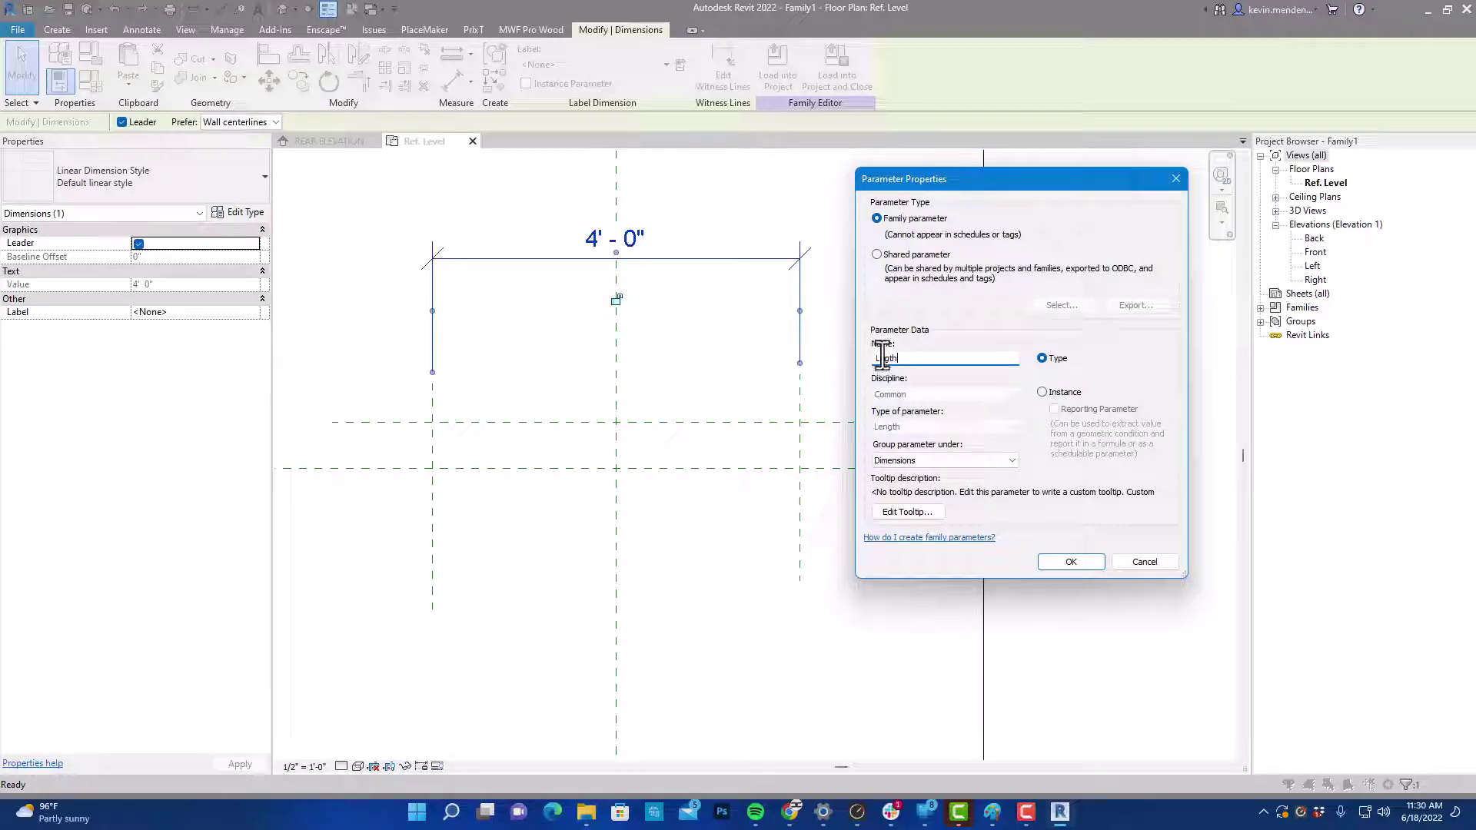
{"action": "left_click", "coordinate": [1043, 391]}
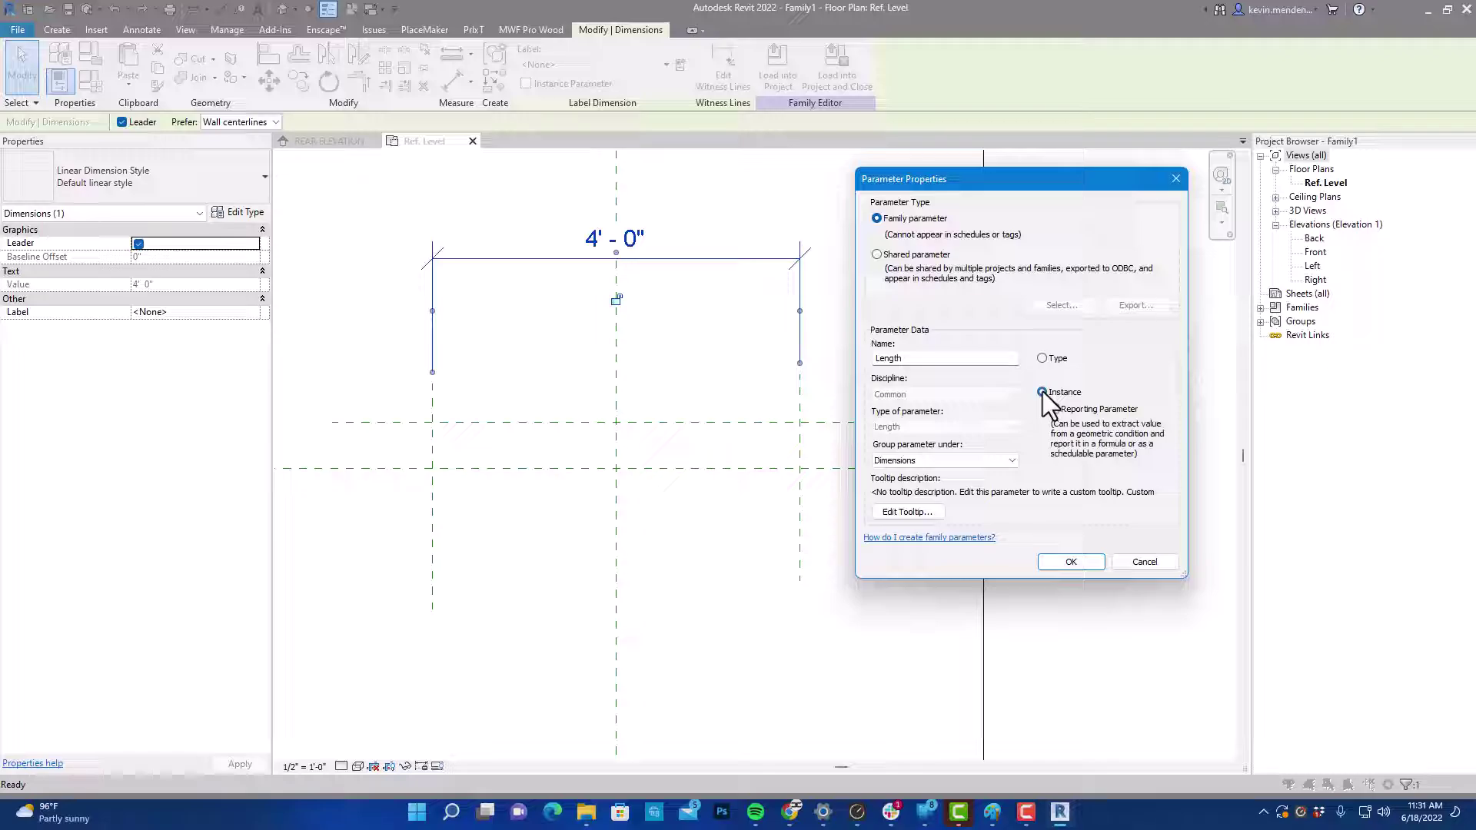
{"action": "left_click", "coordinate": [1086, 564]}
{"action": "left_click", "coordinate": [869, 407]}
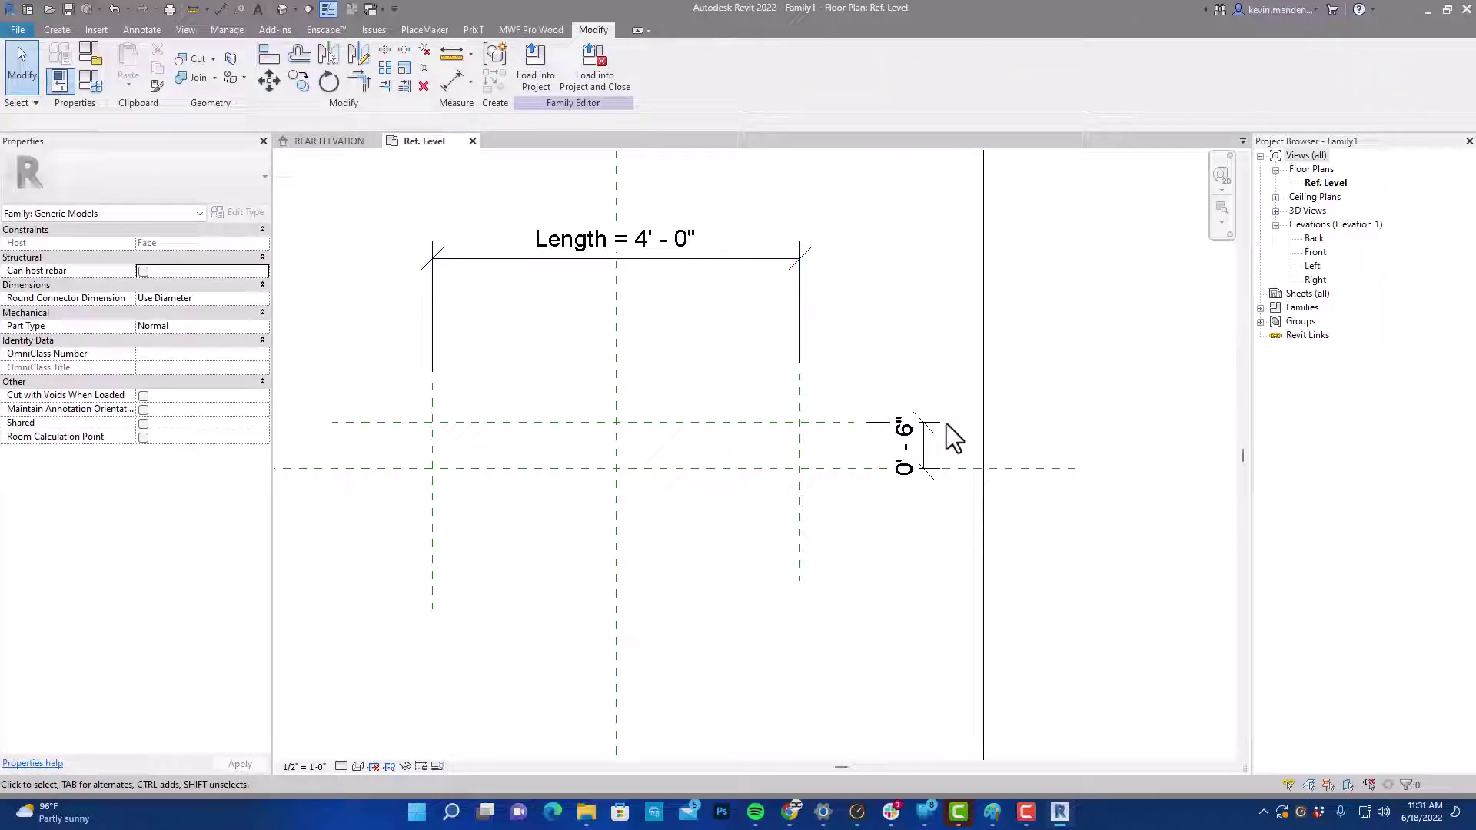
- Label the dimension between the two horizontal reference planes with a new instance parameter named Width
{"action": "left_click", "coordinate": [930, 438]}
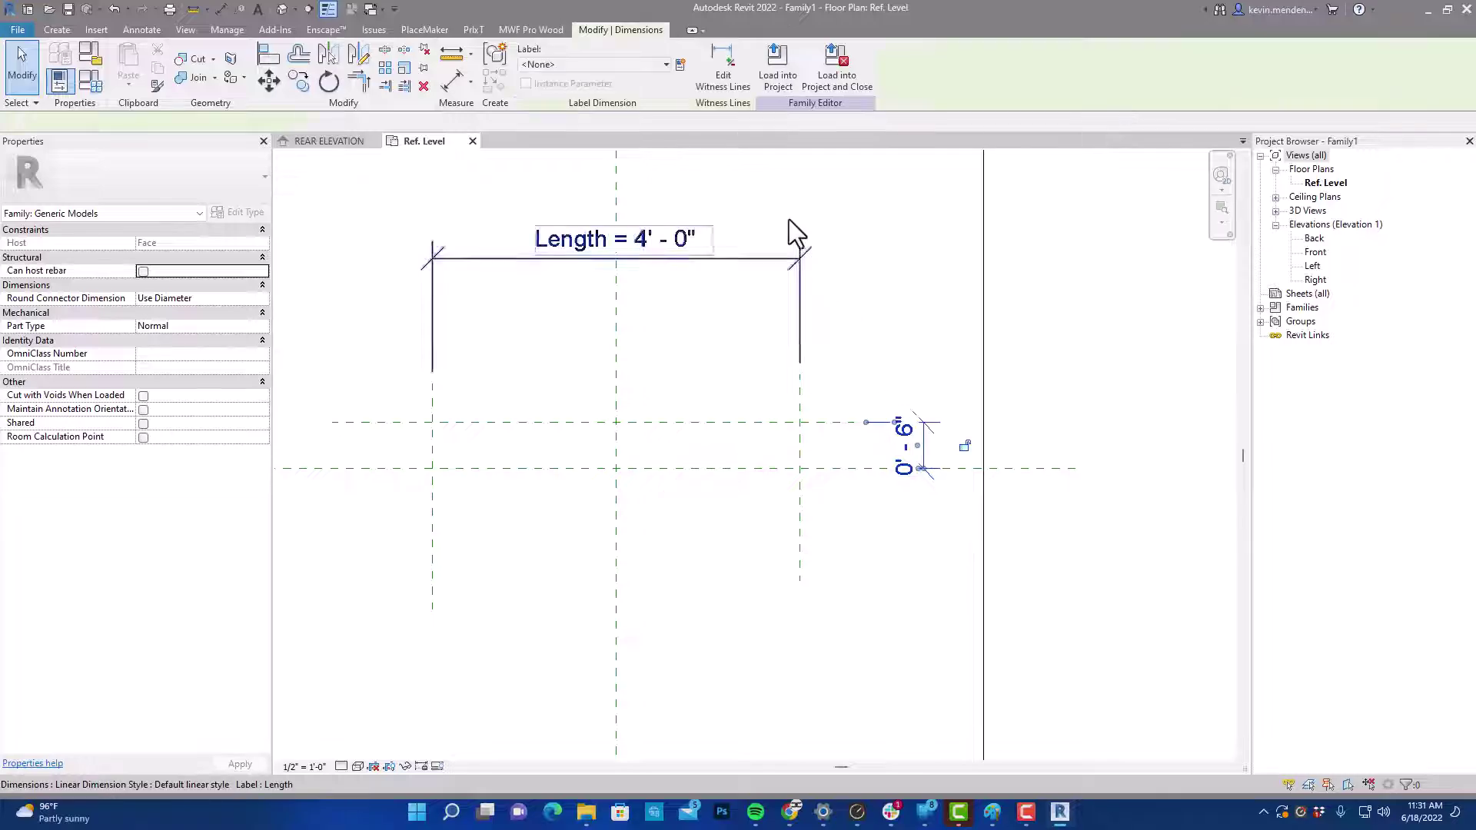
{"action": "left_click", "coordinate": [680, 65]}
{"action": "type", "text": "Width"}
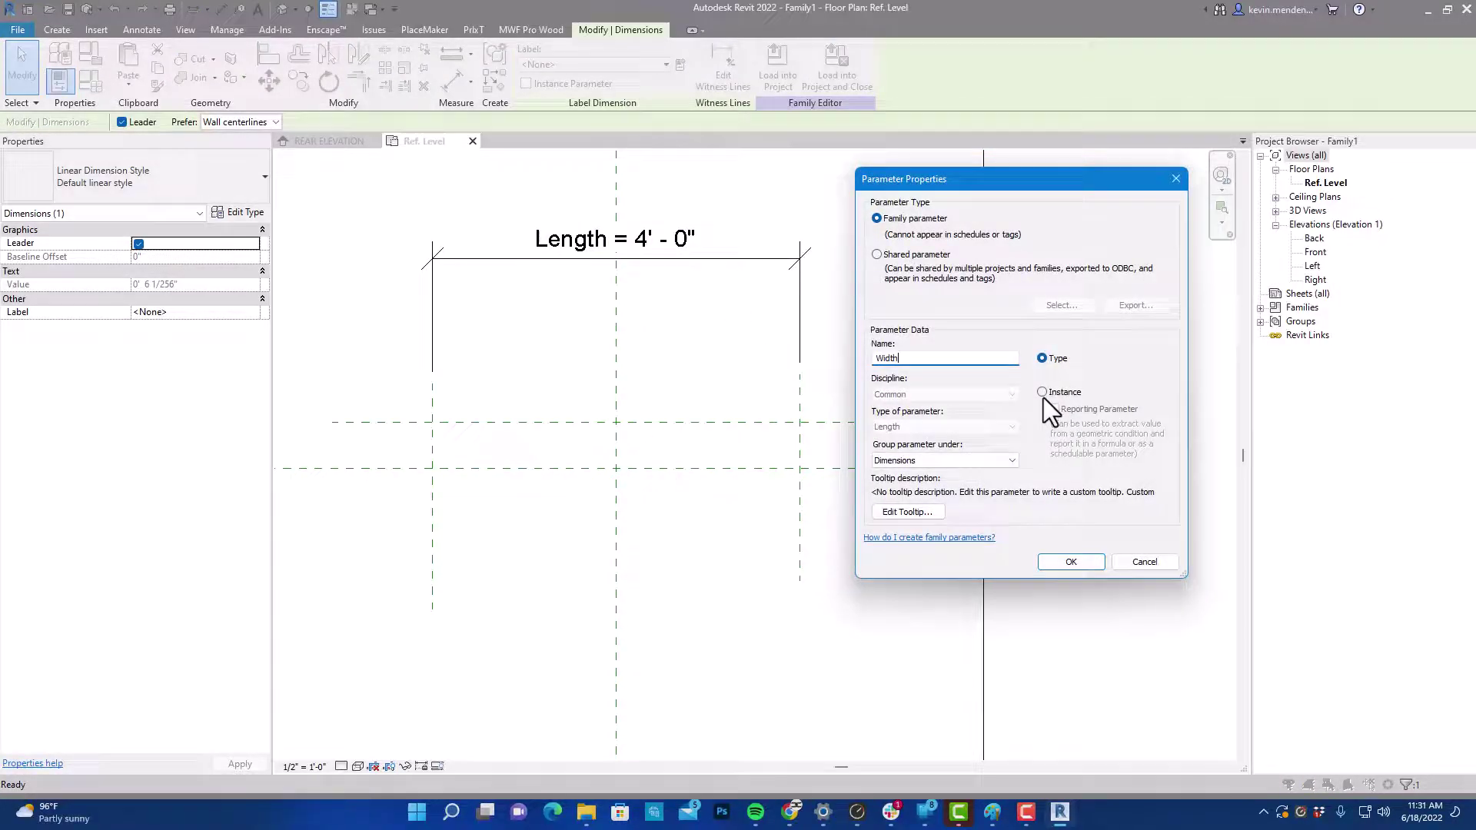
{"action": "left_click", "coordinate": [1043, 393]}
{"action": "left_click", "coordinate": [1072, 558]}
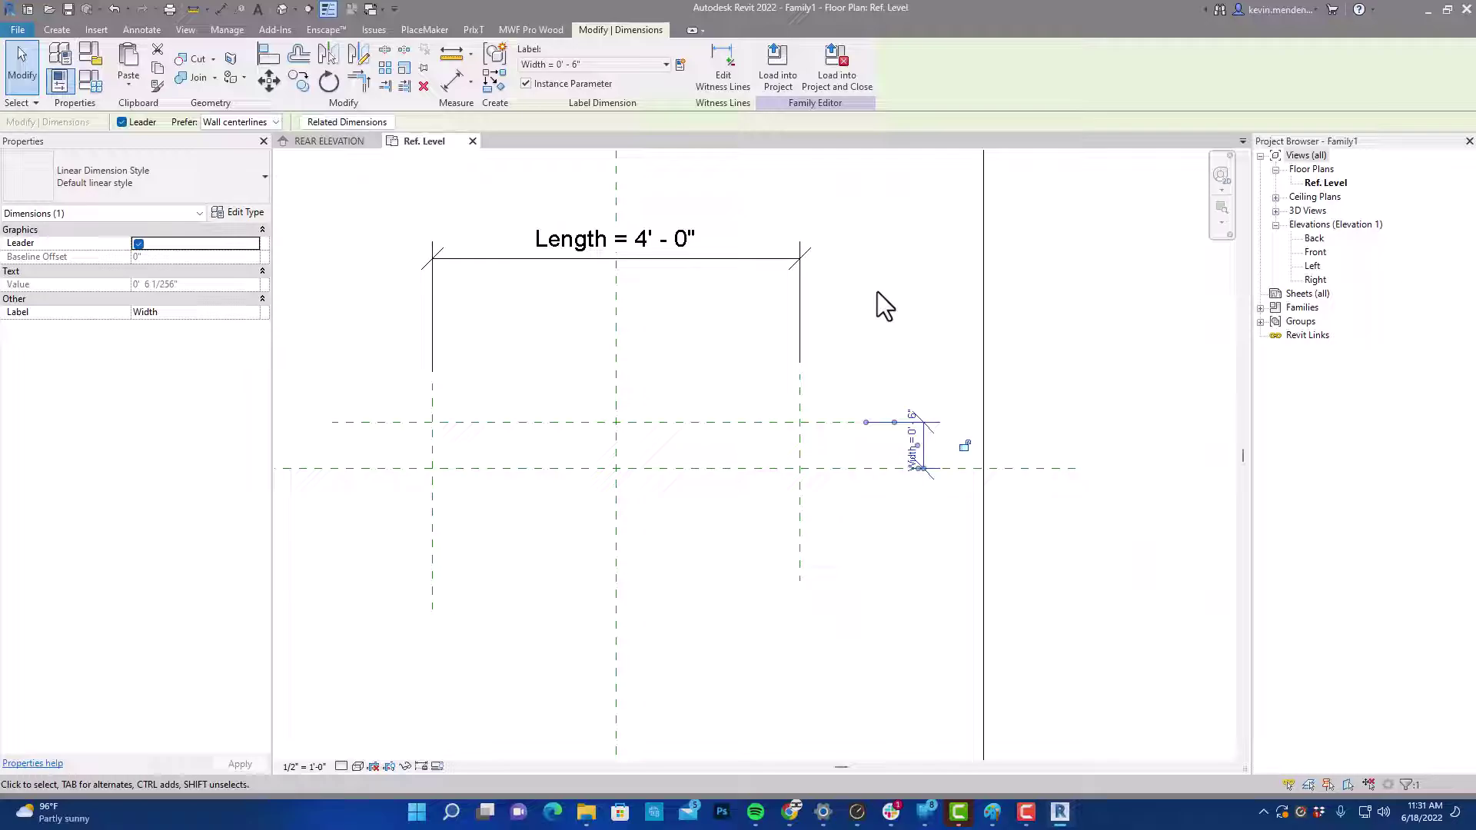
{"action": "left_click", "coordinate": [878, 293]}
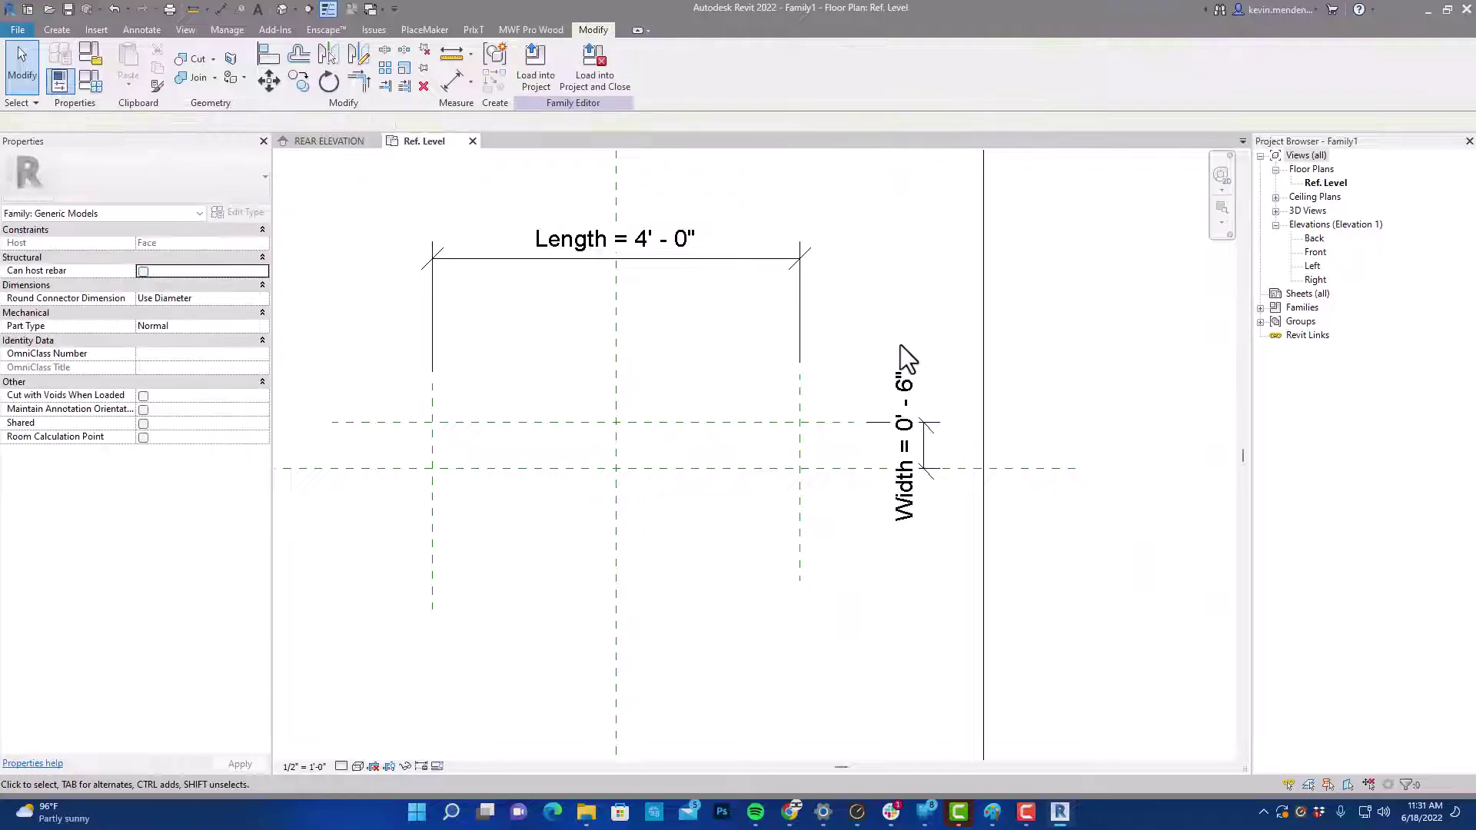
- In the Right elevation, draw a horizontal reference plane about 4 3/16" above the Ref. Level, crossing both vertical planes
{"action": "double_click", "coordinate": [1315, 281]}
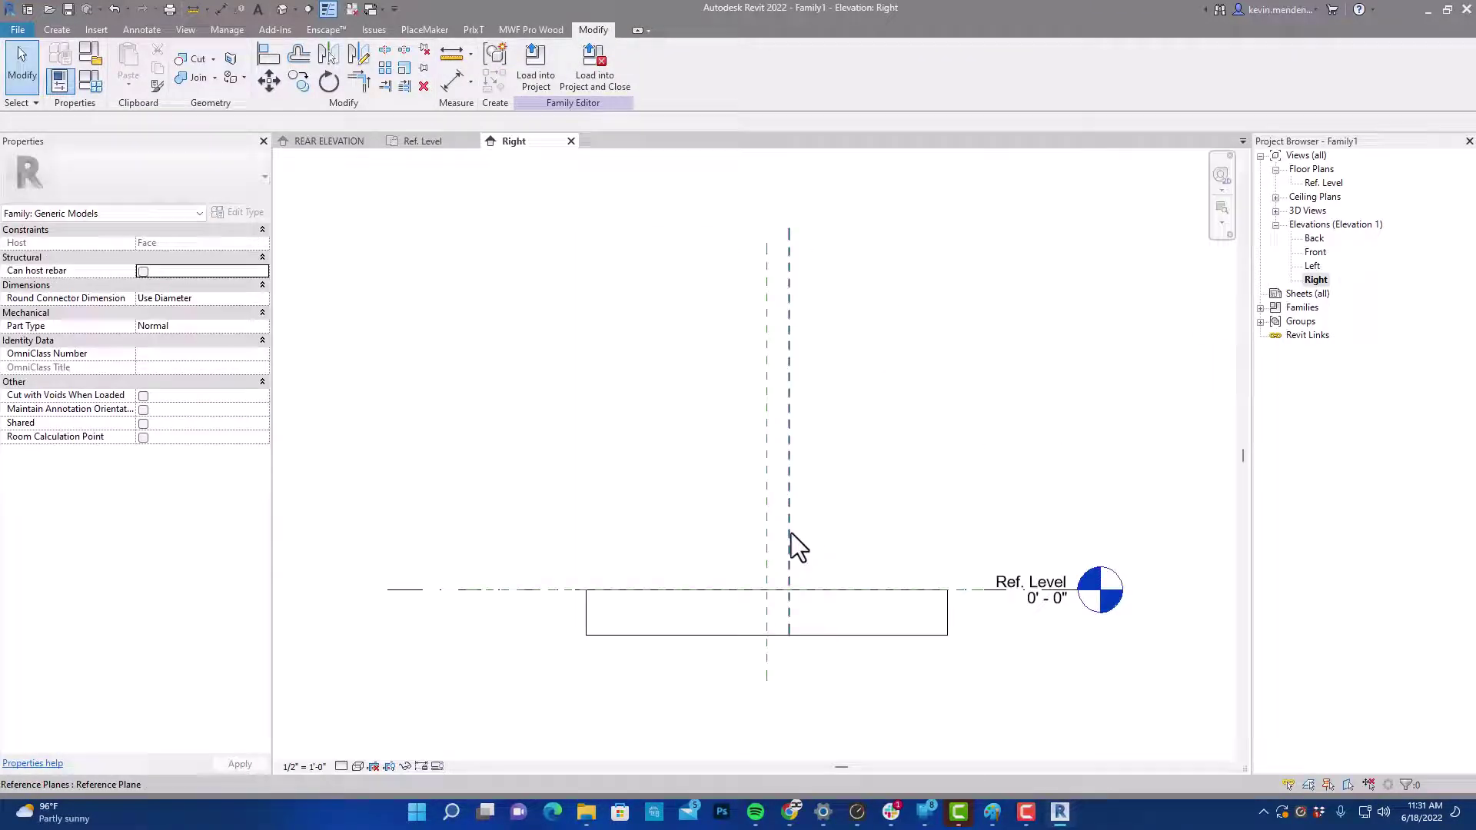
{"action": "scroll", "coordinate": [791, 532], "scroll_direction": "up", "scroll_amount": 1}
{"action": "middle_click_drag", "start_coordinate": [796, 529], "coordinate": [814, 431]}
{"action": "scroll", "coordinate": [813, 431], "scroll_direction": "down", "scroll_amount": 1}
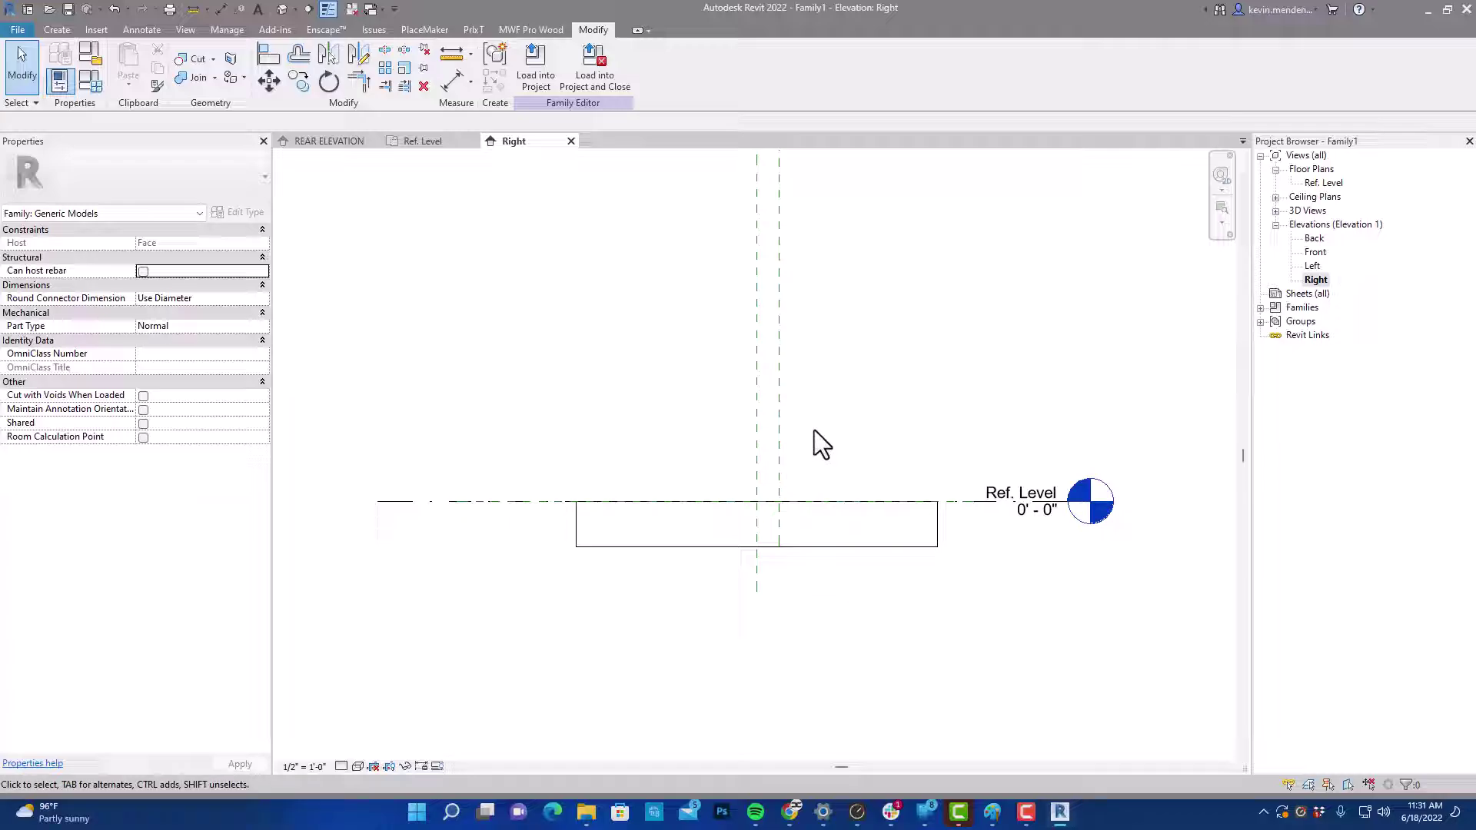
{"action": "key", "text": "r"}
{"action": "key", "text": "p"}
{"action": "scroll", "coordinate": [717, 511], "scroll_direction": "up", "scroll_amount": 1}
{"action": "left_click", "coordinate": [663, 465]}
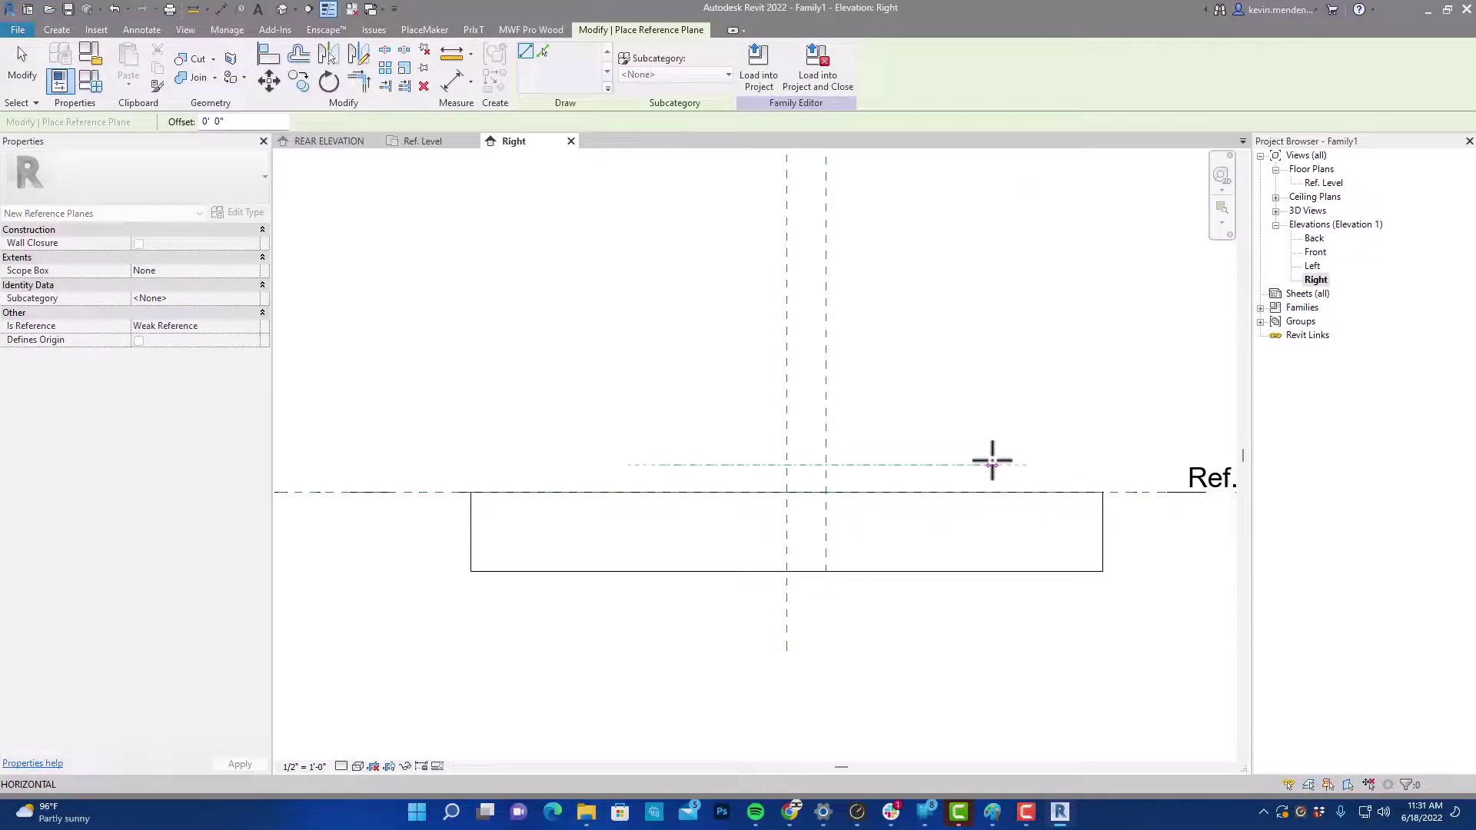
{"action": "left_click", "coordinate": [992, 465]}
{"action": "key", "text": "Escape"}
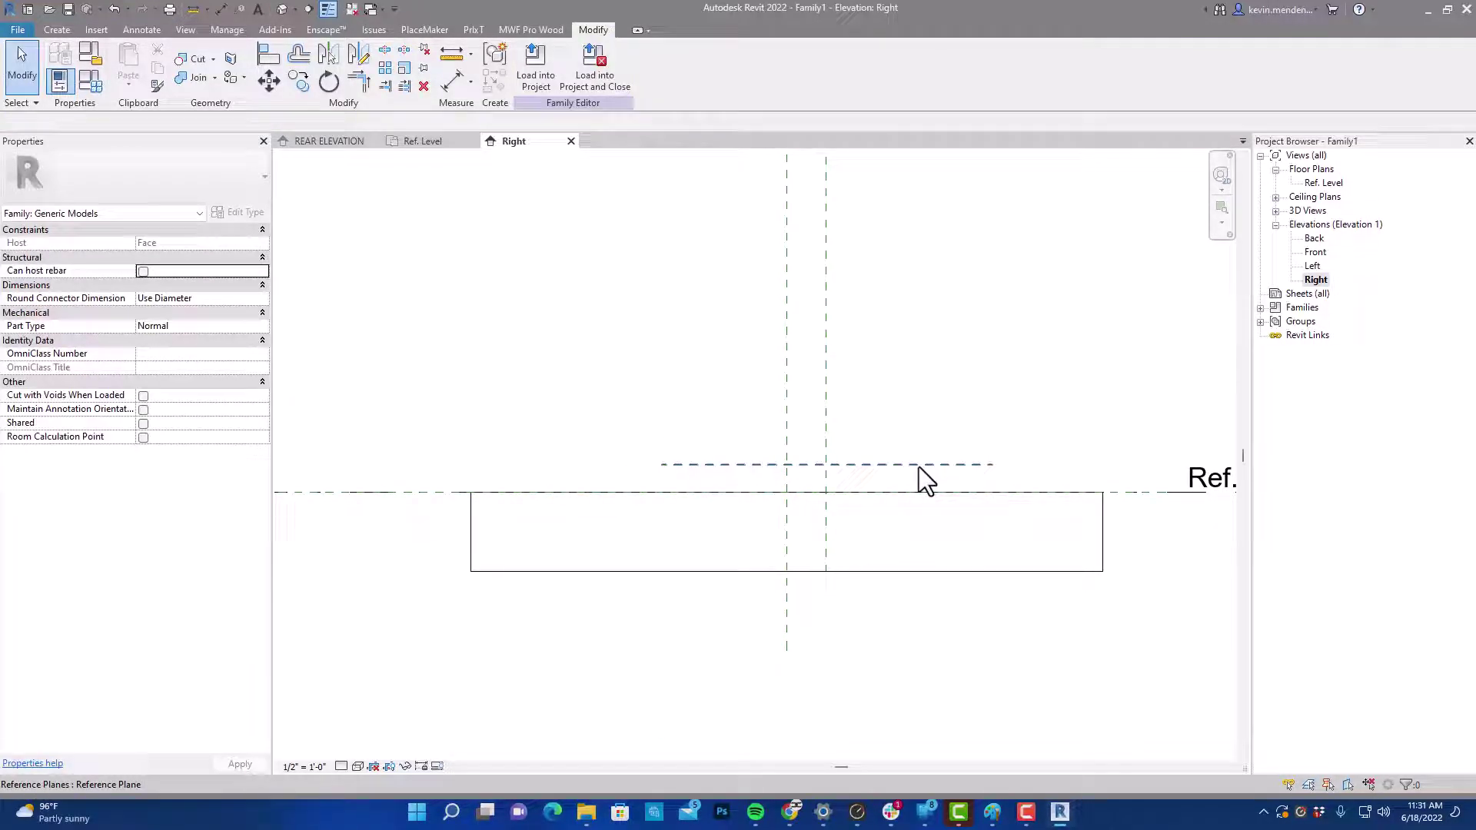
- Place an aligned dimension between the Ref. Level and the new horizontal reference plane, near the plane's right end
{"action": "left_click", "coordinate": [920, 466]}
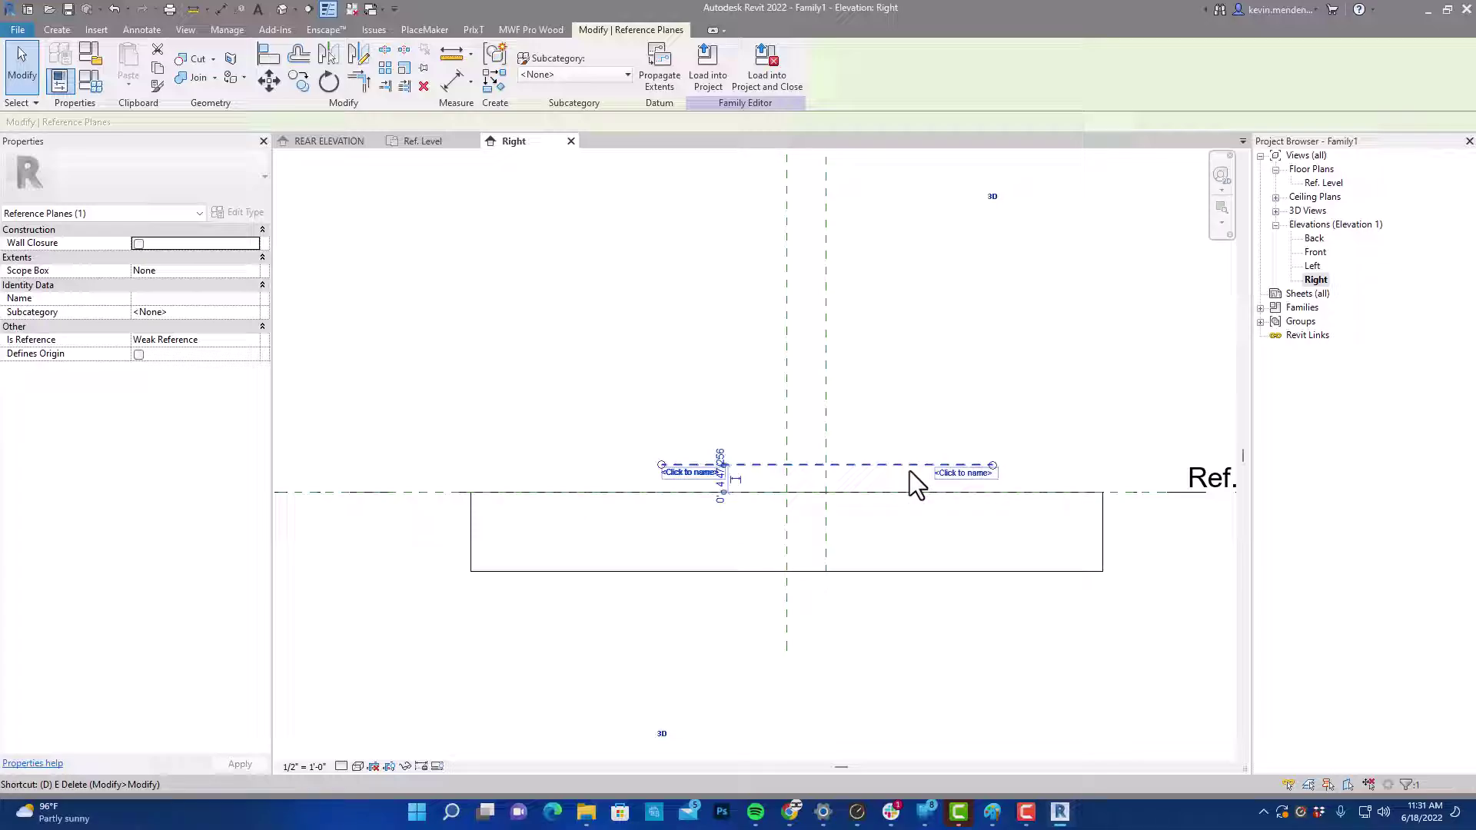
{"action": "key", "text": "i"}
{"action": "left_click", "coordinate": [913, 494]}
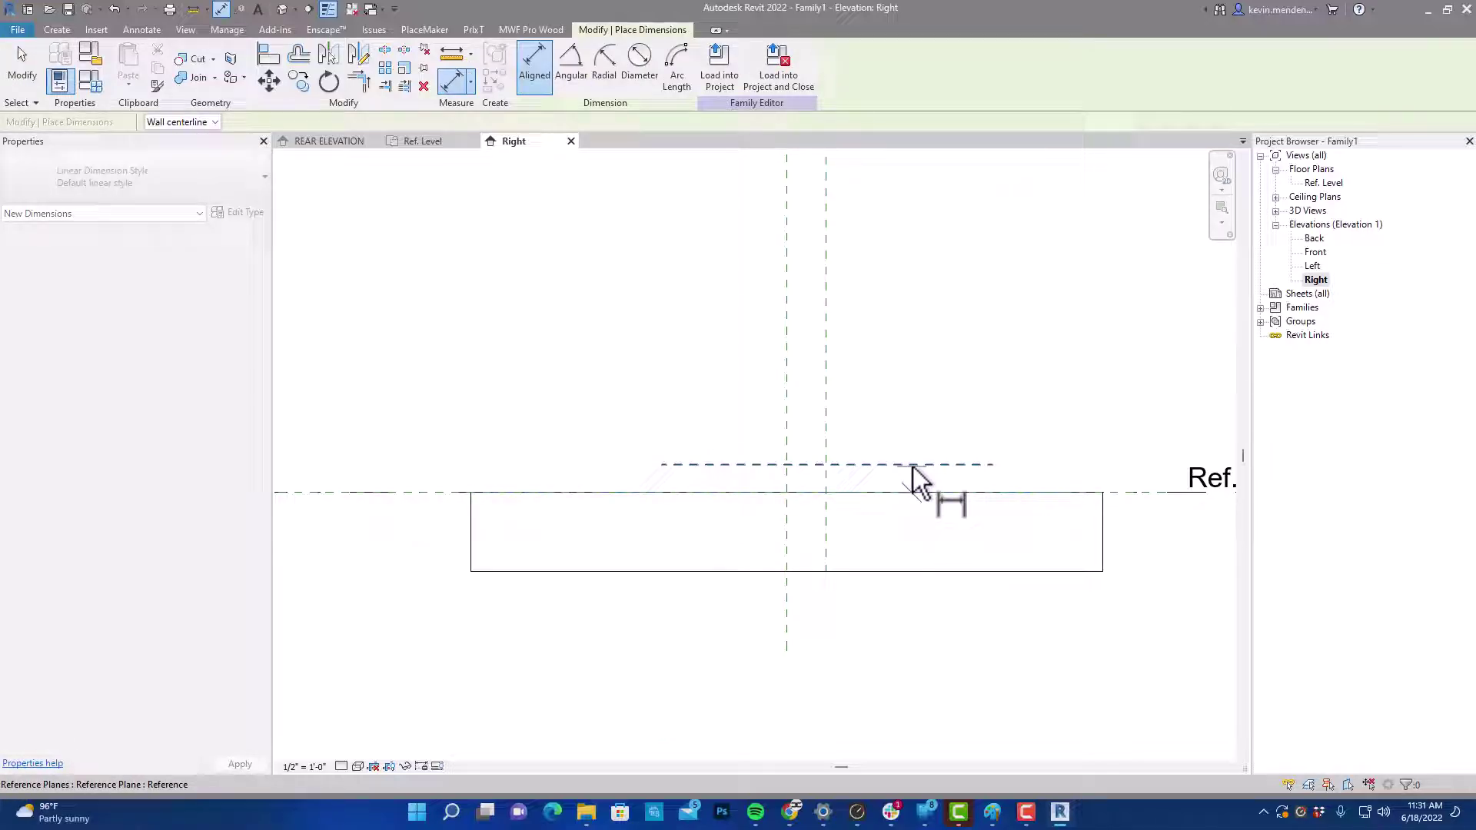
{"action": "left_click", "coordinate": [914, 466]}
{"action": "left_click", "coordinate": [985, 352]}
{"action": "key", "text": "Escape"}
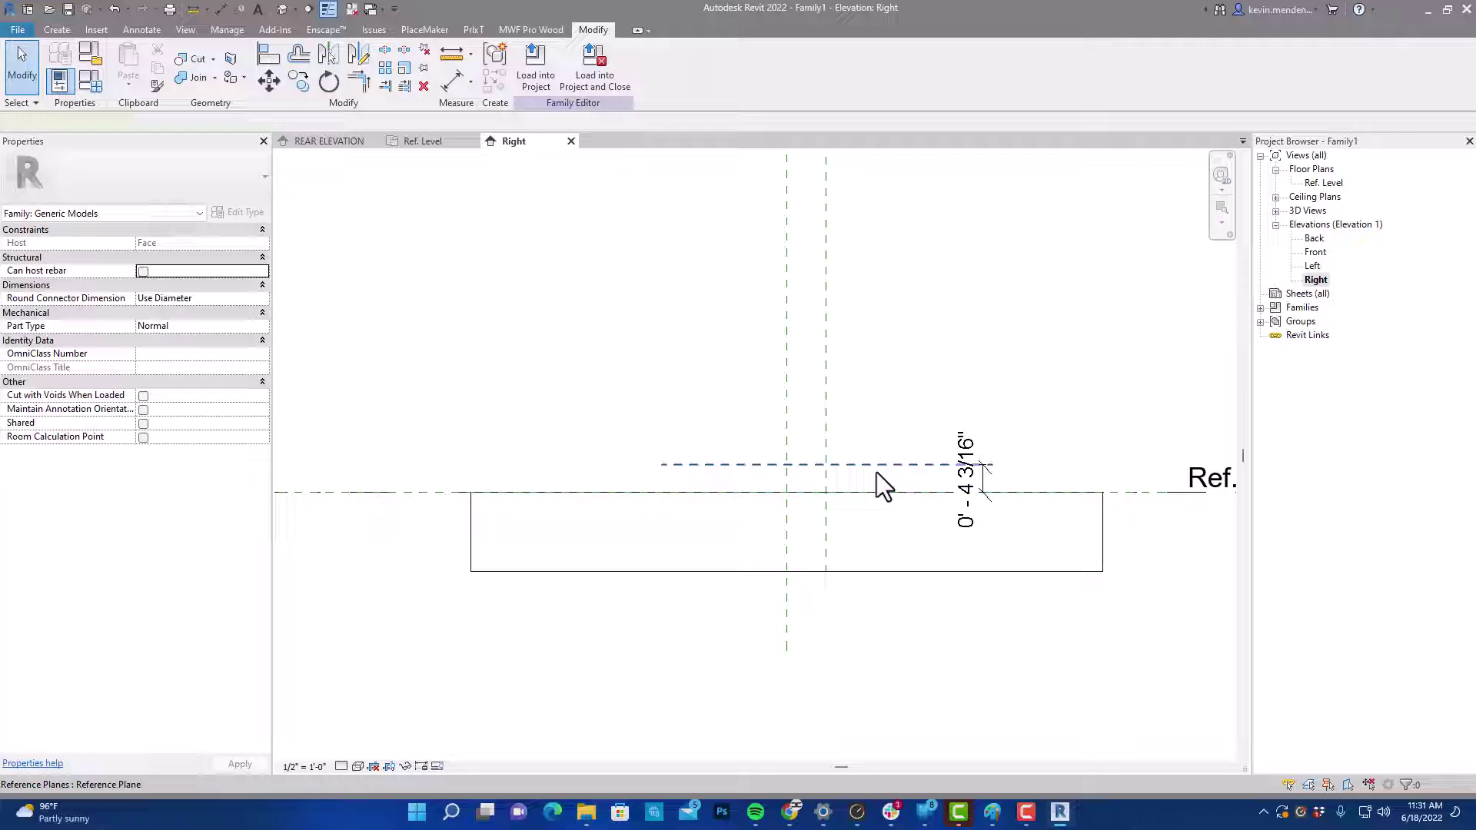
- Set the horizontal reference plane's distance above the Ref. Level to 0' - 1 1/2"
{"action": "left_click", "coordinate": [878, 466]}
{"action": "scroll", "coordinate": [961, 486], "scroll_direction": "up", "scroll_amount": 3}
{"action": "left_click", "coordinate": [959, 480]}
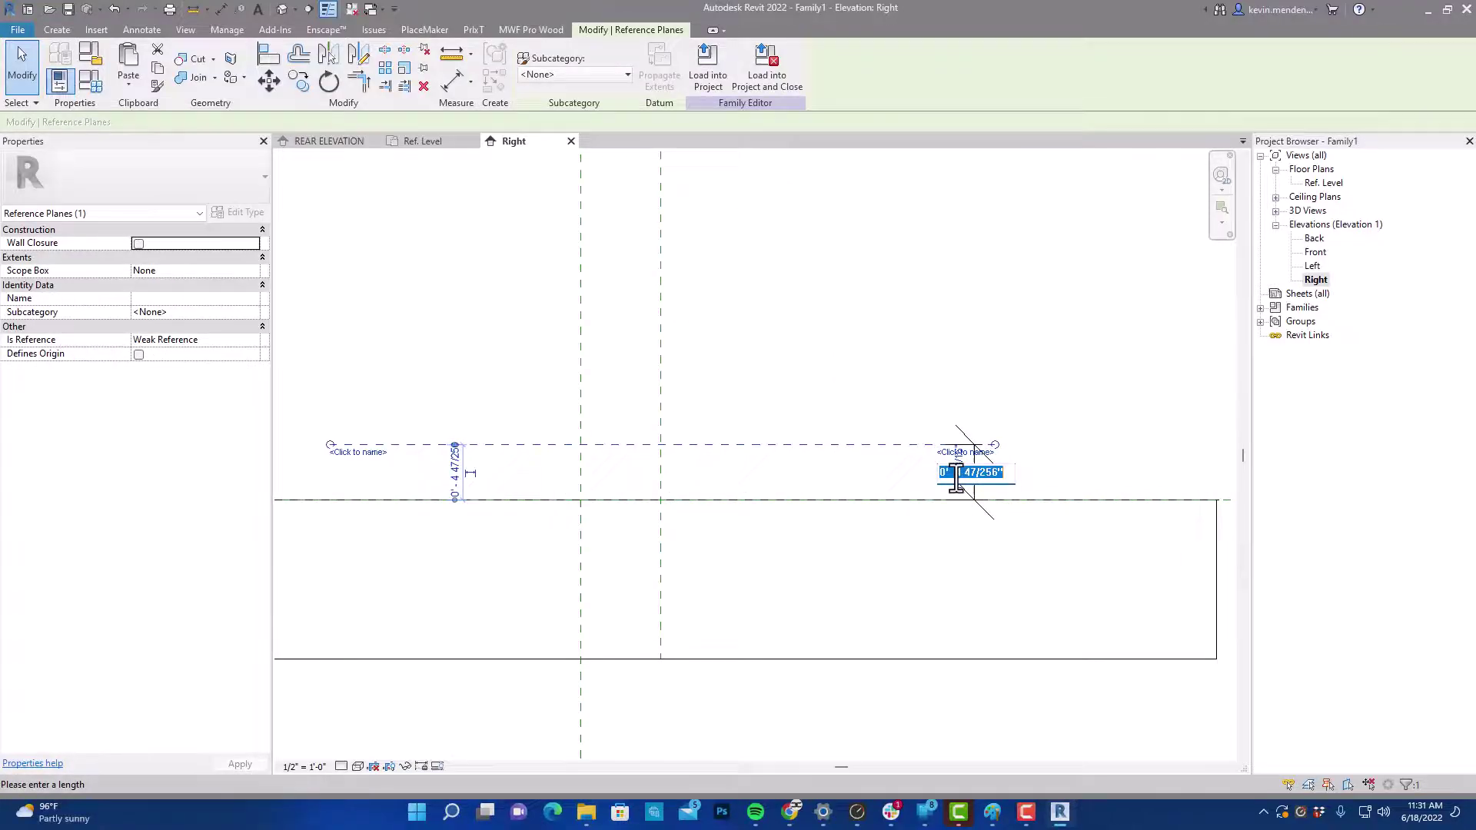
{"action": "type", "text": "0' - 1 1/2"}
{"action": "key", "text": "Return"}
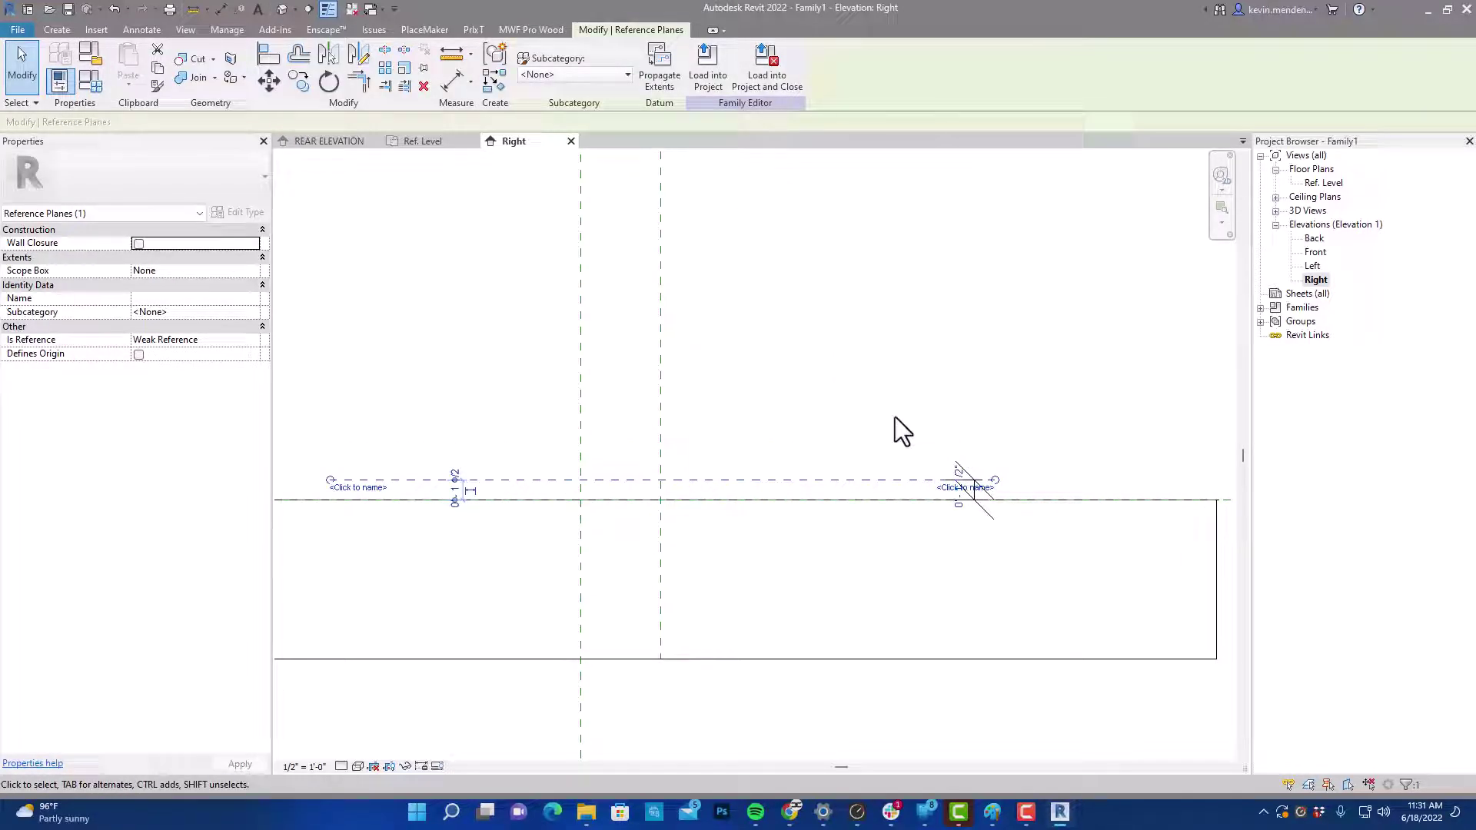
{"action": "left_click", "coordinate": [896, 423]}
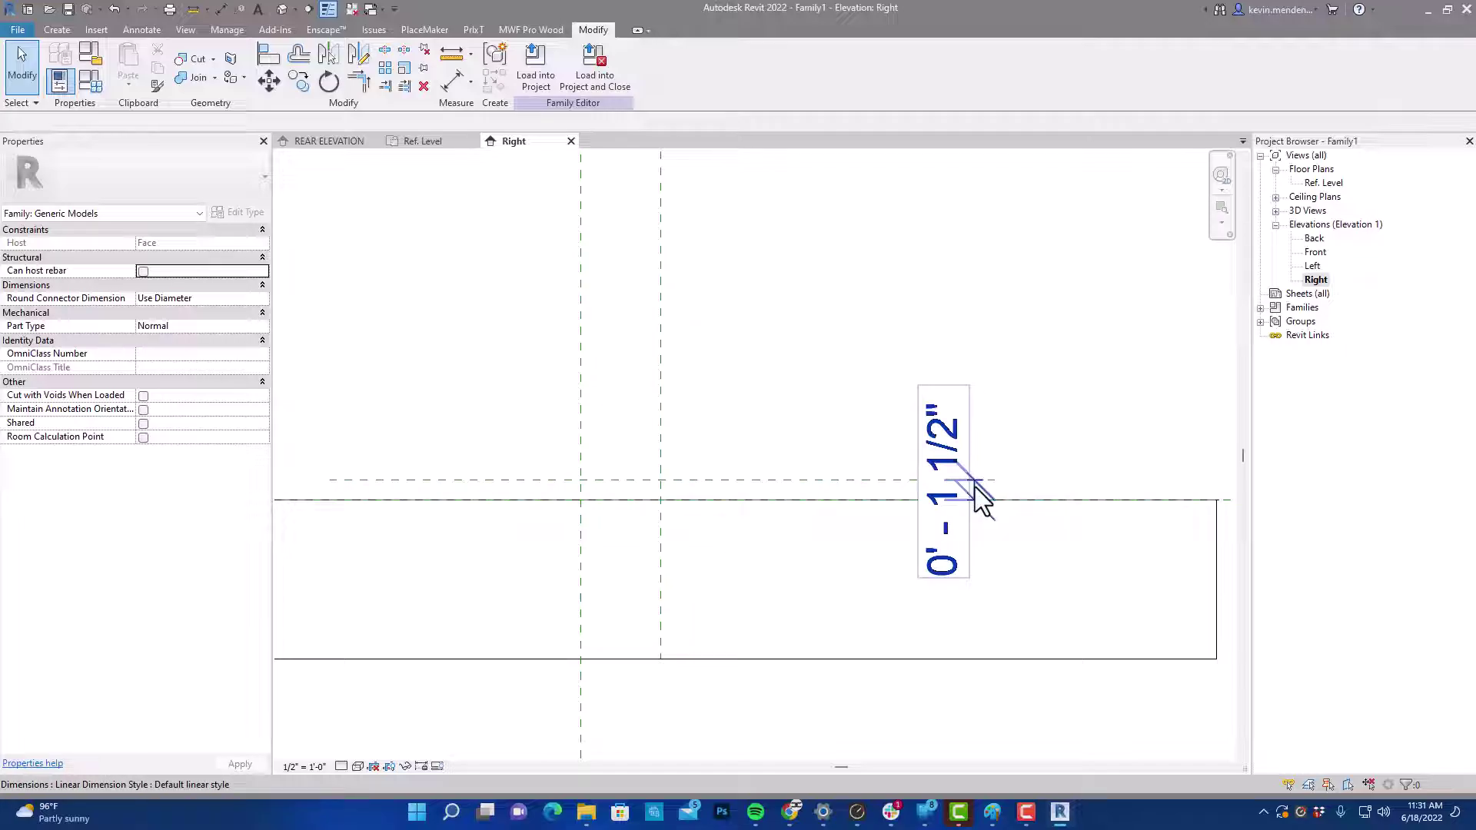
- Label the 1 1/2" dimension with a new type parameter named Thickness
{"action": "left_click", "coordinate": [977, 486]}
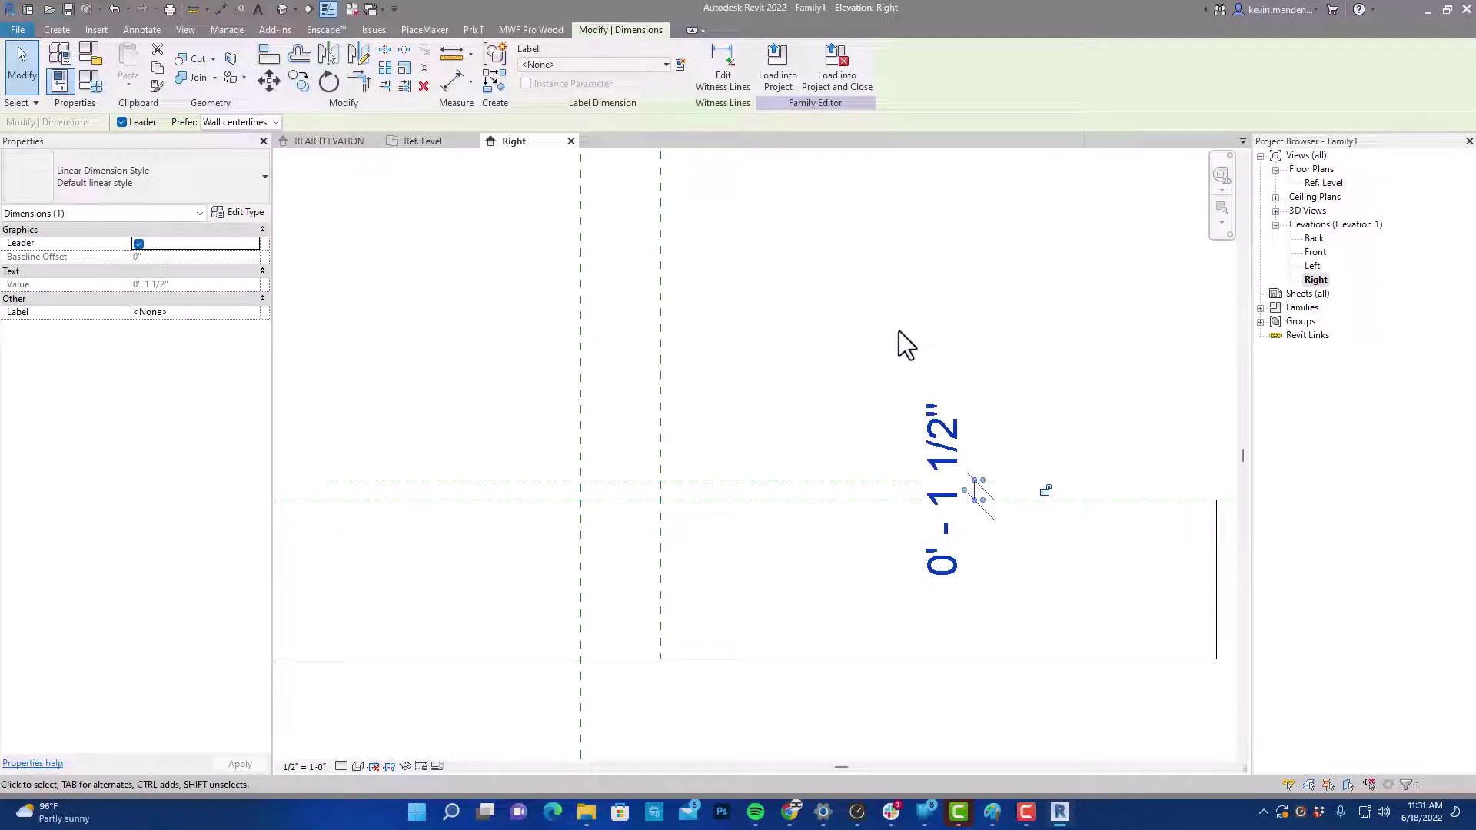
{"action": "left_click", "coordinate": [681, 65]}
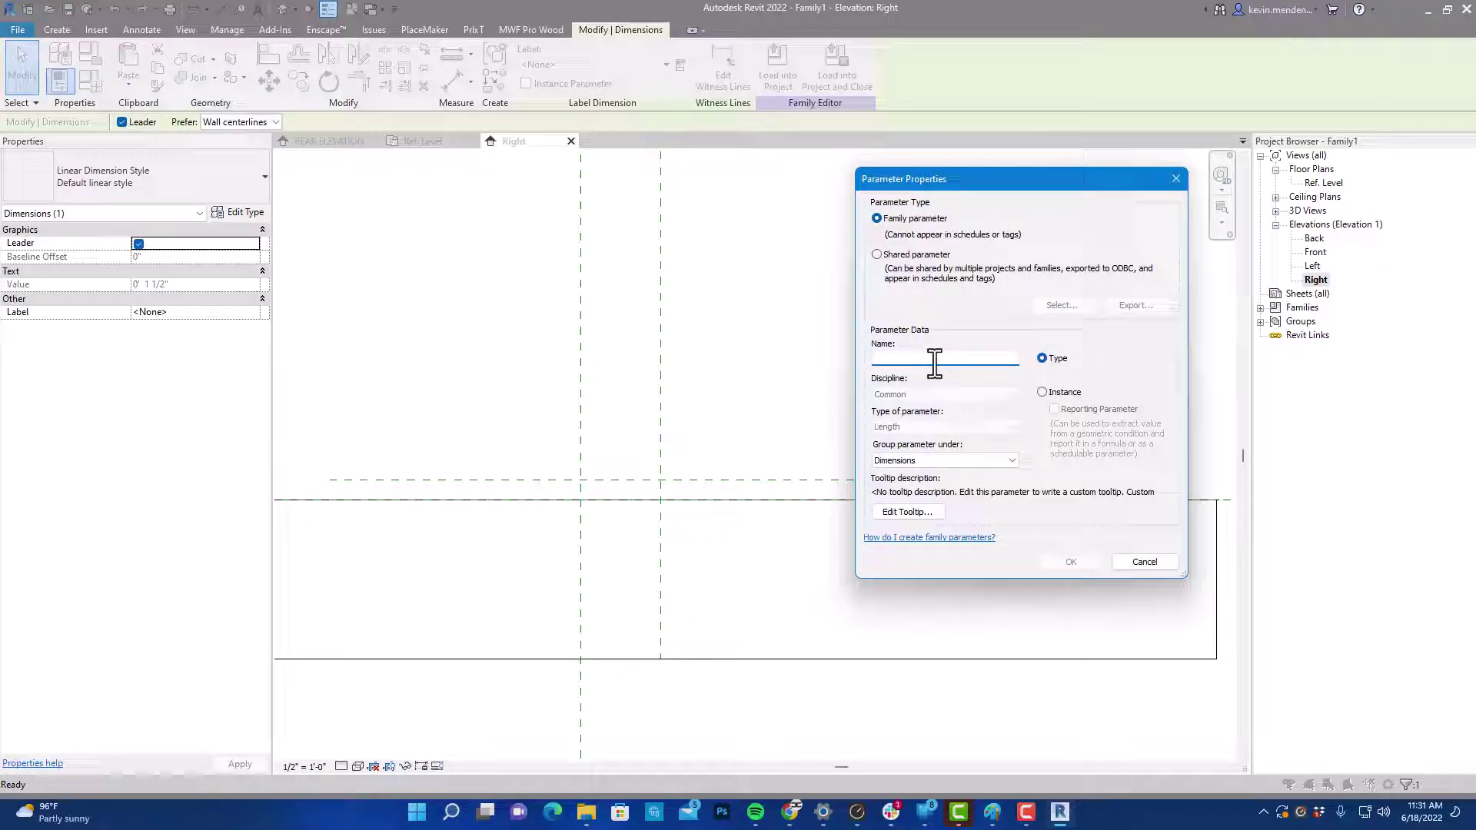
{"action": "type", "text": "Thickness"}
{"action": "left_click", "coordinate": [1046, 561]}
{"action": "left_click", "coordinate": [831, 361]}
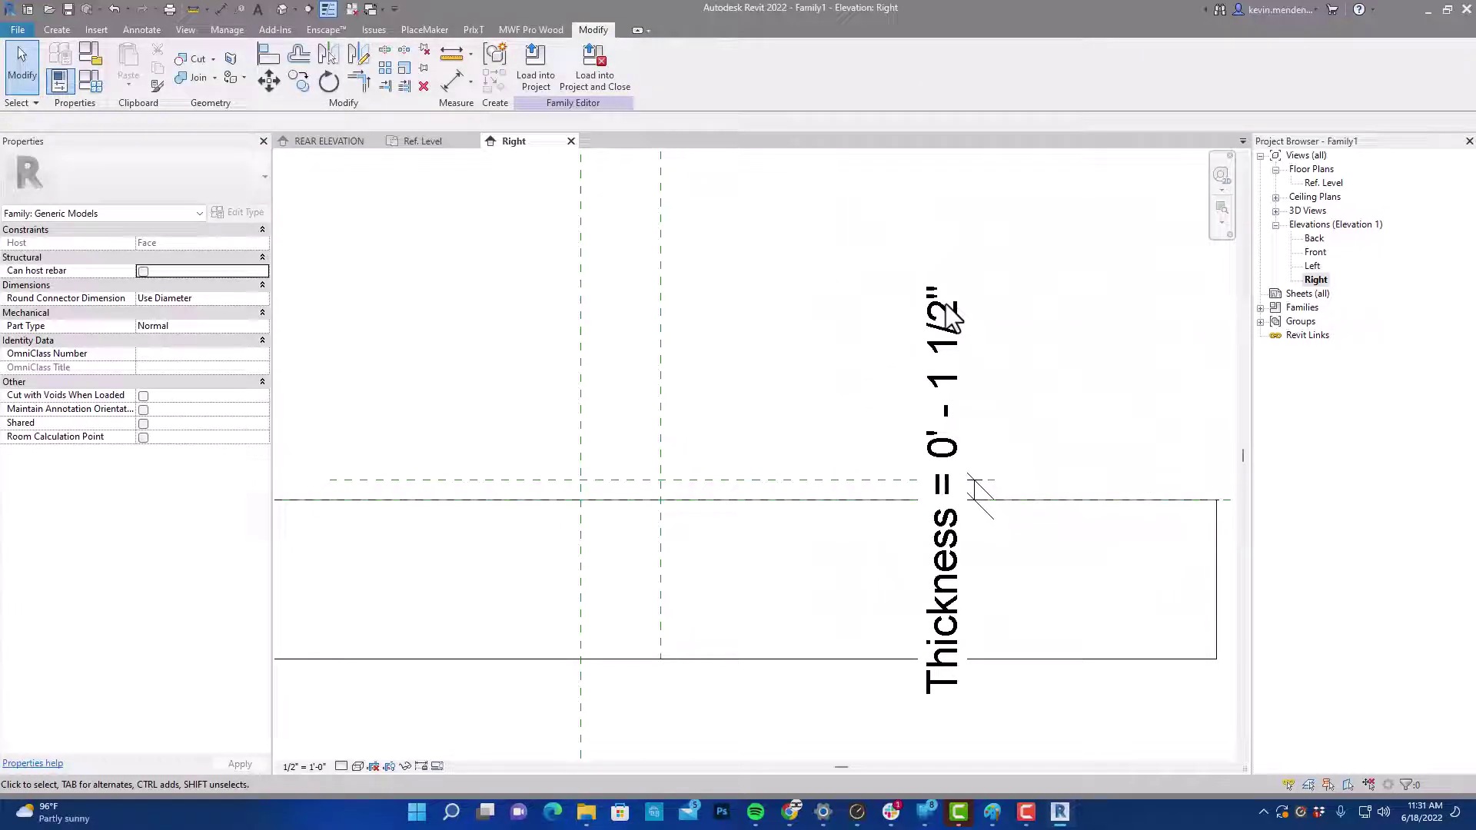
- In the Ref. Level plan, start an extrusion and sketch a rectangle inside the area bounded by the Length and Width reference planes
{"action": "left_click", "coordinate": [421, 141]}
{"action": "scroll", "coordinate": [657, 320], "scroll_direction": "down", "scroll_amount": 2}
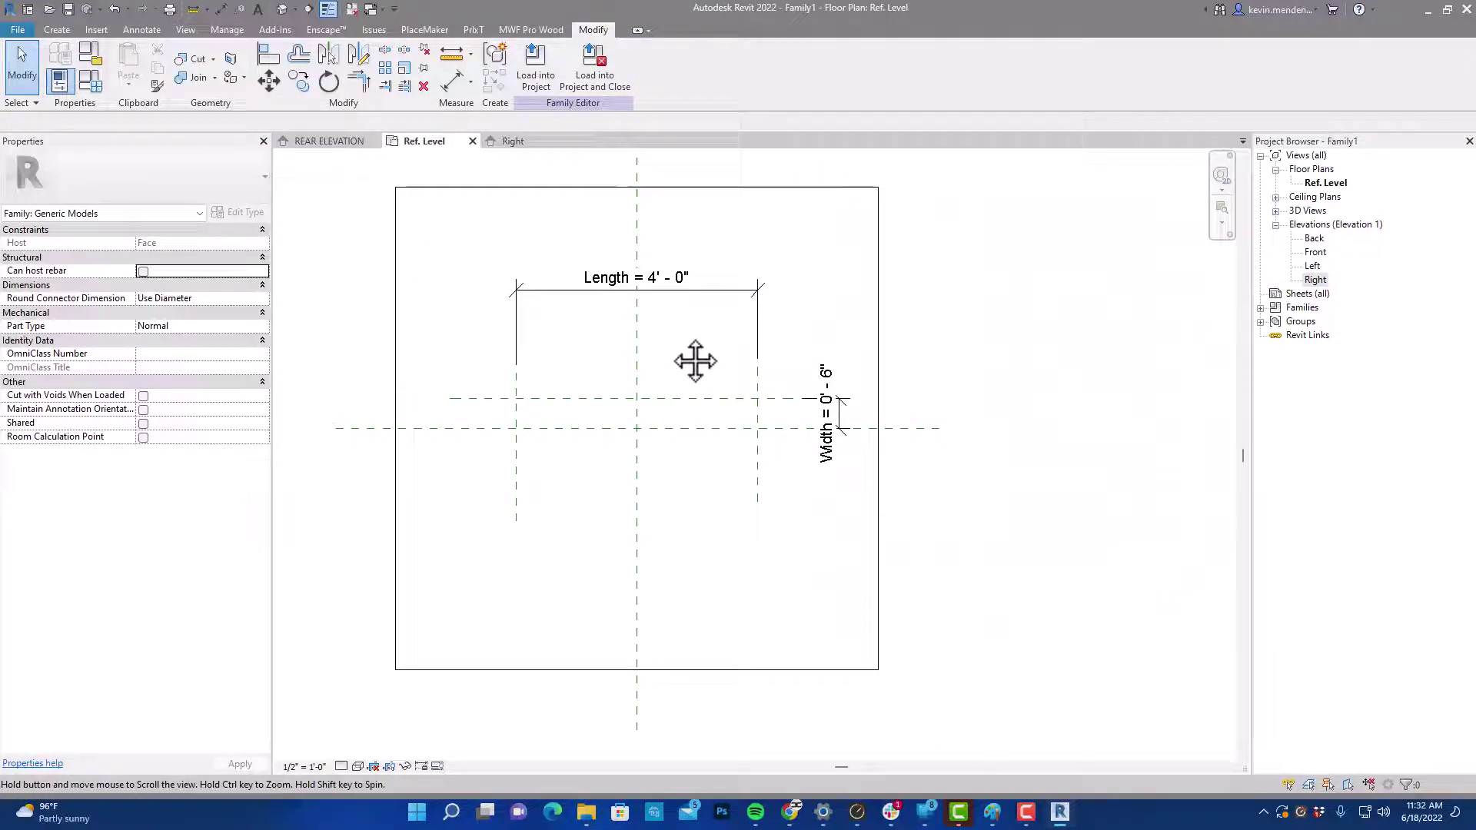
{"action": "left_click", "coordinate": [59, 29]}
{"action": "left_click", "coordinate": [123, 57]}
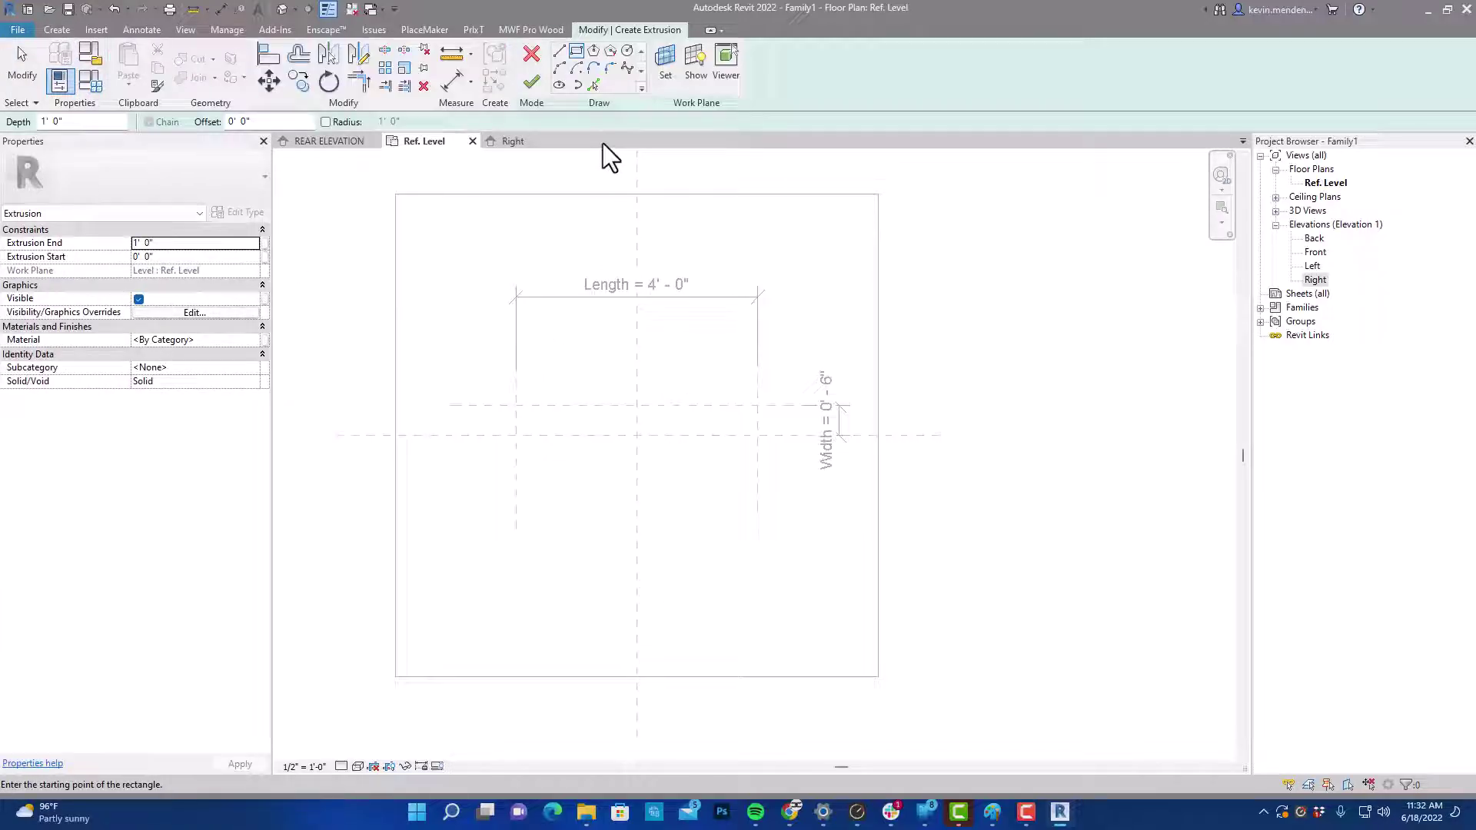
{"action": "scroll", "coordinate": [637, 435], "scroll_direction": "up", "scroll_amount": 4}
{"action": "left_click", "coordinate": [459, 383]}
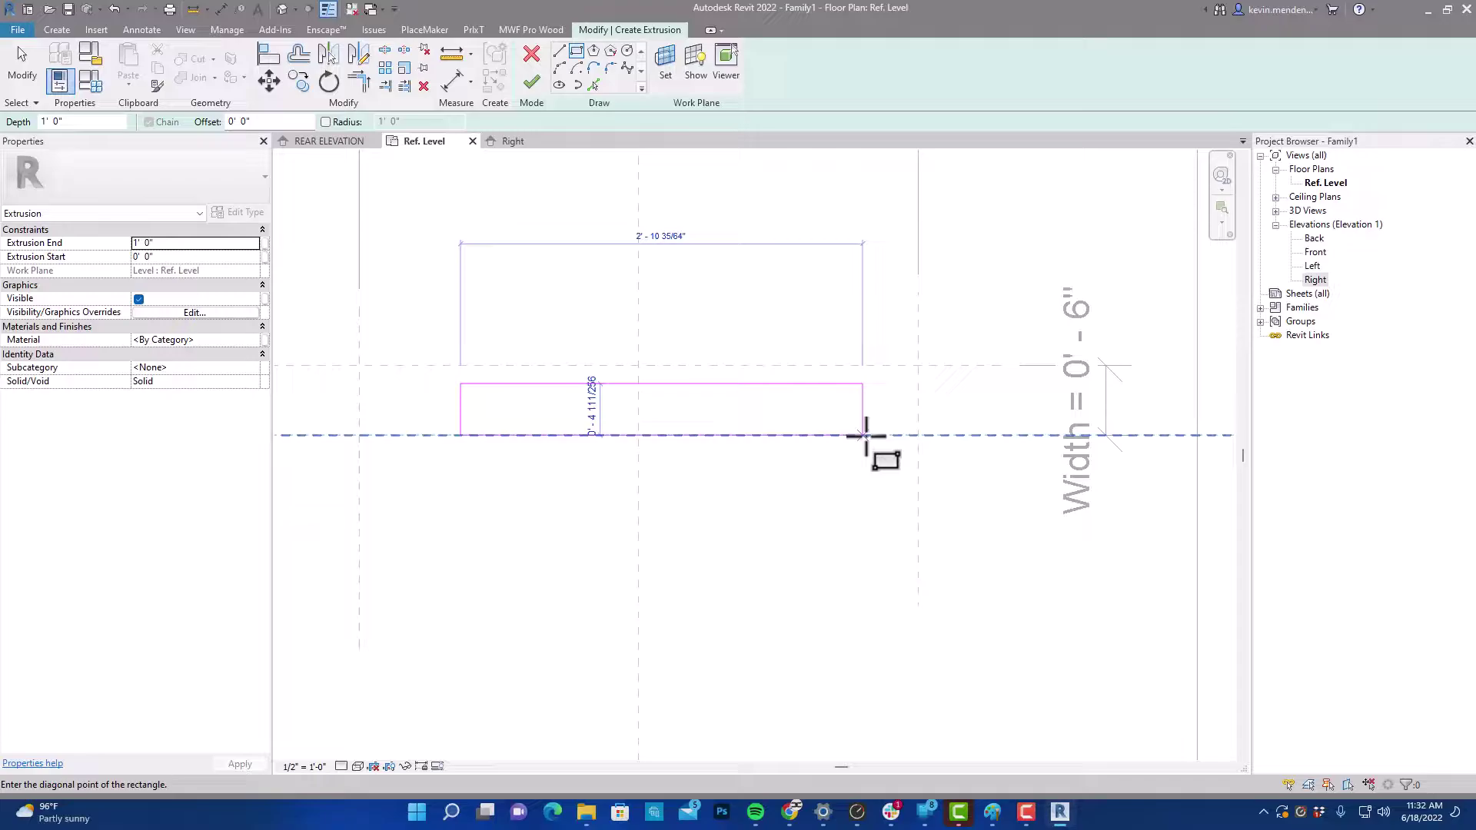
{"action": "left_click", "coordinate": [882, 419]}
{"action": "key", "text": "Escape"}
{"action": "key", "text": "Escape"}
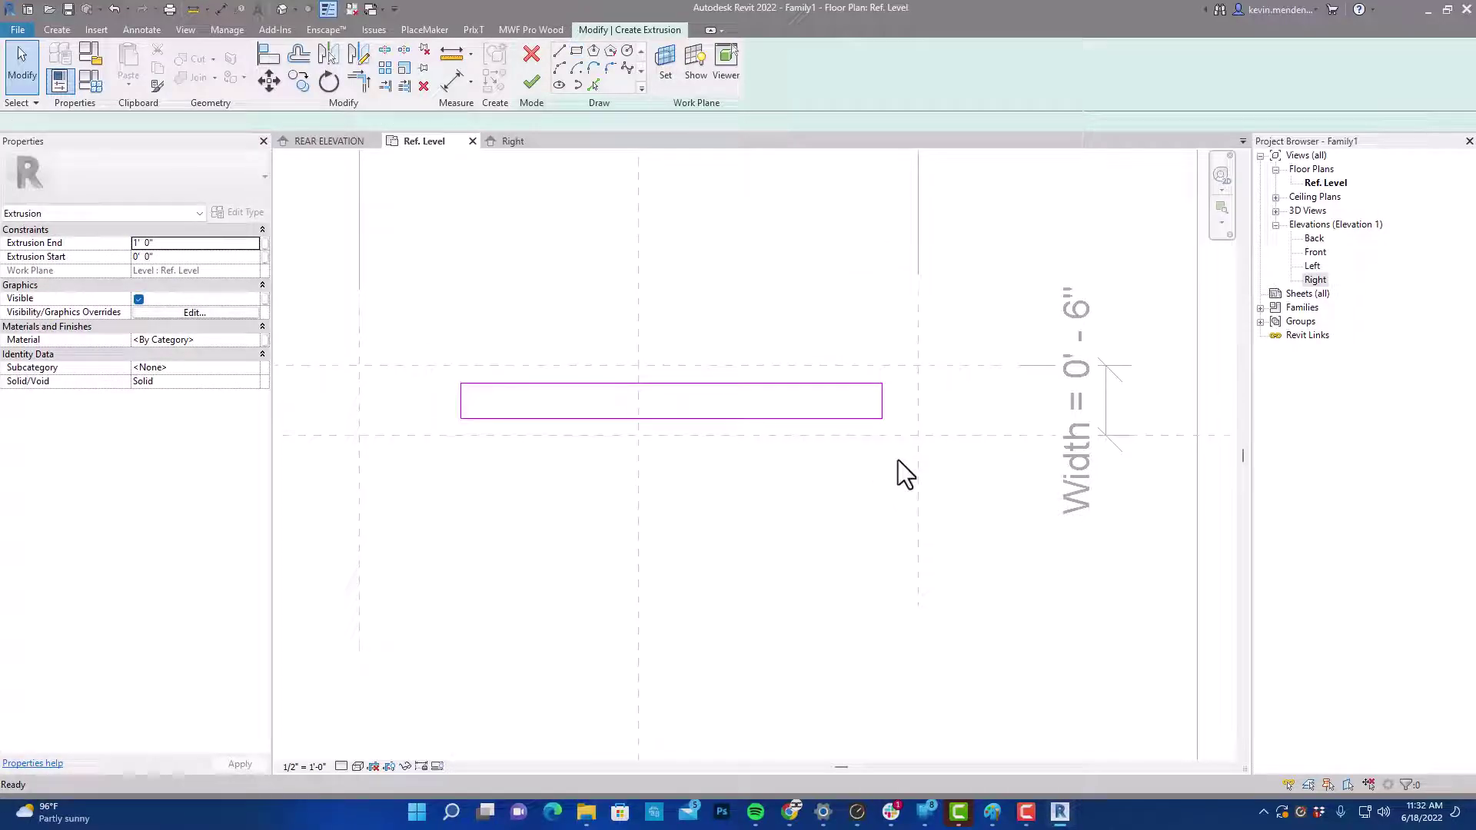
- Align and lock the rectangle's four sides to the surrounding Length and Width reference planes, and finish the extrusion
{"action": "key", "text": "a"}
{"action": "key", "text": "l"}
{"action": "left_click", "coordinate": [917, 405]}
{"action": "left_click", "coordinate": [882, 401]}
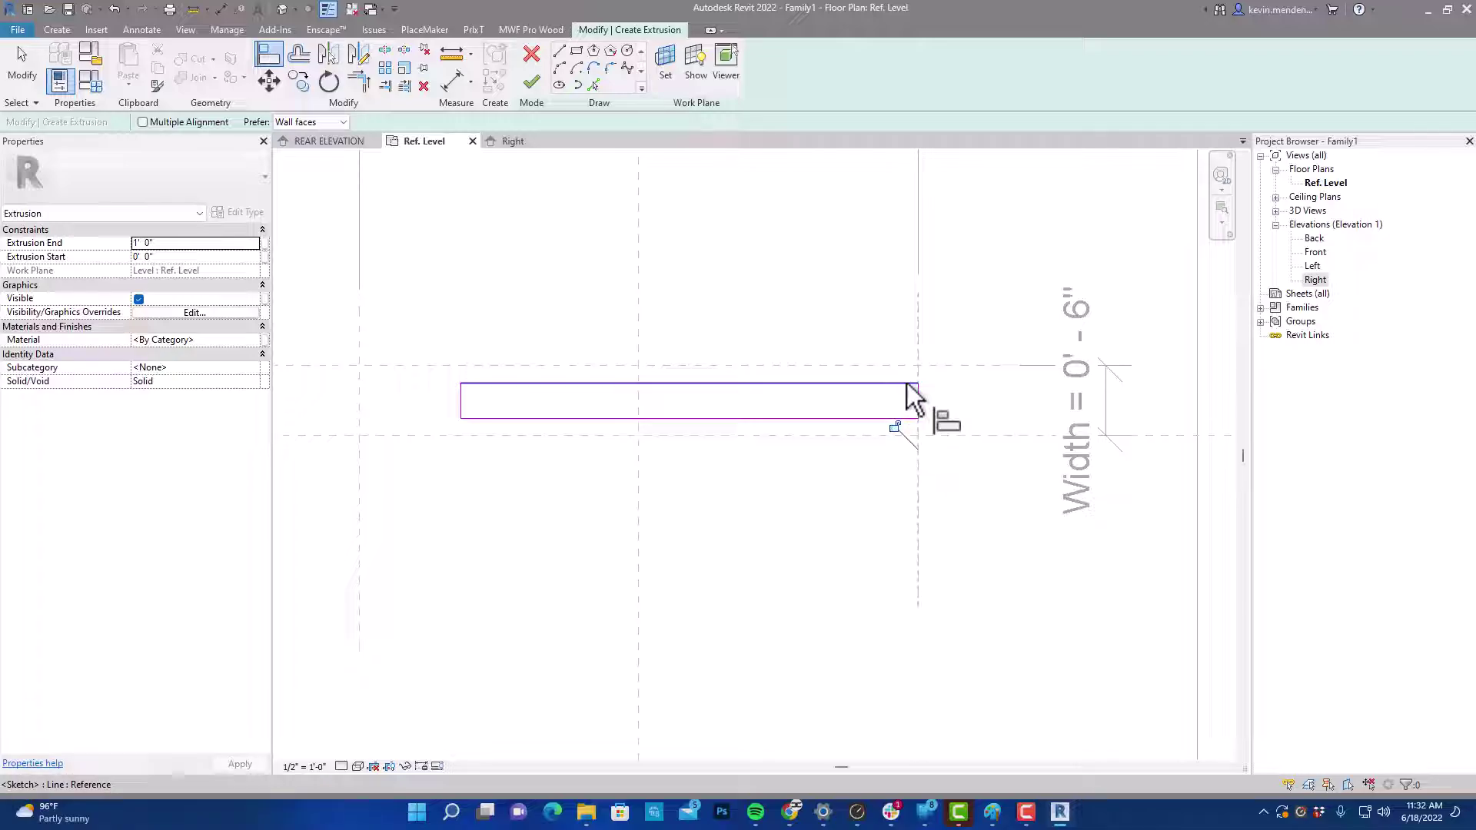
{"action": "left_click", "coordinate": [914, 436]}
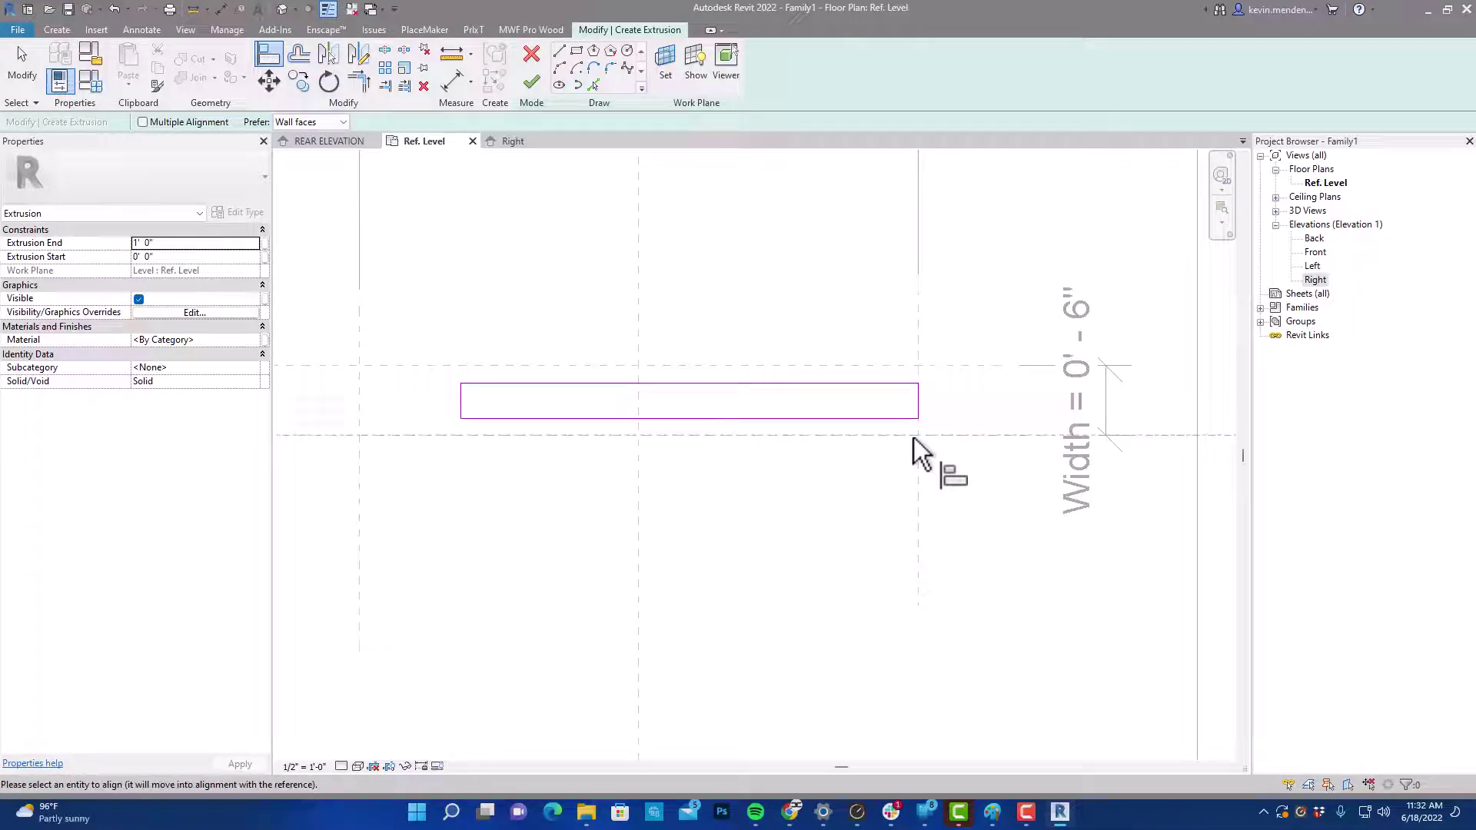
{"action": "left_click", "coordinate": [856, 418]}
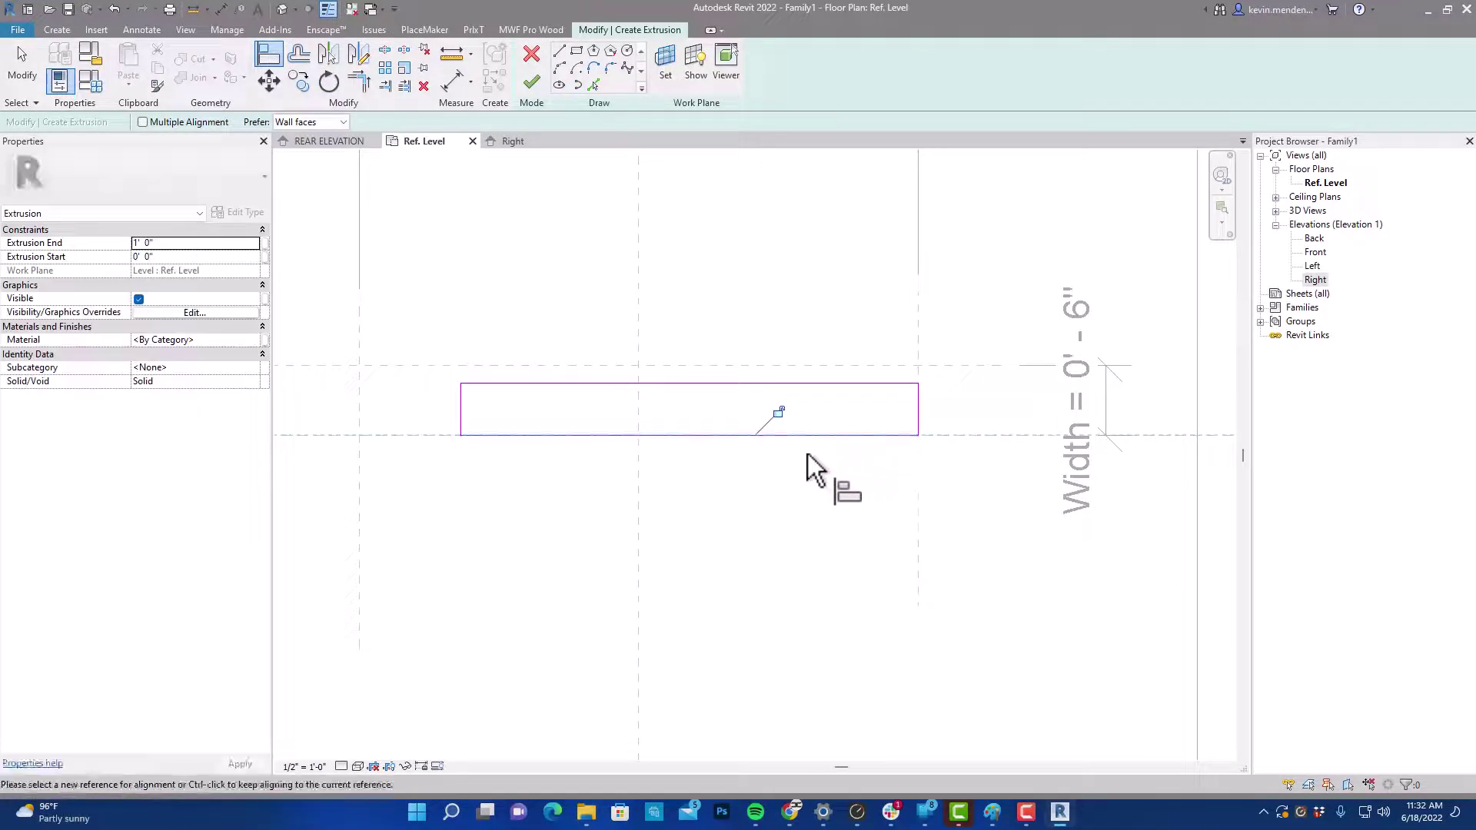
{"action": "left_click", "coordinate": [806, 366]}
{"action": "left_click", "coordinate": [804, 384]}
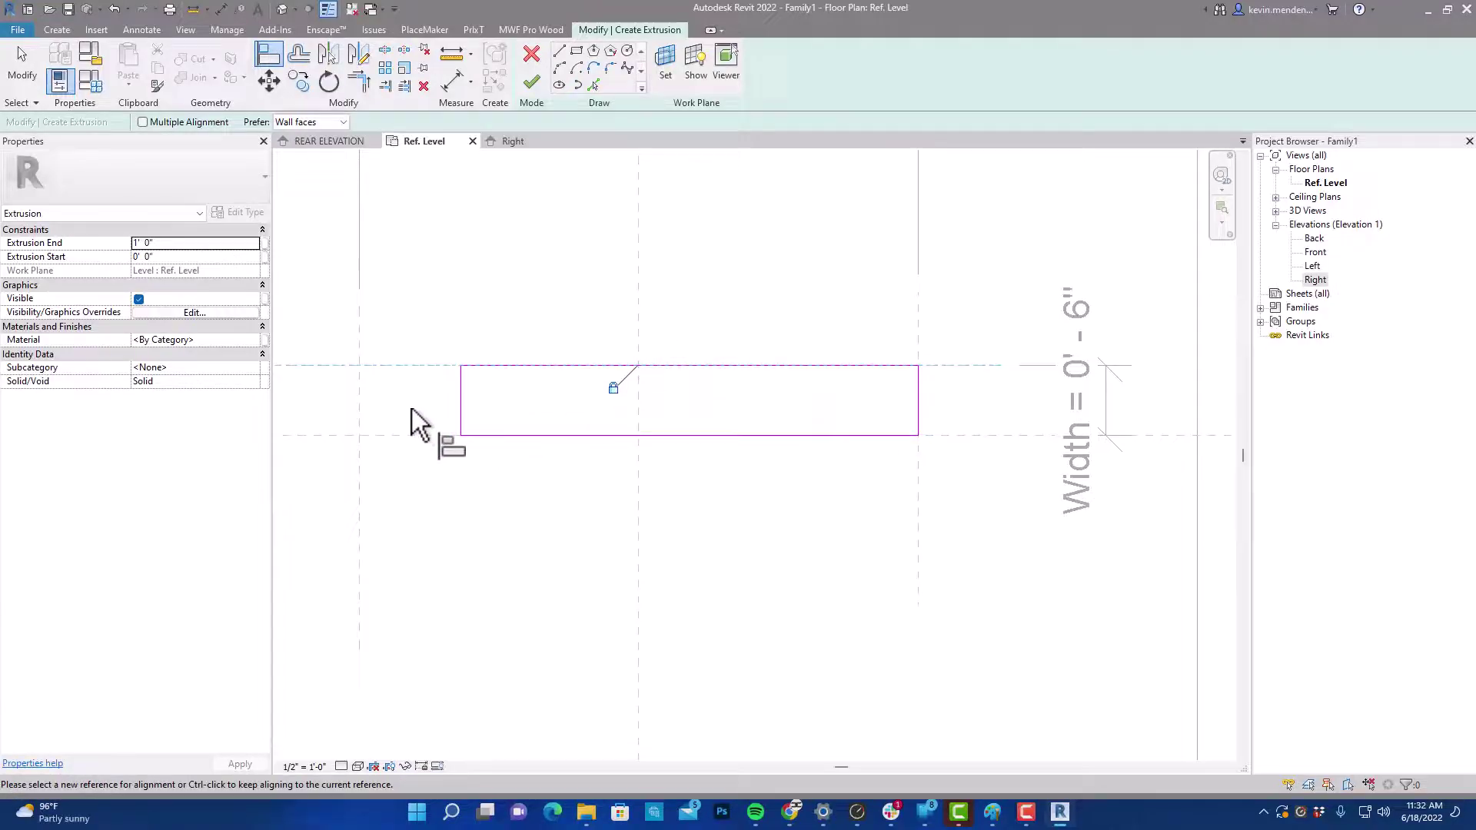
{"action": "left_click", "coordinate": [358, 403]}
{"action": "left_click", "coordinate": [460, 418]}
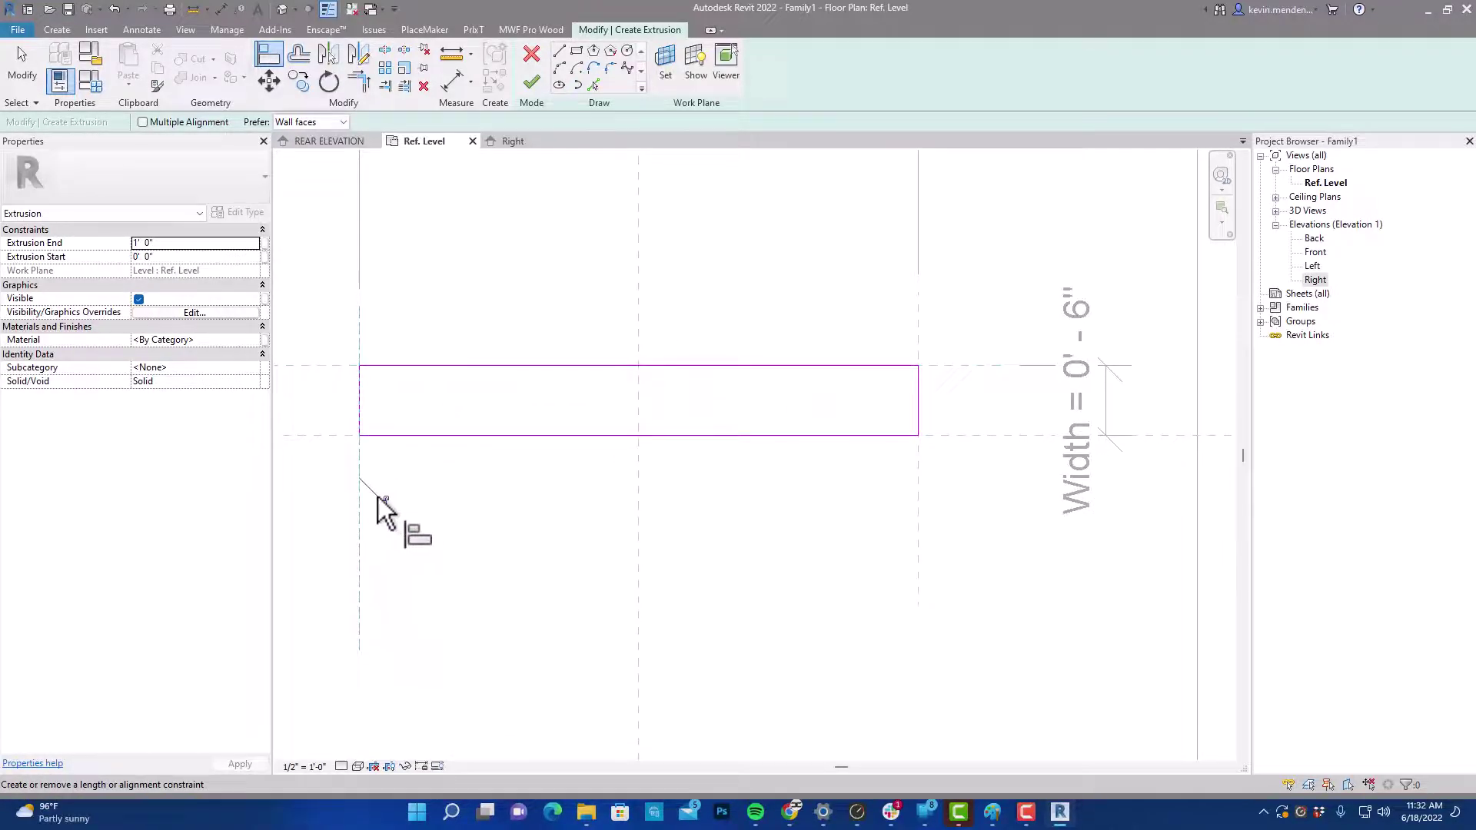
{"action": "left_click", "coordinate": [531, 82]}
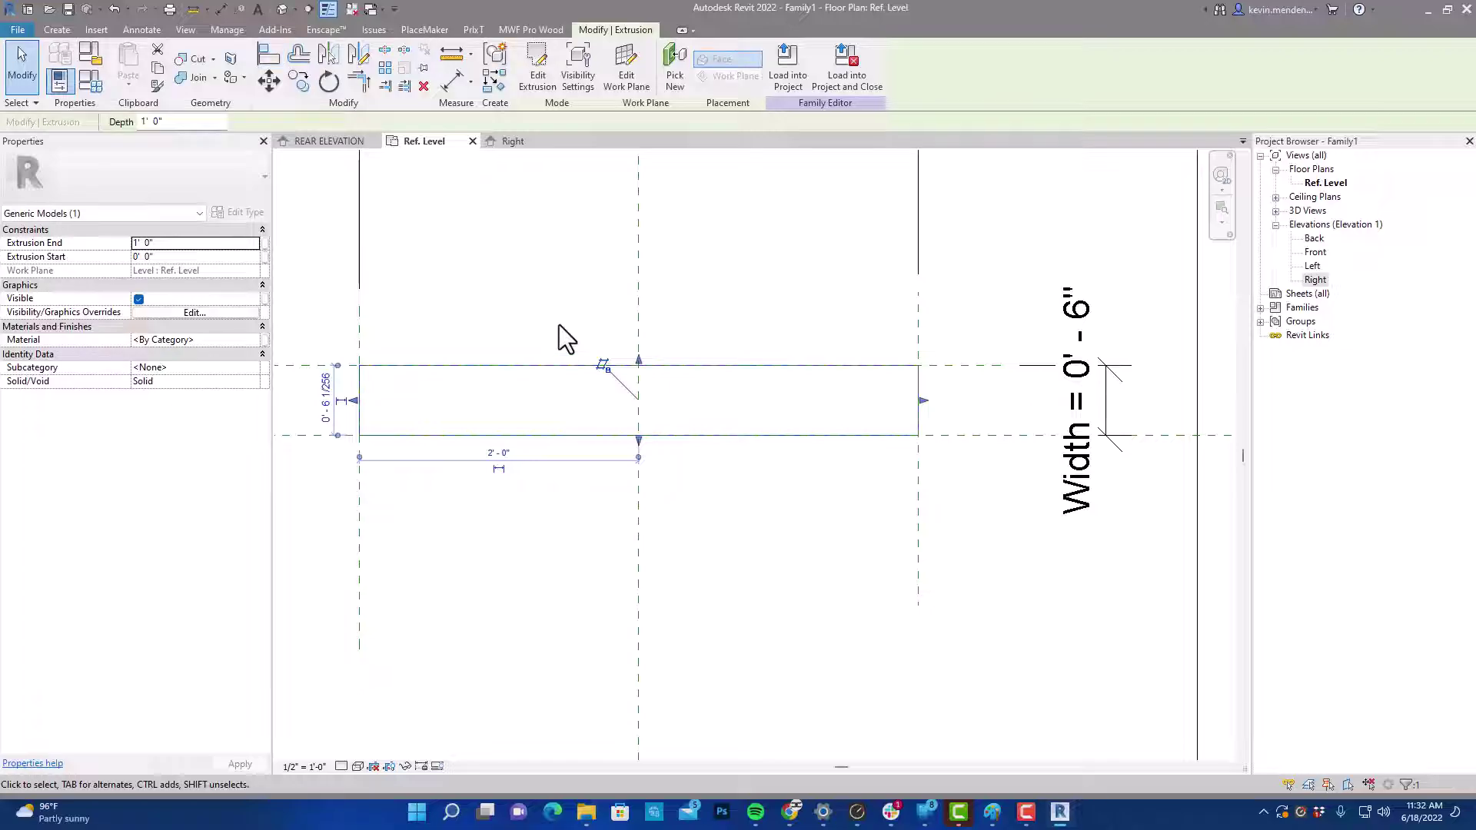
{"action": "left_click", "coordinate": [766, 315]}
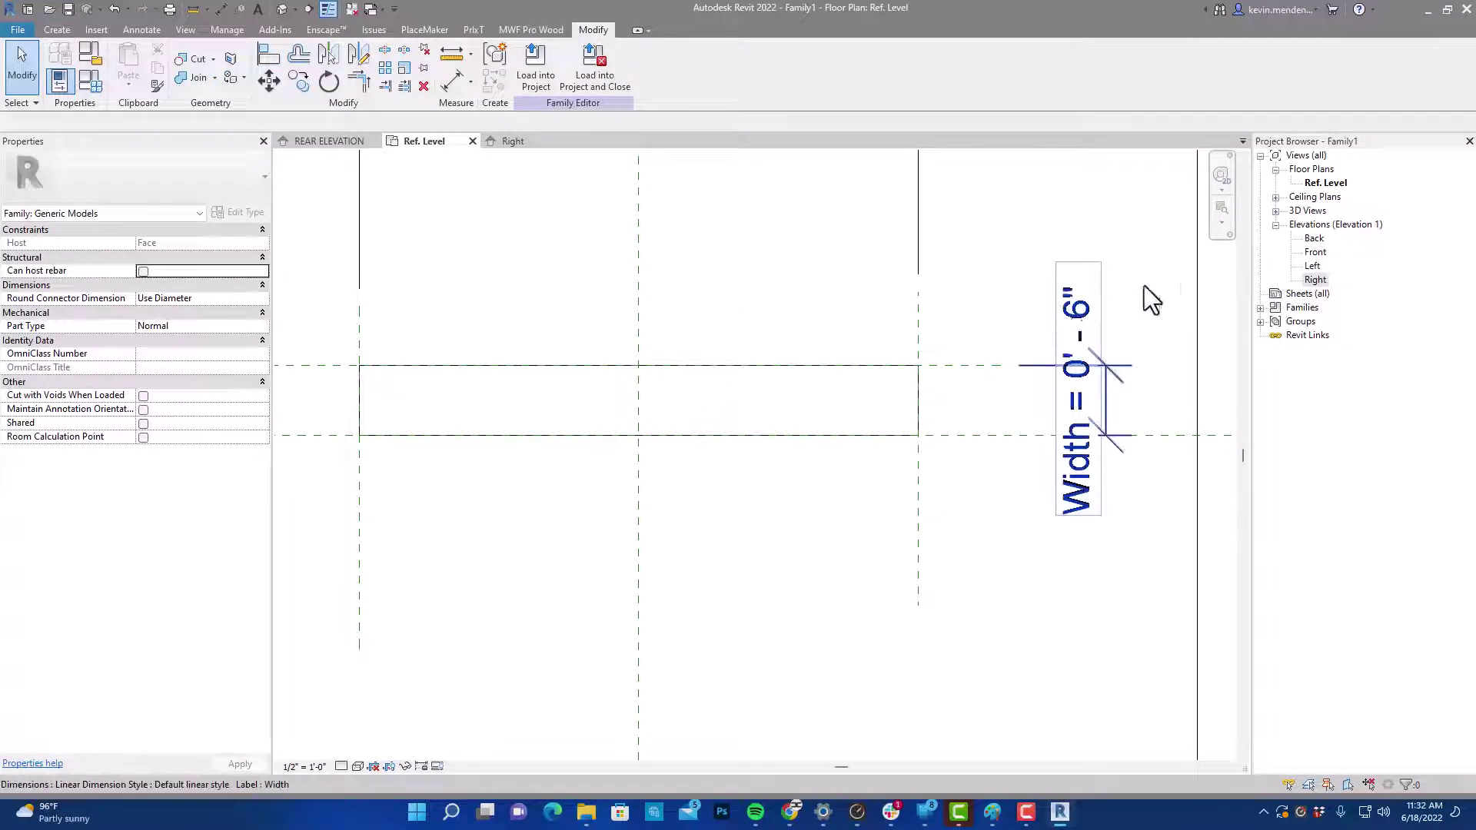
- In the Right elevation, align the extrusion's top edge to the reference plane that defines the Thickness
{"action": "double_click", "coordinate": [1318, 280]}
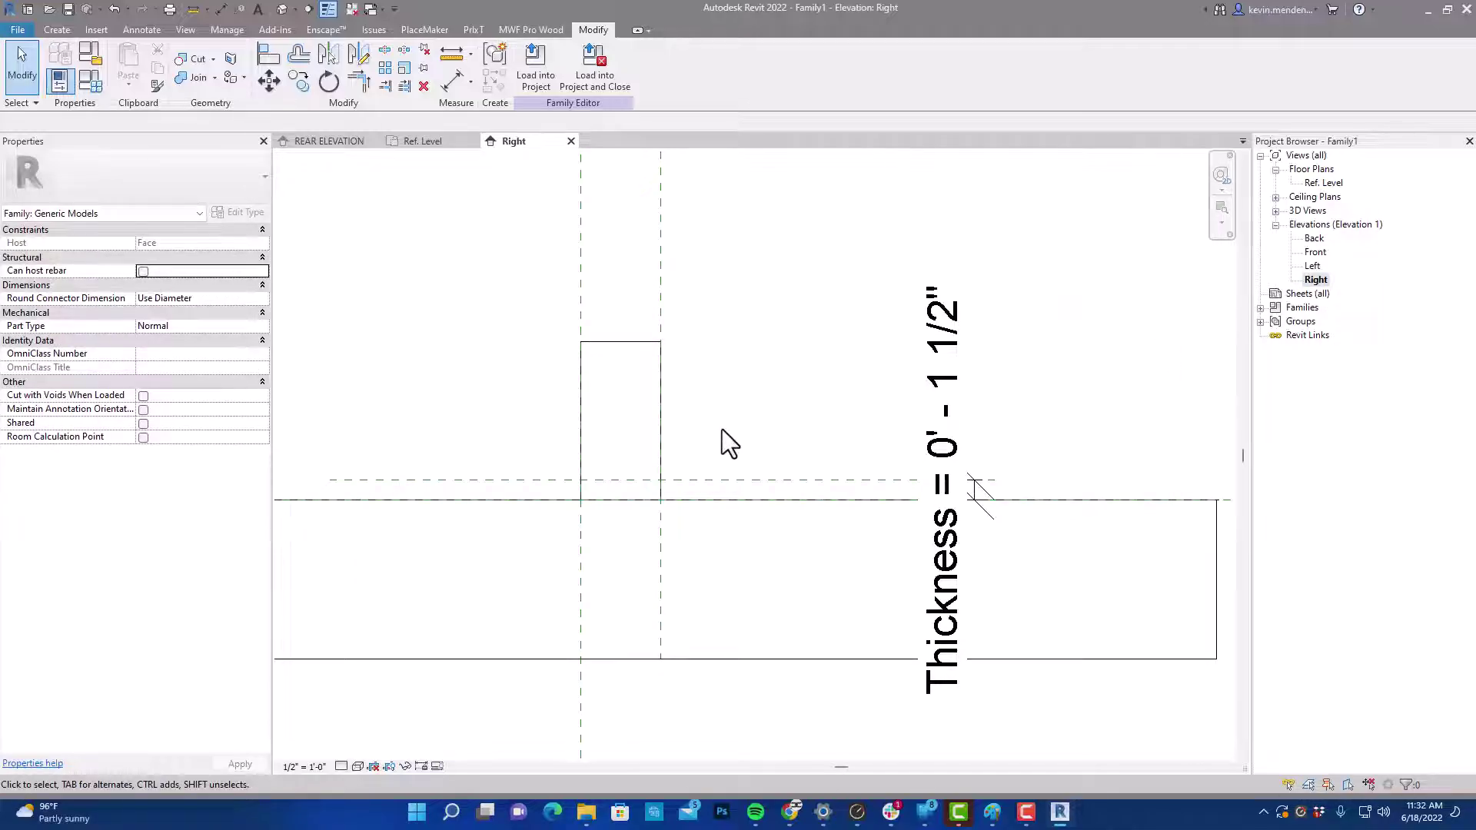
{"action": "middle_click_drag", "start_coordinate": [722, 429], "coordinate": [642, 324]}
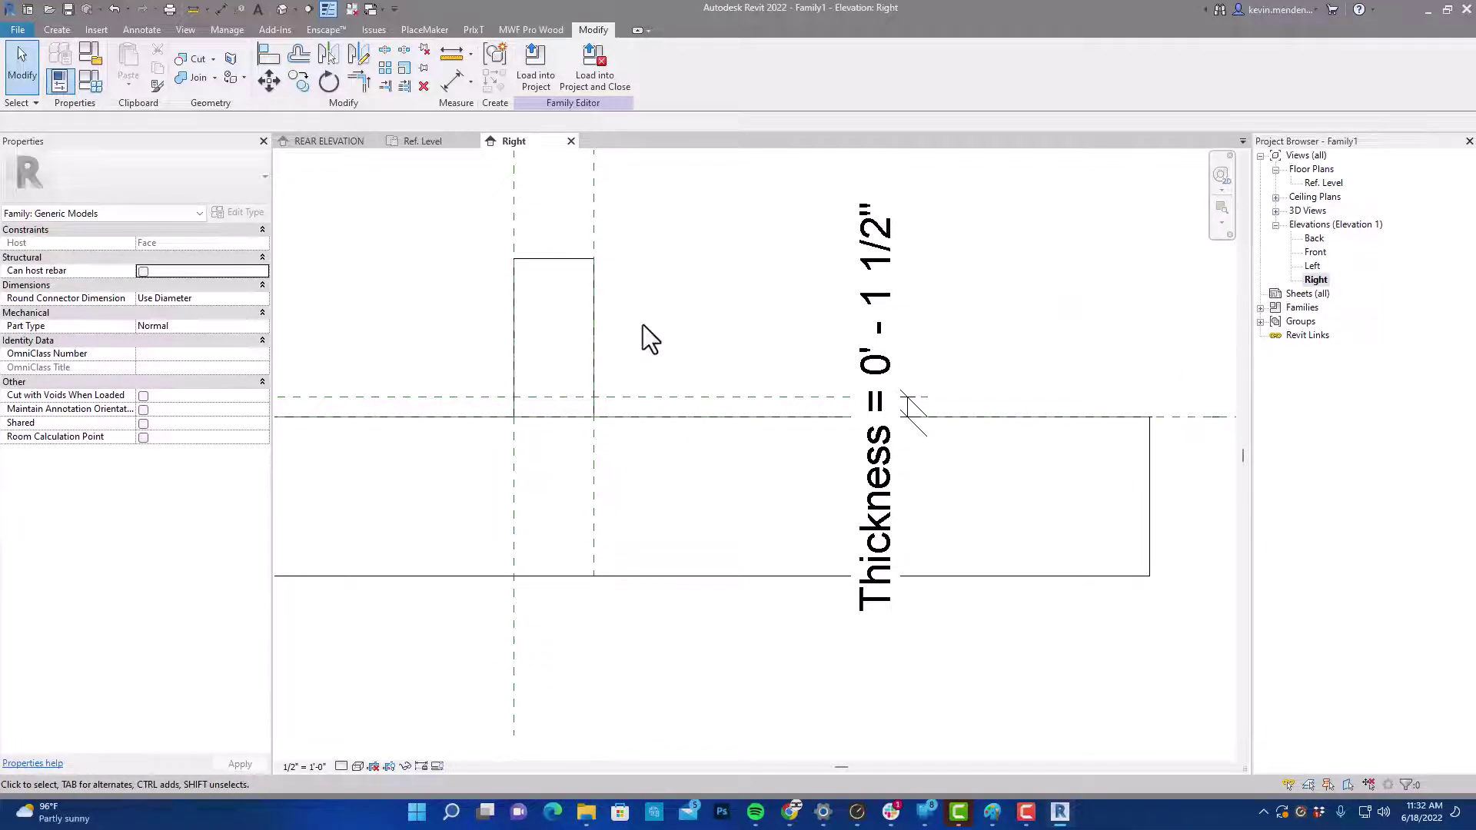
{"action": "key", "text": "a"}
{"action": "key", "text": "l"}
{"action": "left_click", "coordinate": [663, 398]}
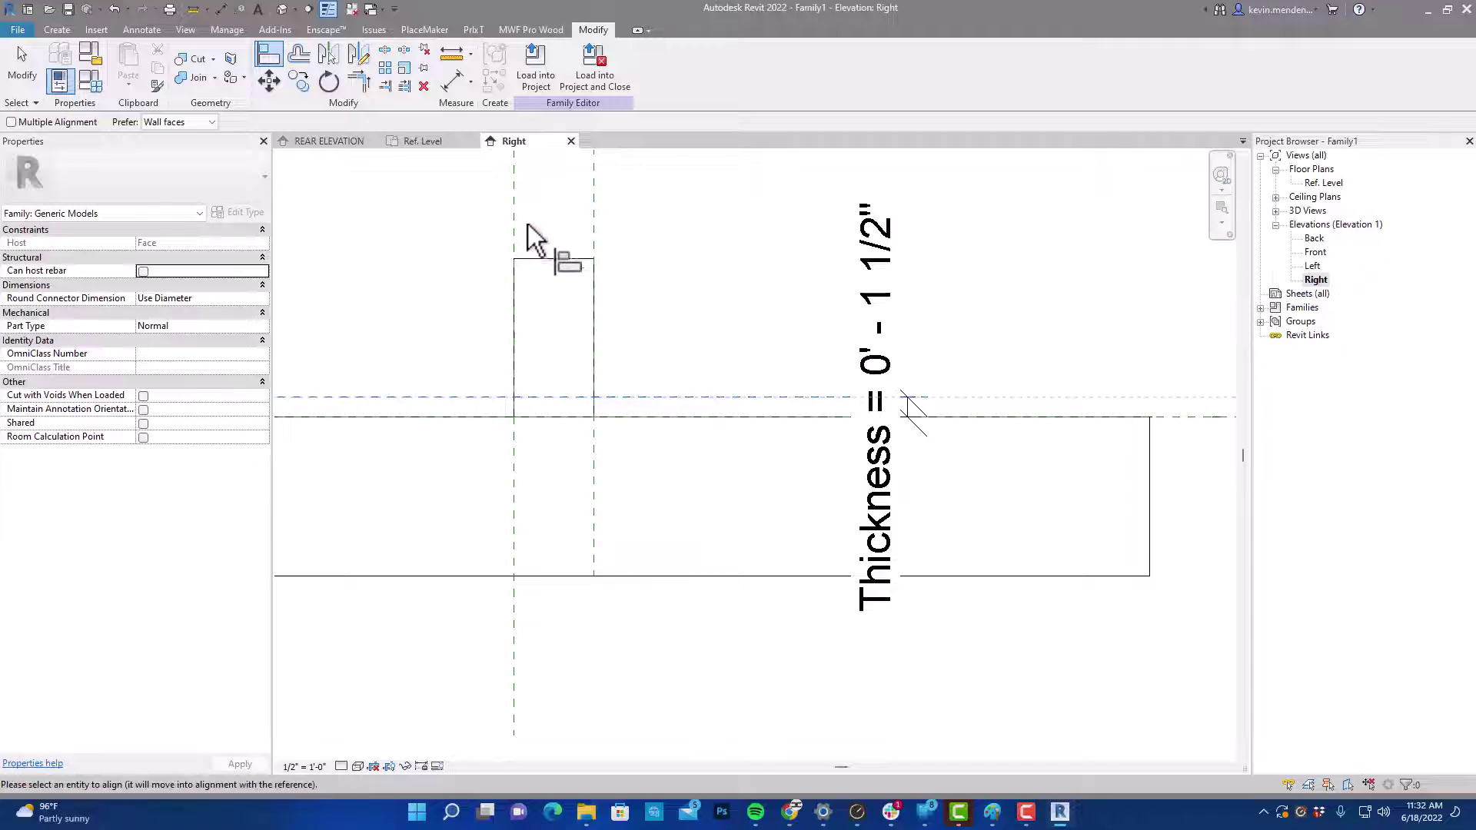
{"action": "left_click", "coordinate": [556, 262]}
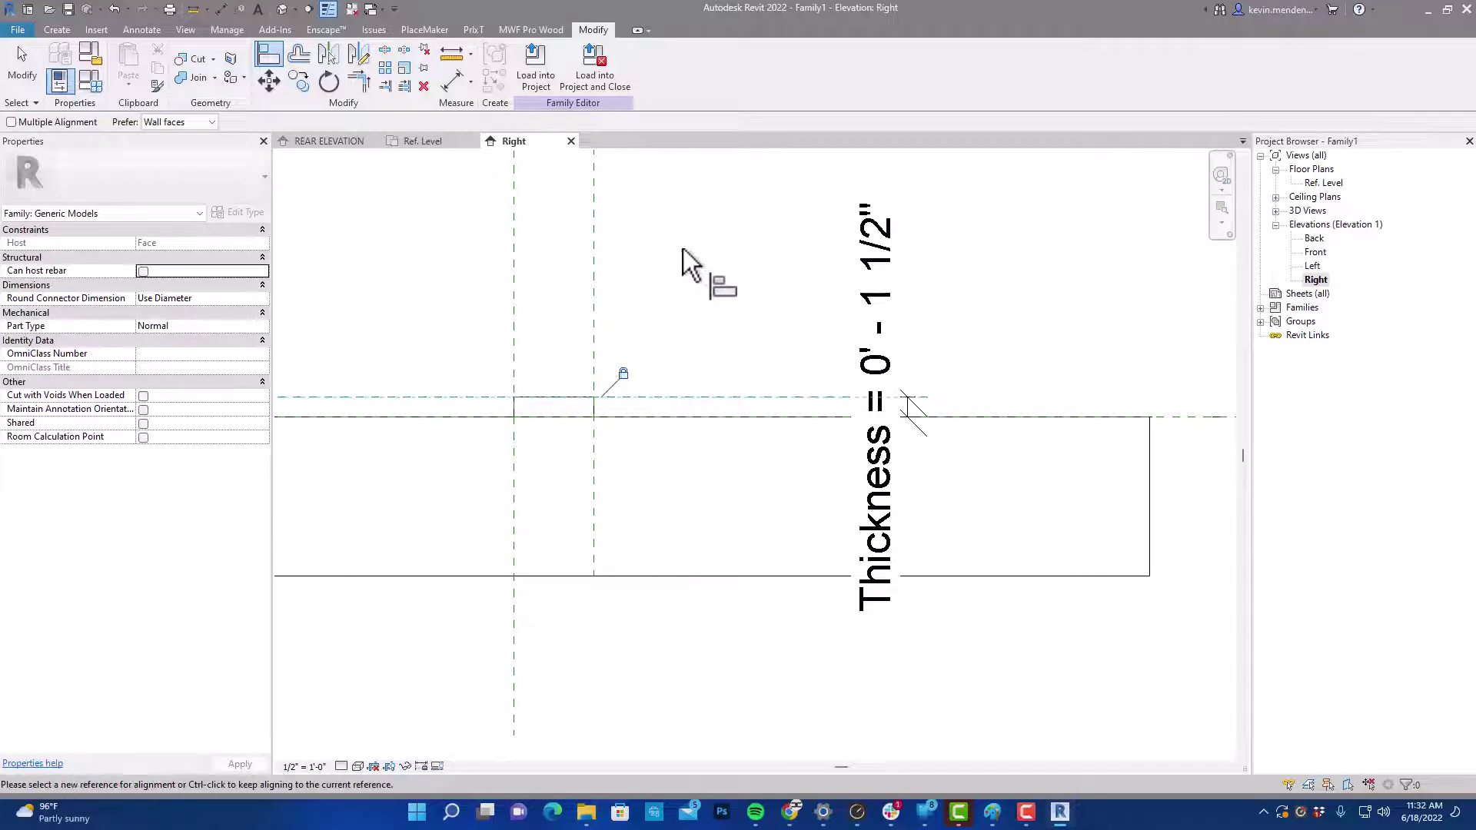
{"action": "key", "text": "Escape"}
{"action": "key", "text": "Escape"}
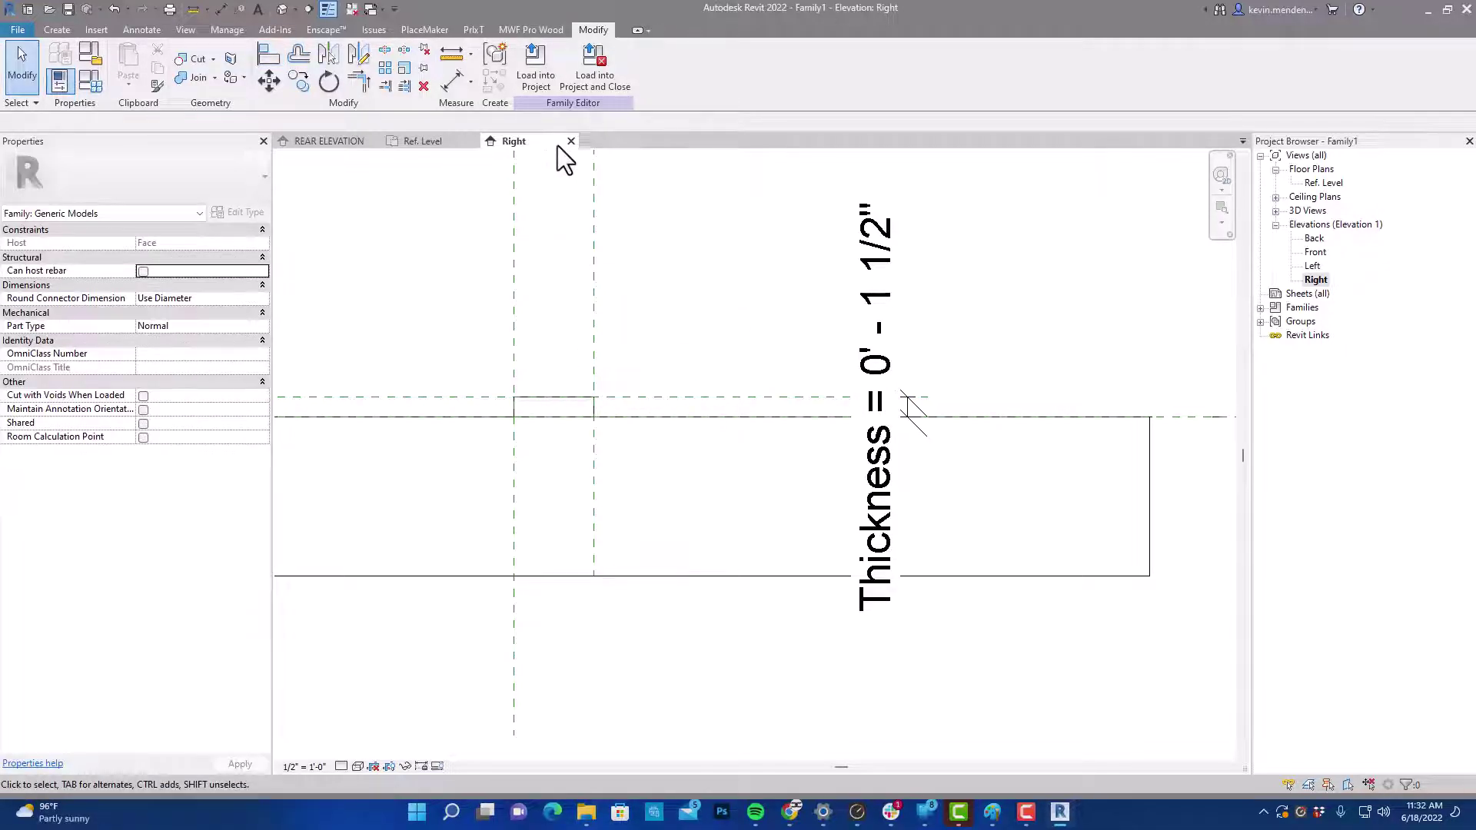
- In the Ref. Level plan, associate the extrusion's material with a new type parameter named Material
{"action": "left_click", "coordinate": [431, 141]}
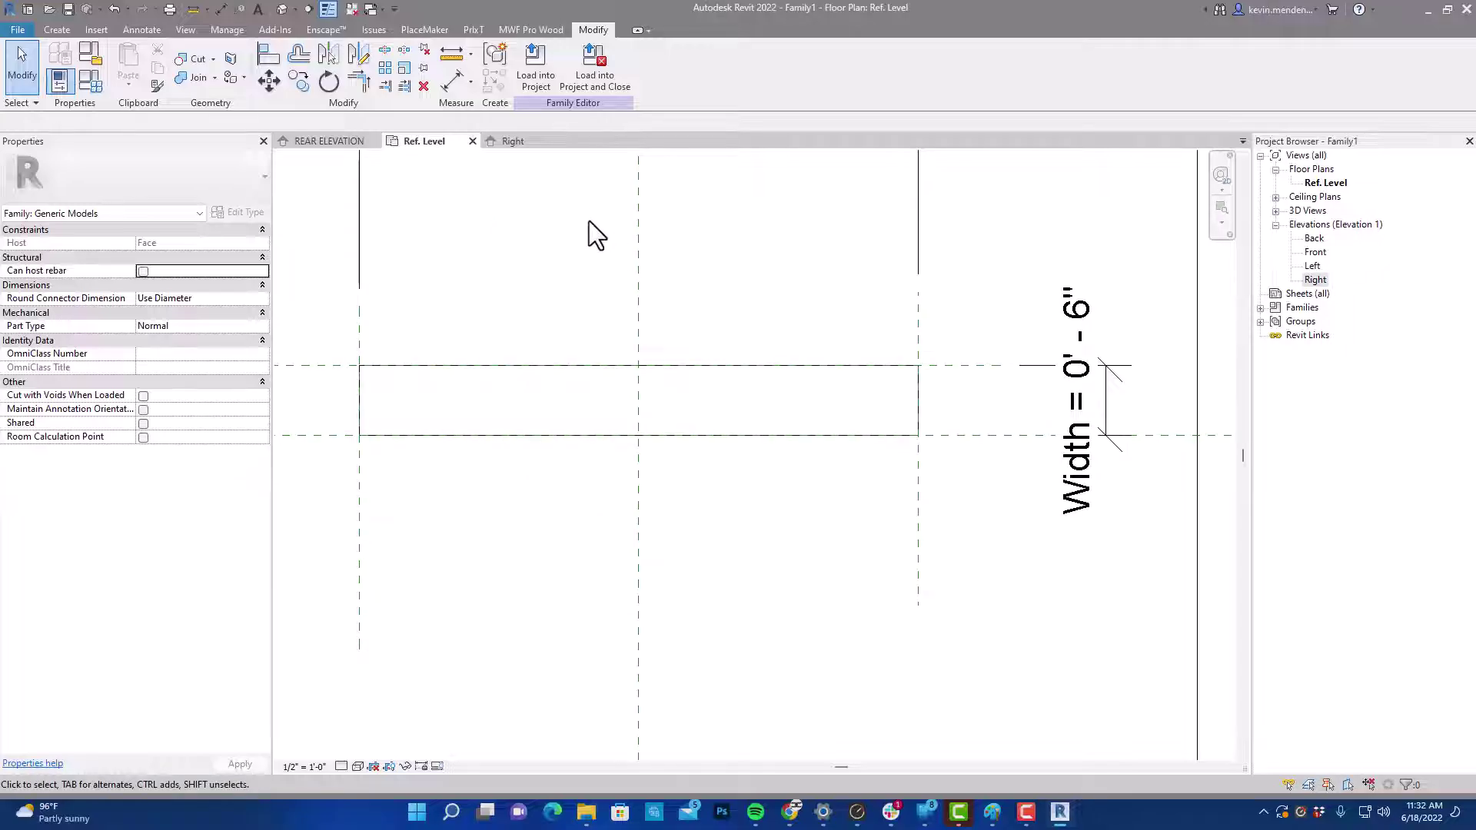
{"action": "middle_click_drag", "start_coordinate": [550, 278], "coordinate": [533, 358]}
{"action": "left_click", "coordinate": [515, 445]}
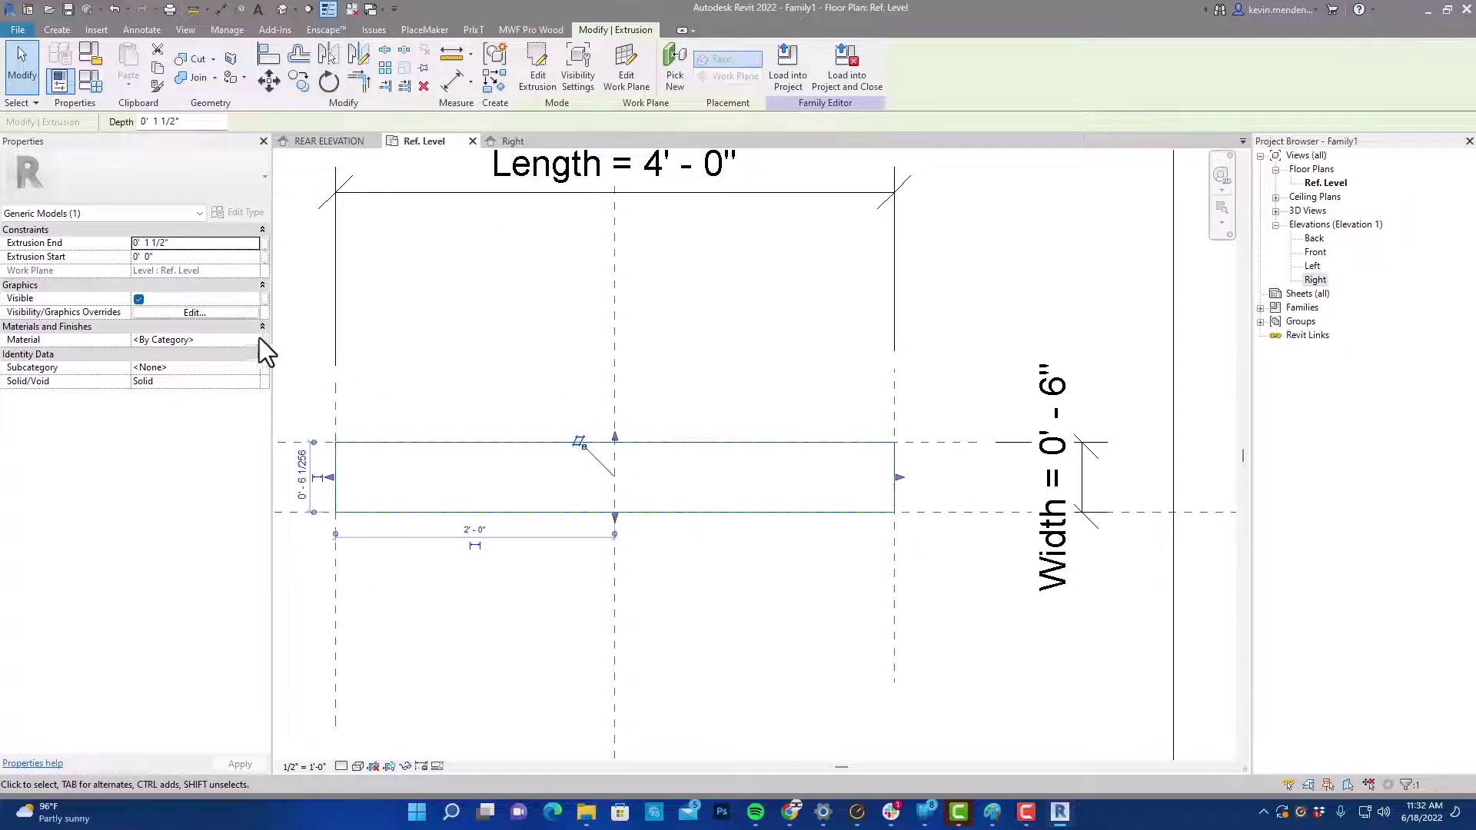
{"action": "left_click", "coordinate": [264, 339]}
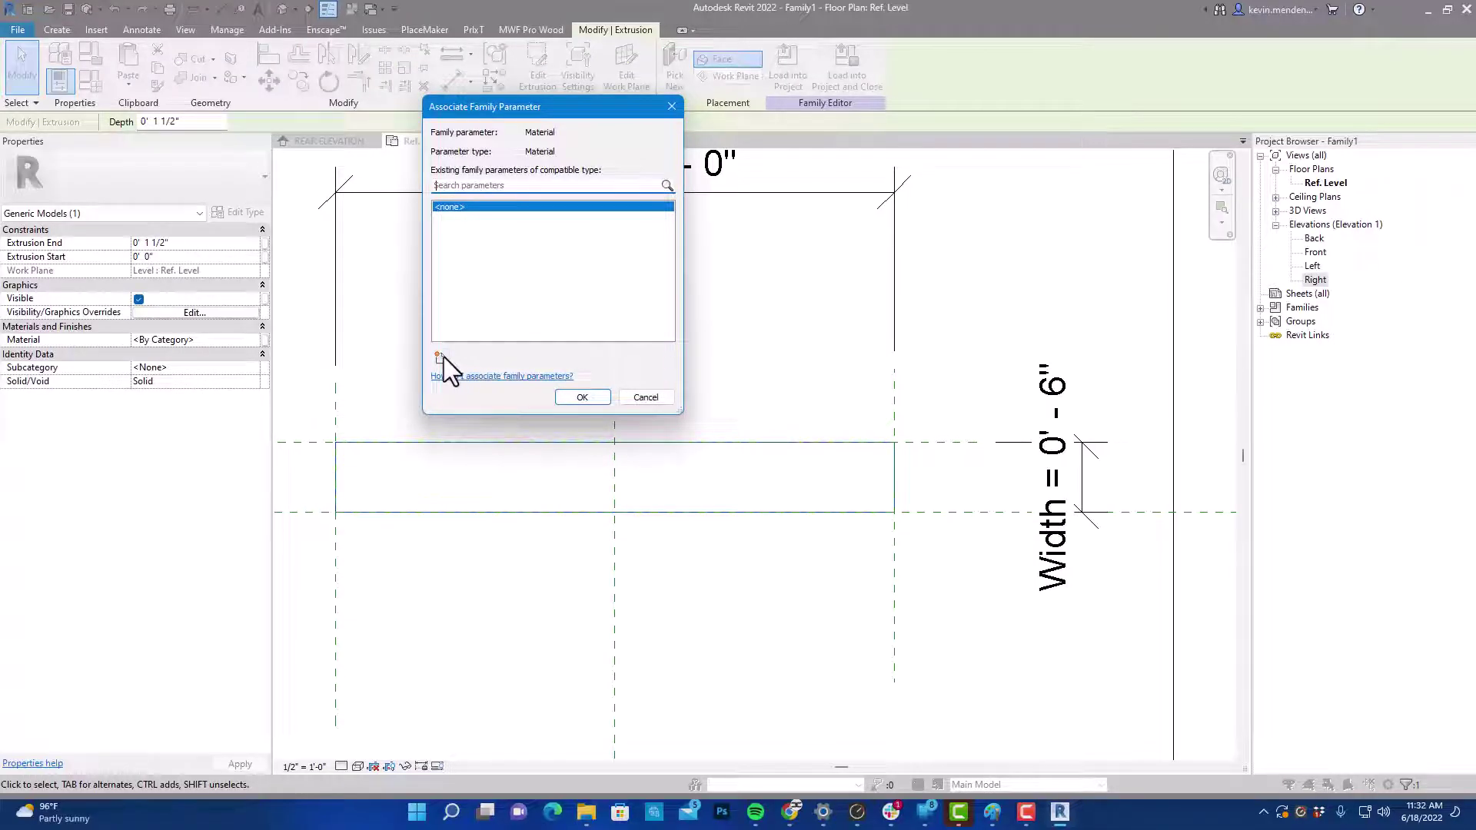
{"action": "left_click", "coordinate": [441, 357]}
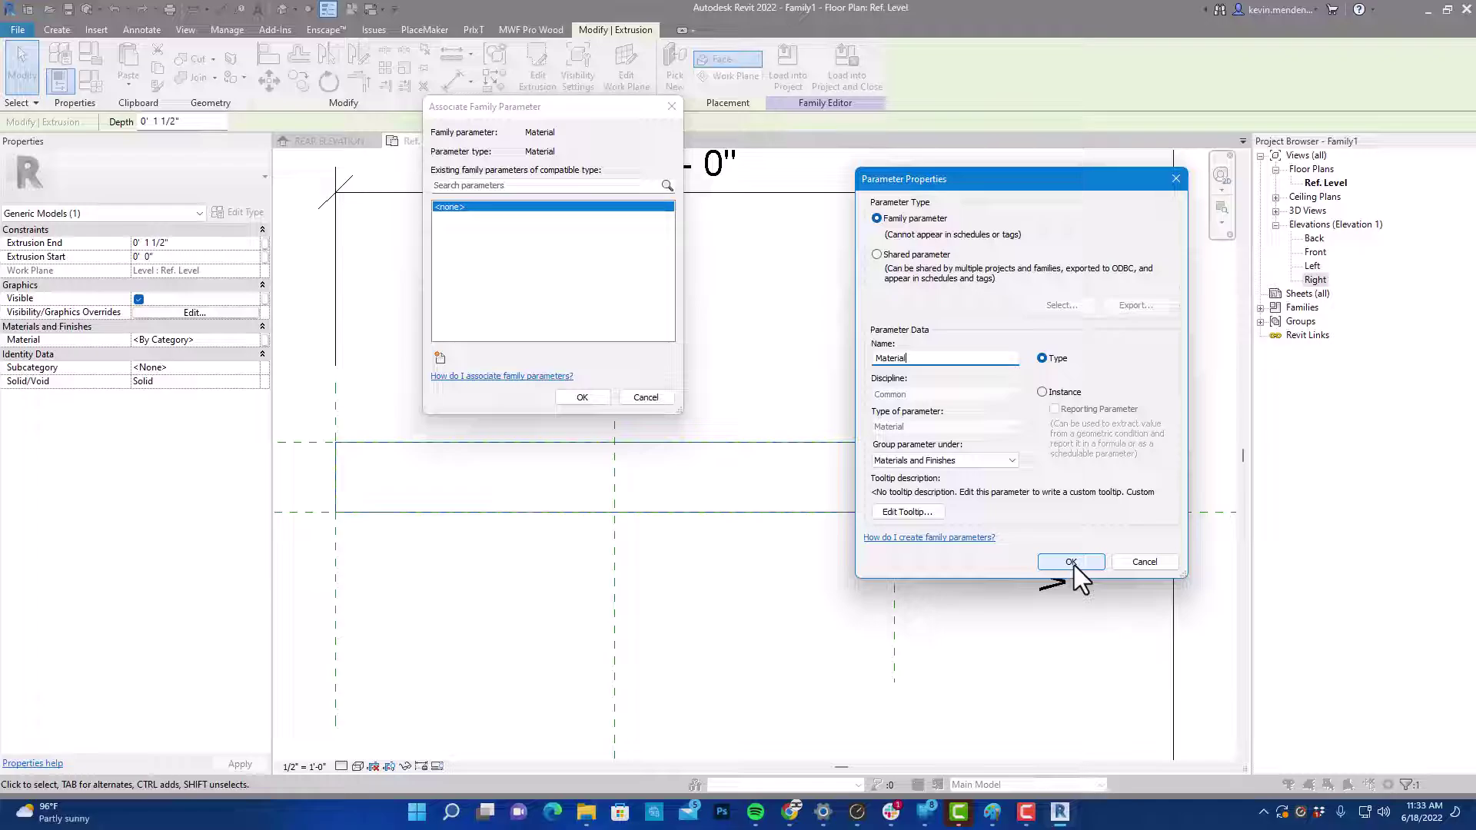
{"action": "left_click", "coordinate": [1072, 563]}
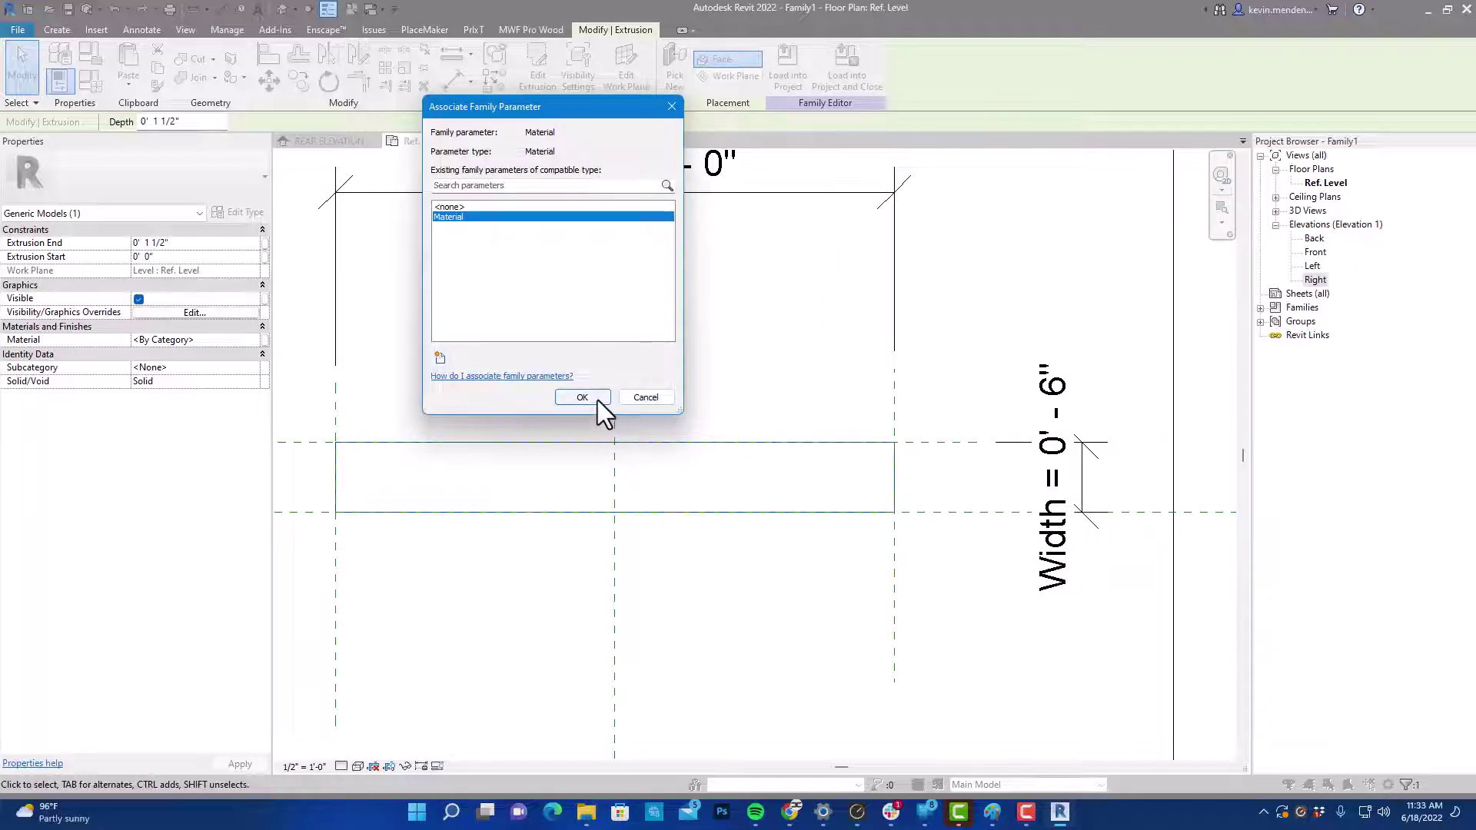
{"action": "left_click", "coordinate": [597, 399]}
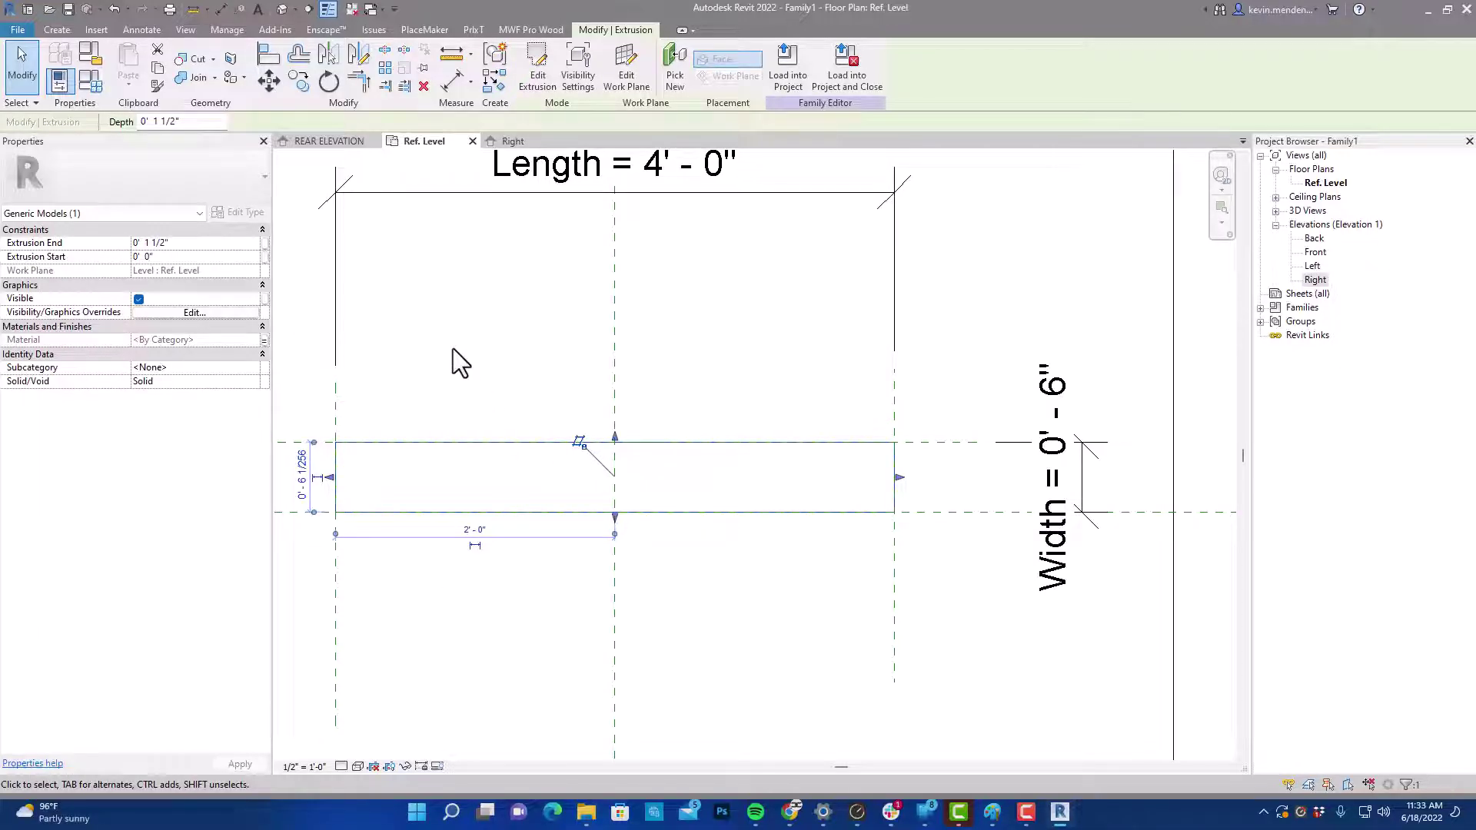
{"action": "left_click", "coordinate": [354, 296]}
- Change the family category to Casework
{"action": "left_click", "coordinate": [18, 30]}
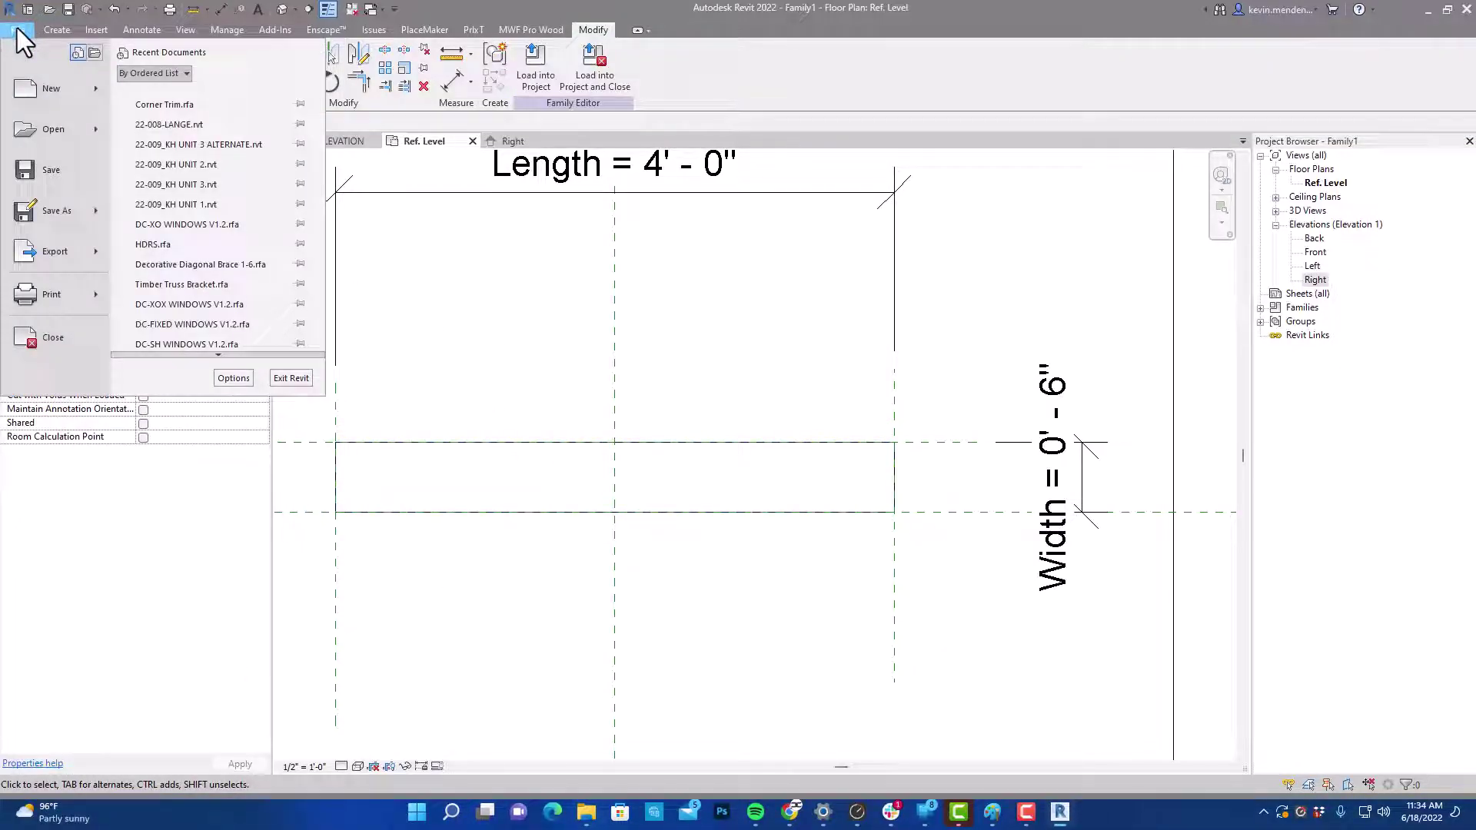
{"action": "left_click", "coordinate": [430, 297]}
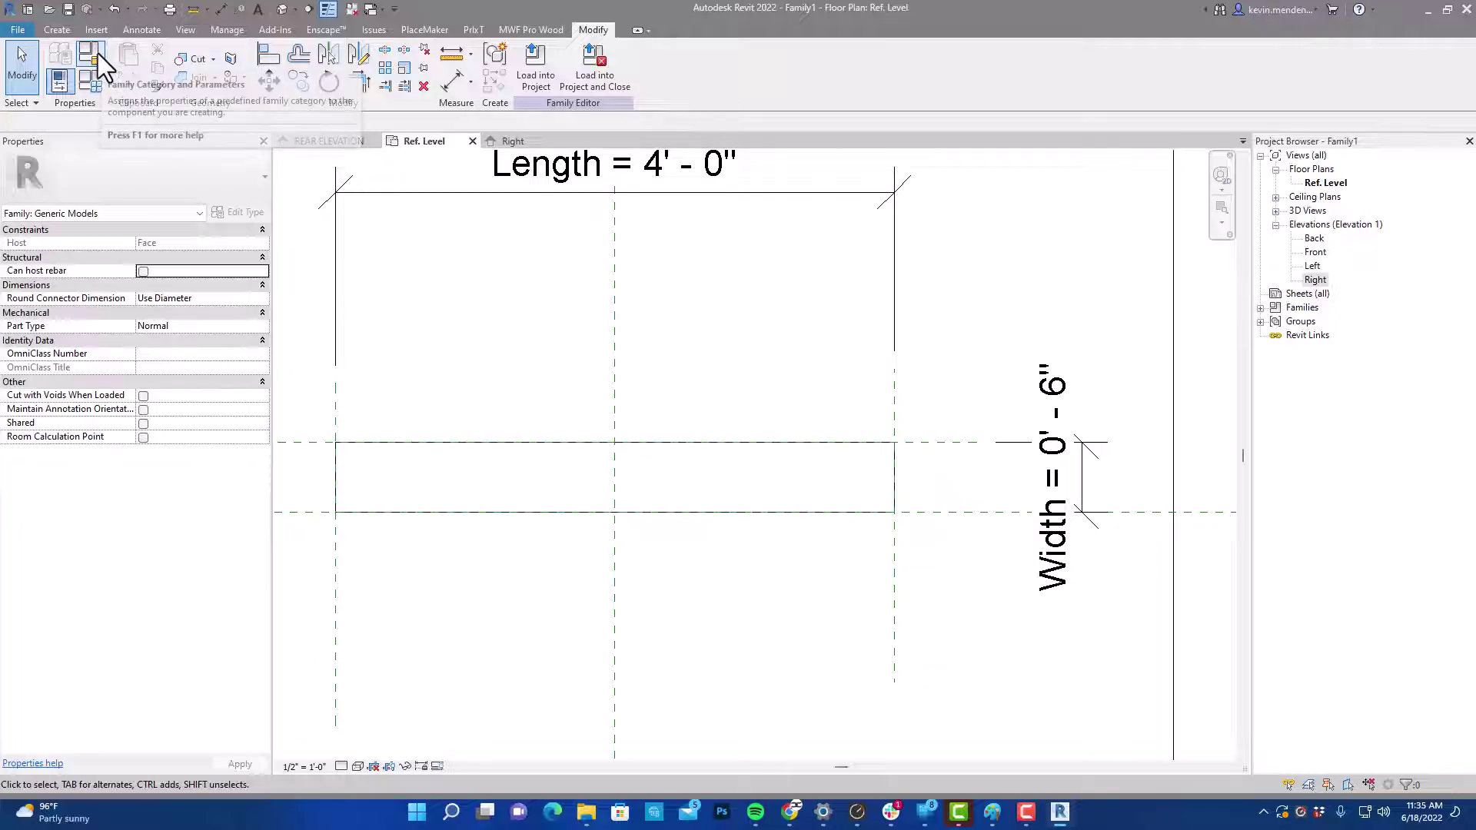
{"action": "left_click", "coordinate": [89, 50]}
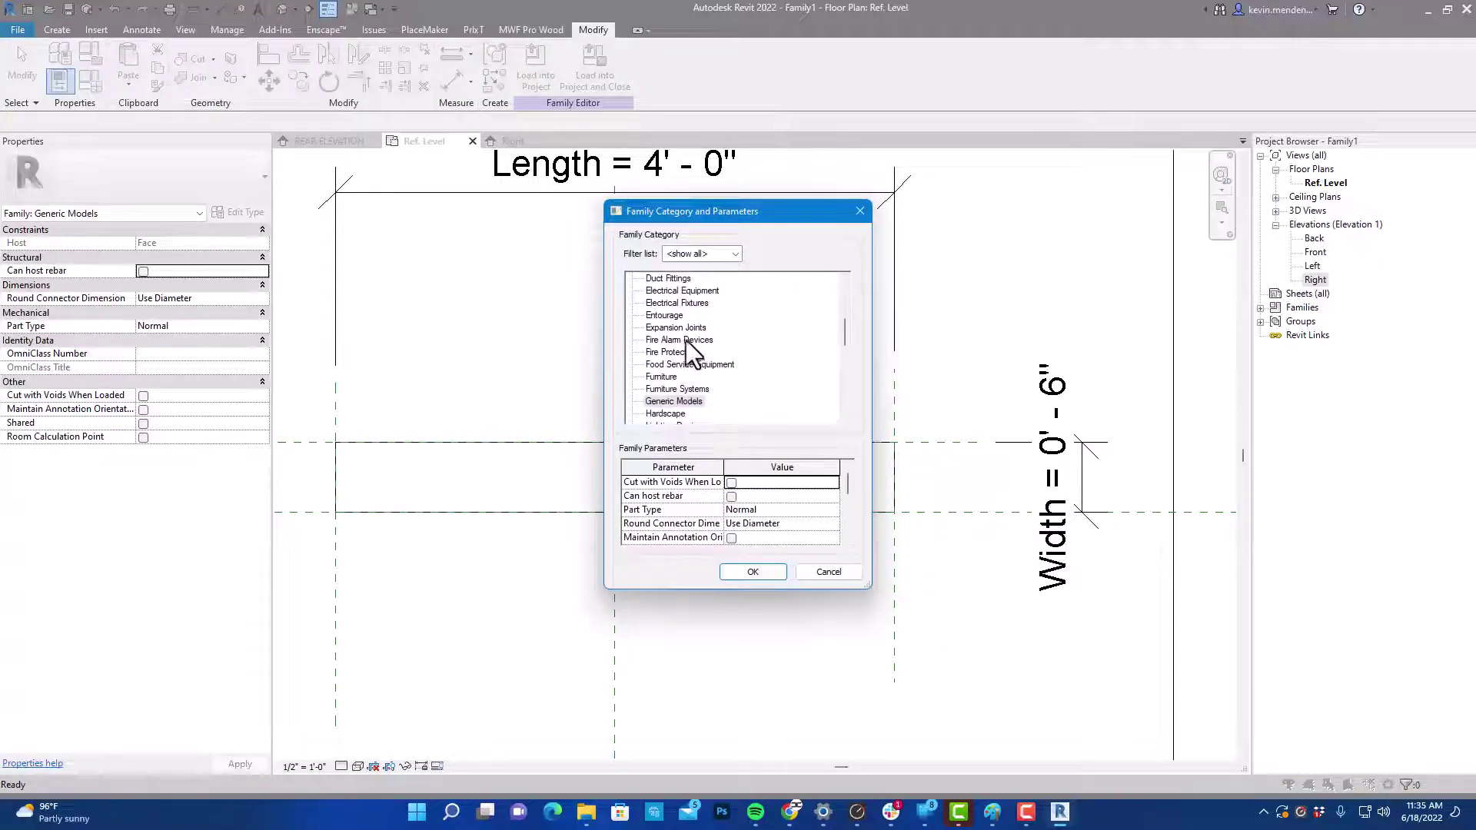
{"action": "scroll", "coordinate": [686, 340], "scroll_direction": "up", "scroll_amount": 4}
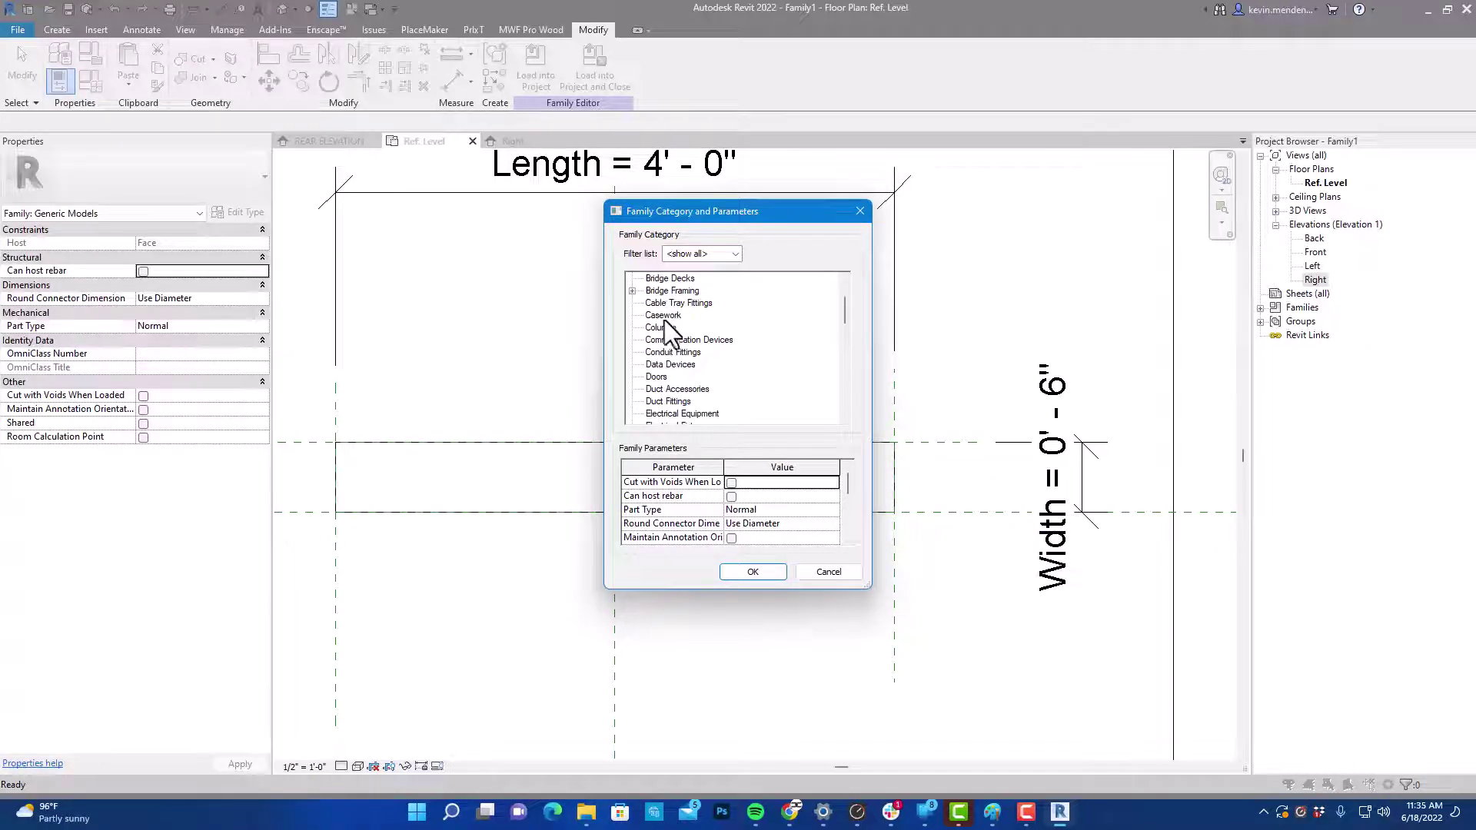
{"action": "left_click", "coordinate": [663, 316]}
{"action": "left_click", "coordinate": [753, 572]}
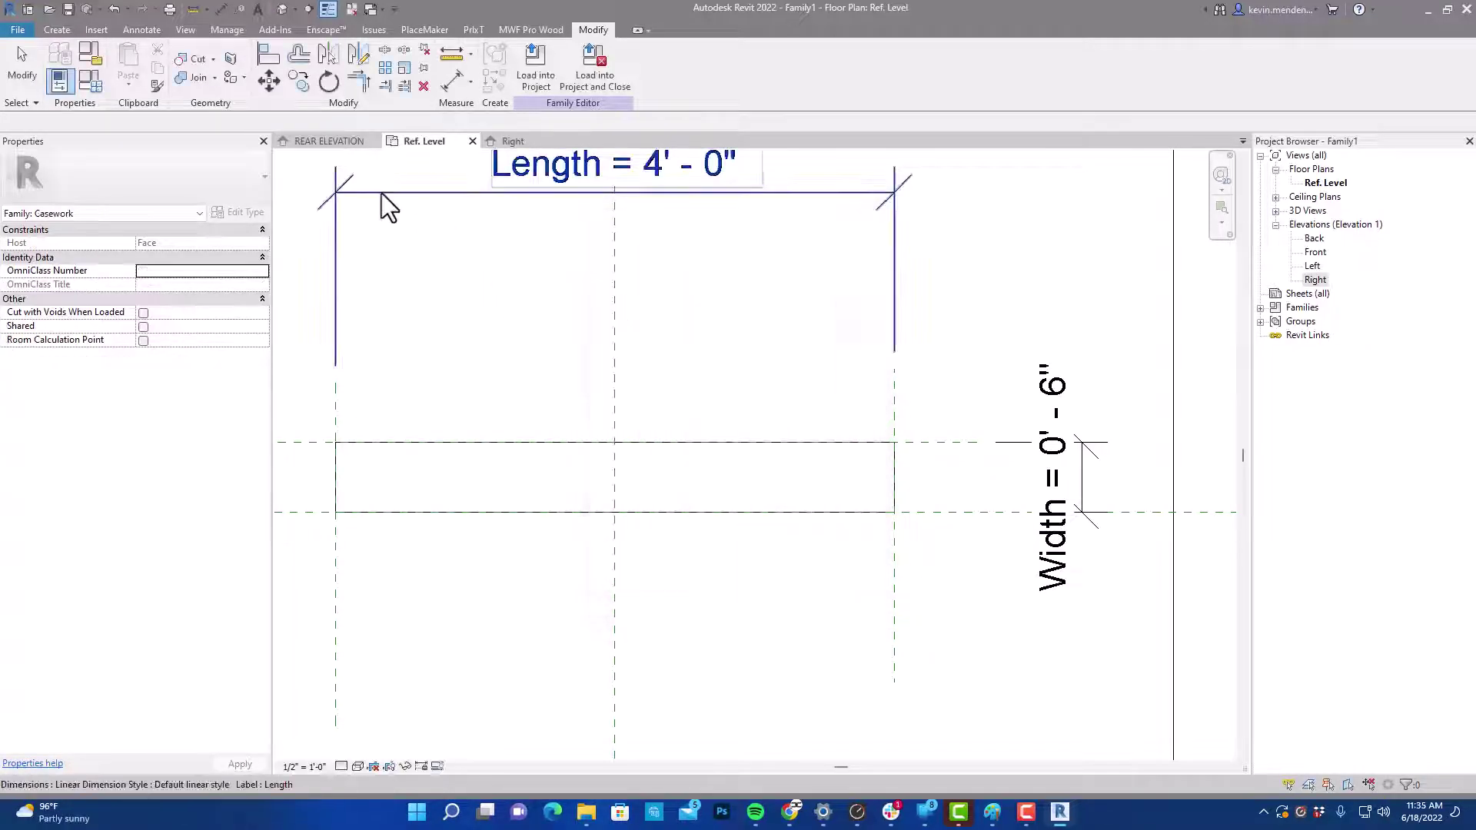
- Save the family as Face Based Trim in the temp folder under Downloads
{"action": "left_click", "coordinate": [17, 34]}
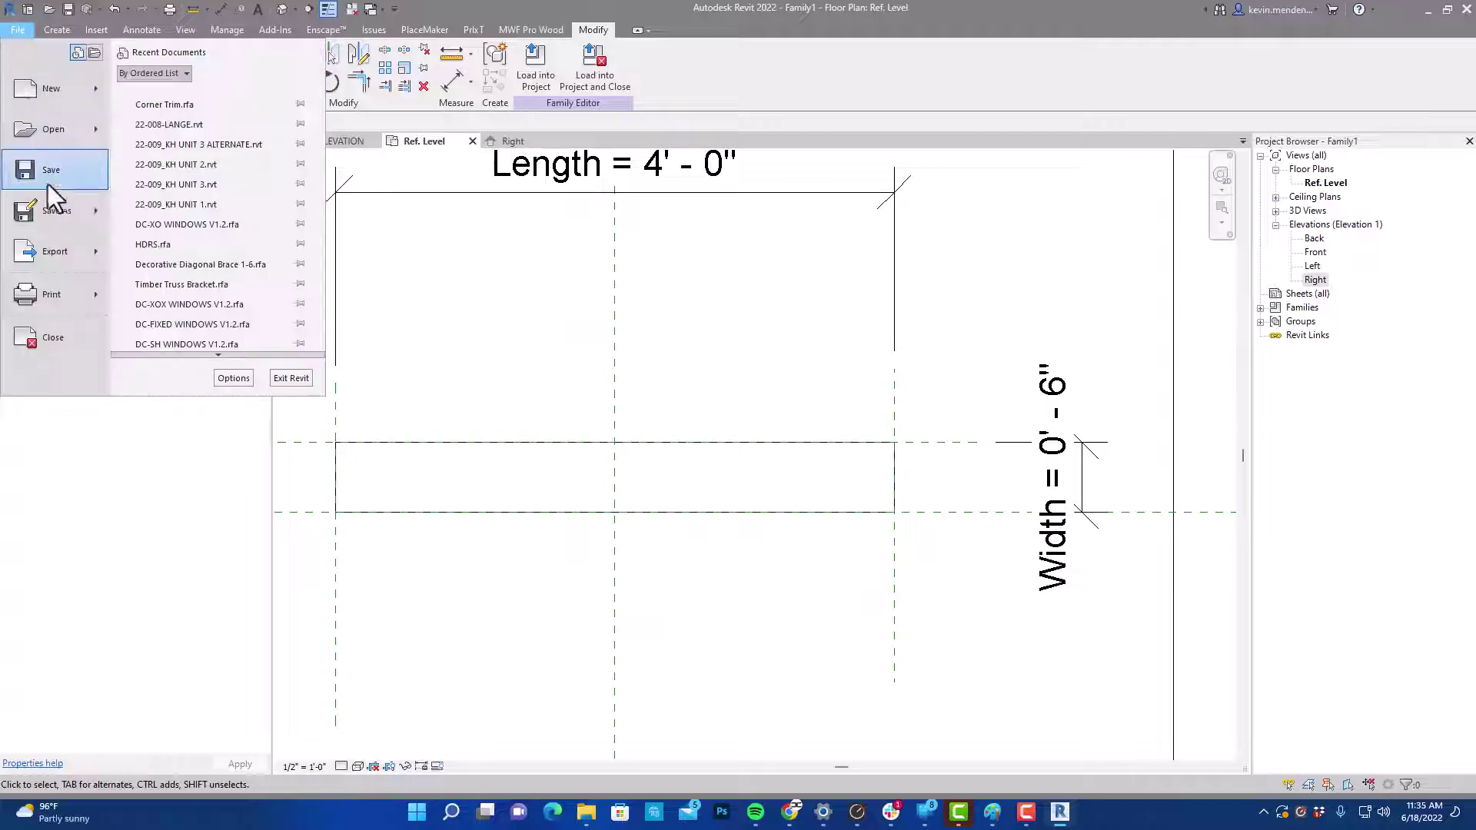
{"action": "left_click", "coordinate": [61, 215]}
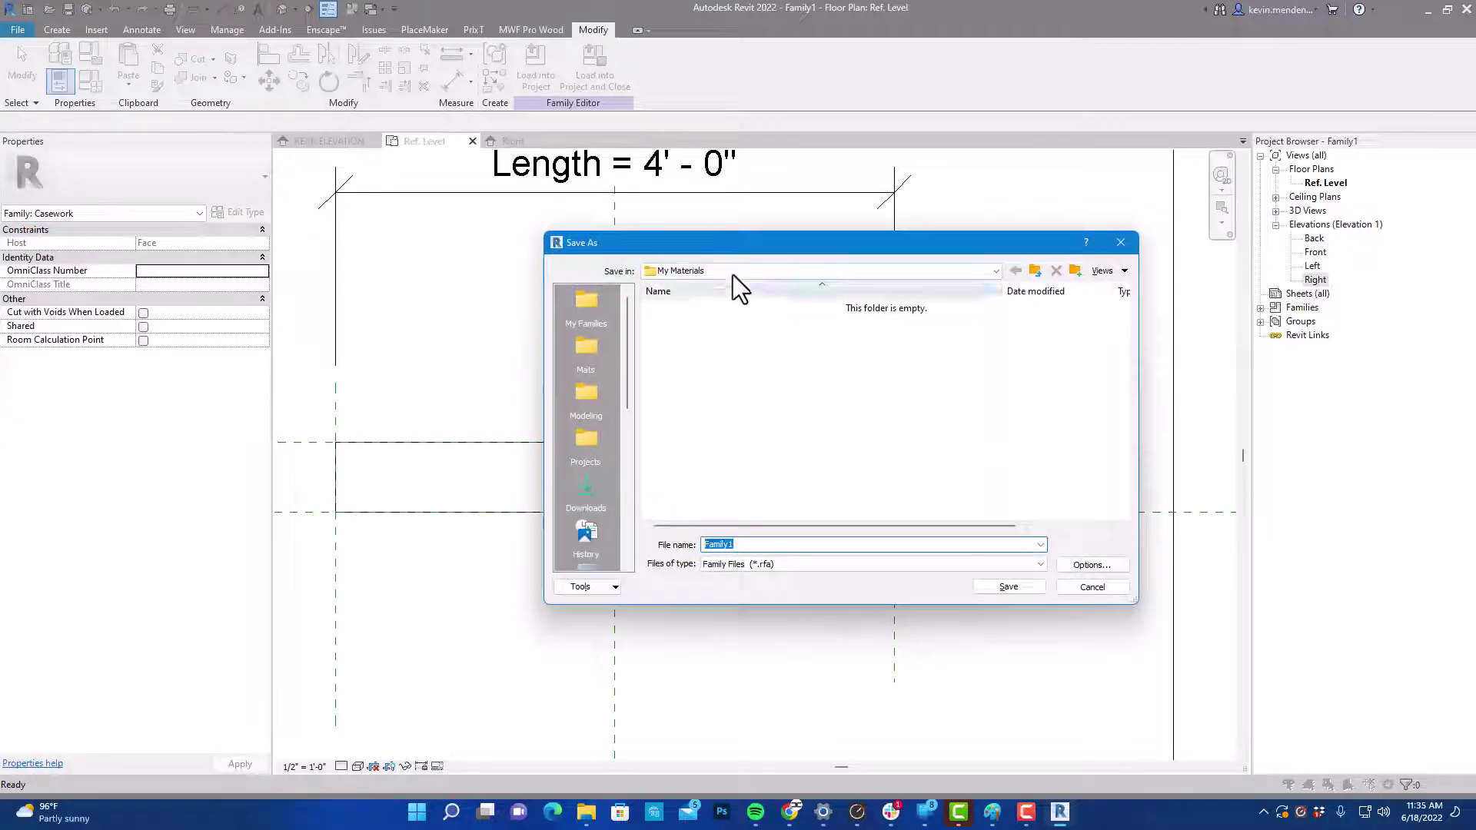
{"action": "left_click", "coordinate": [731, 273]}
{"action": "left_click", "coordinate": [701, 298]}
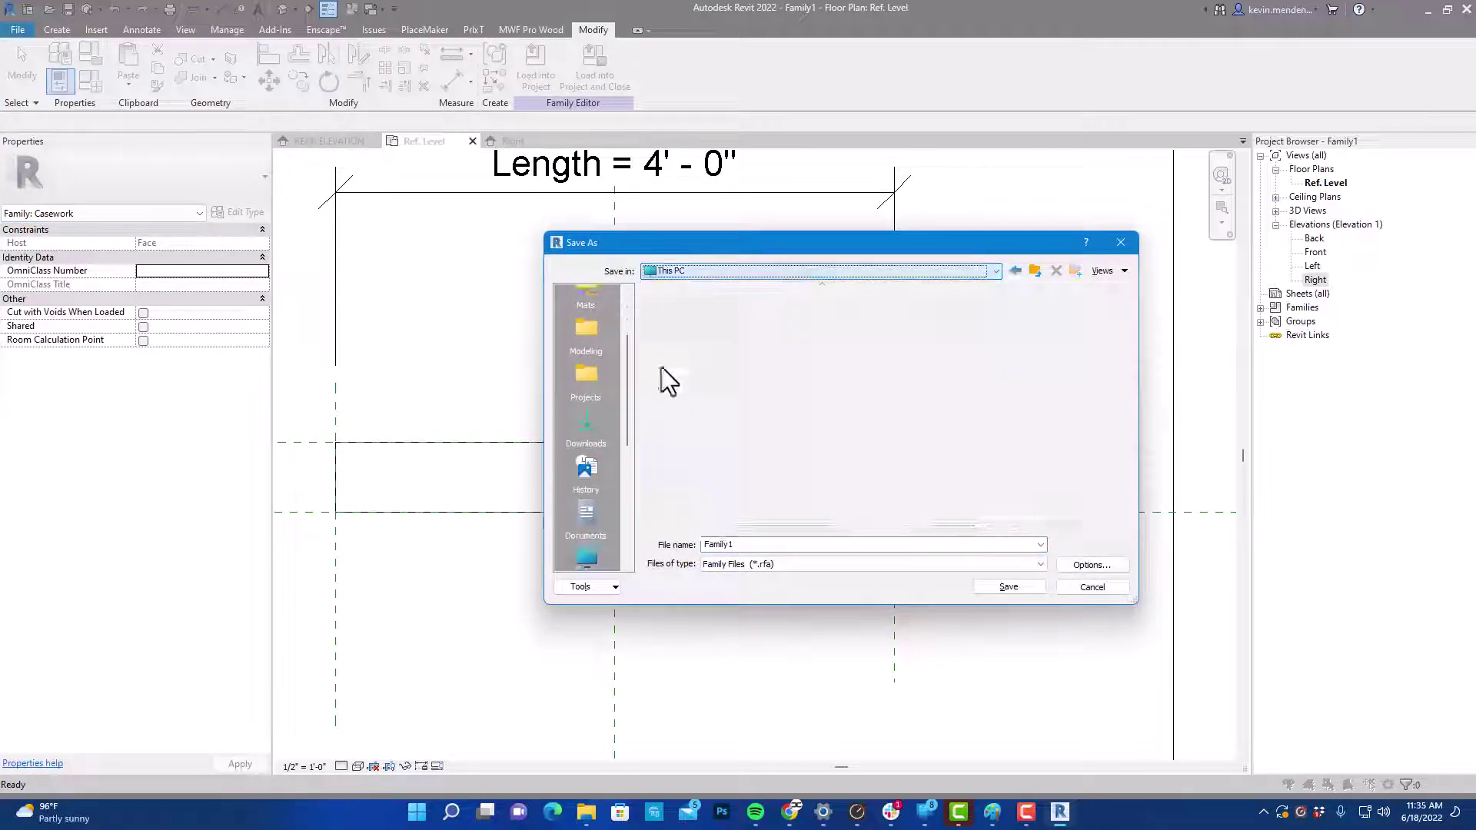
{"action": "double_click", "coordinate": [681, 357]}
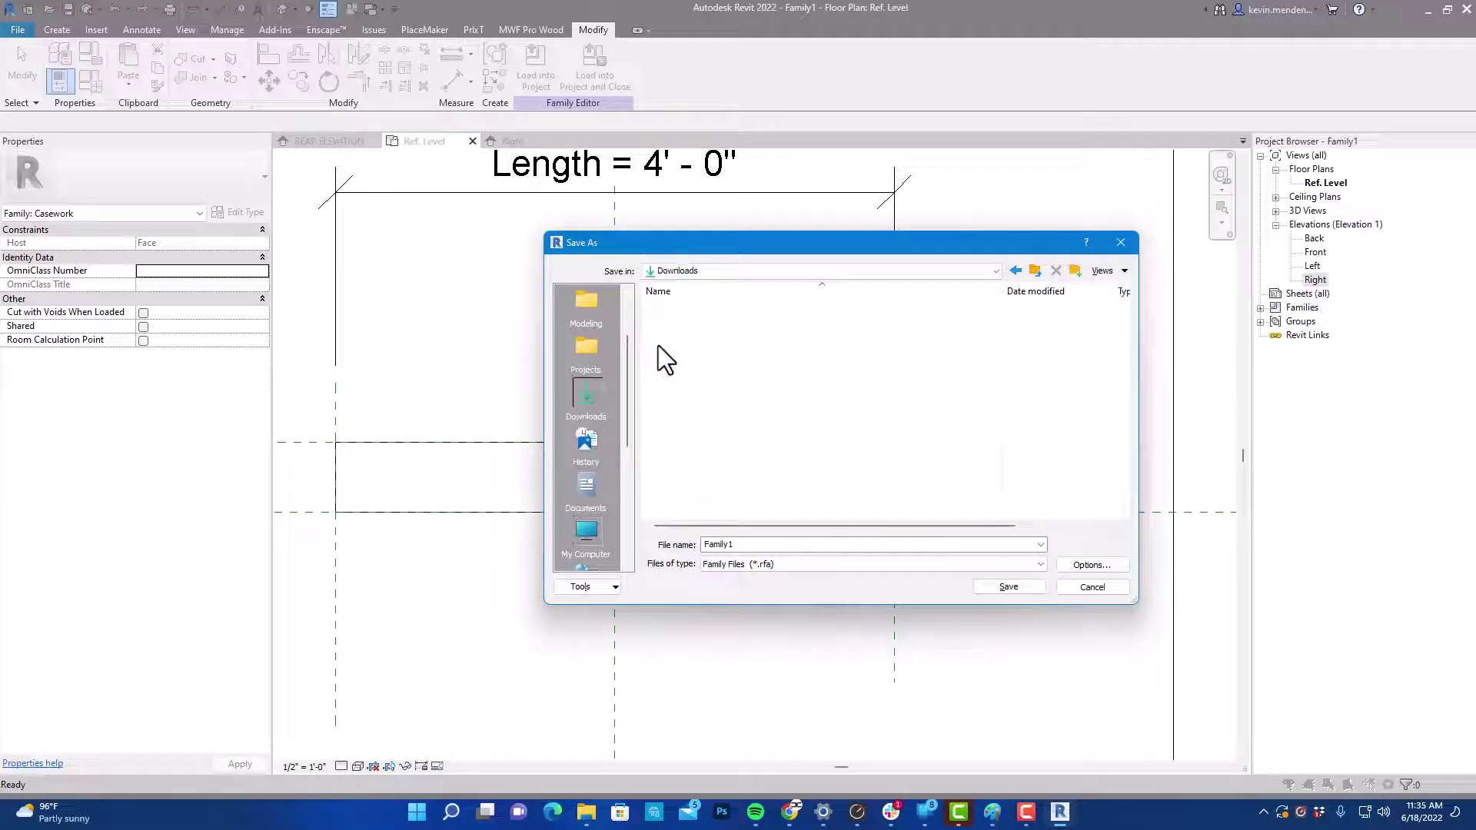
{"action": "double_click", "coordinate": [680, 327]}
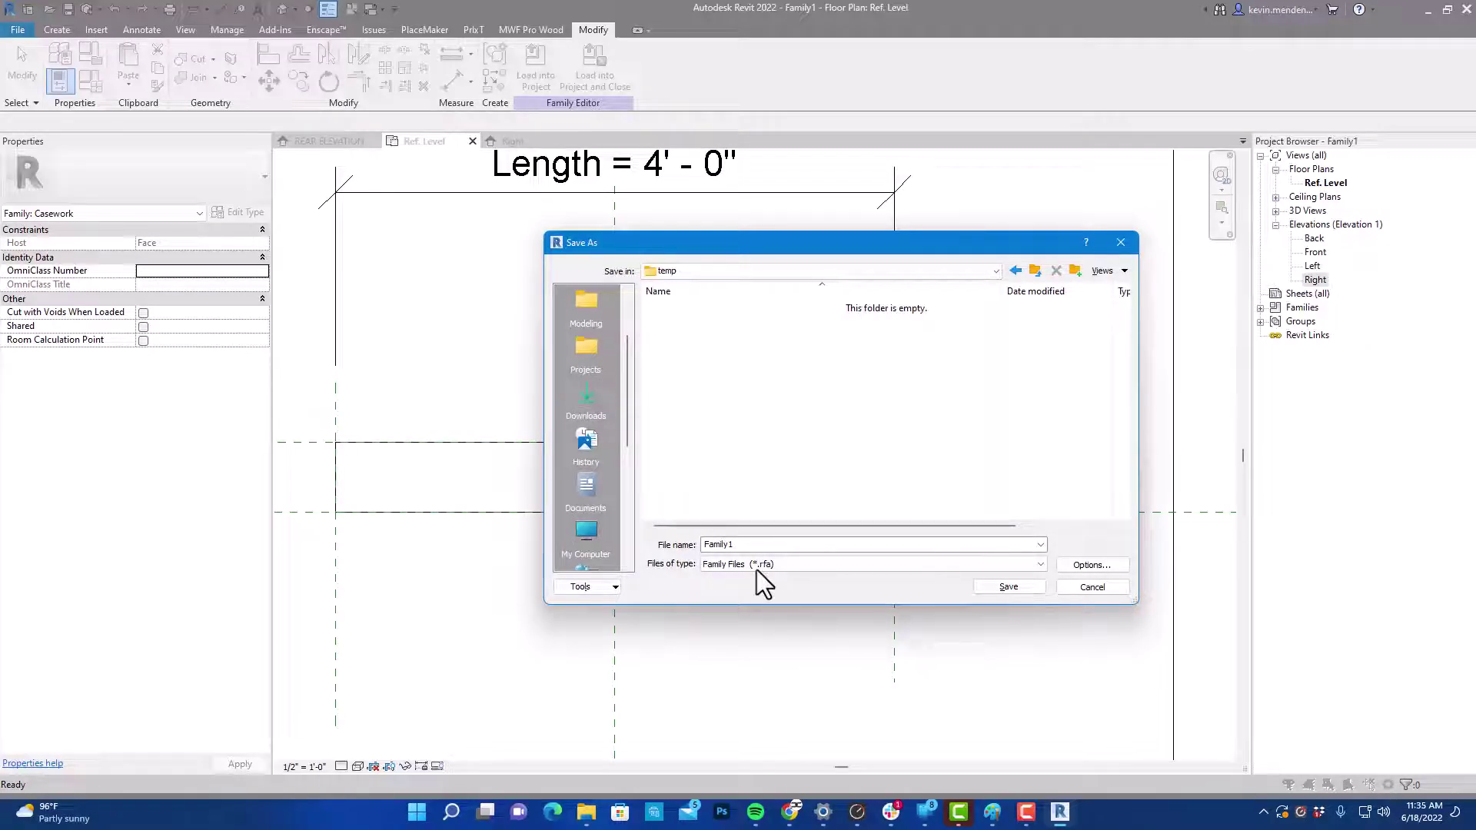
{"action": "double_click", "coordinate": [758, 546]}
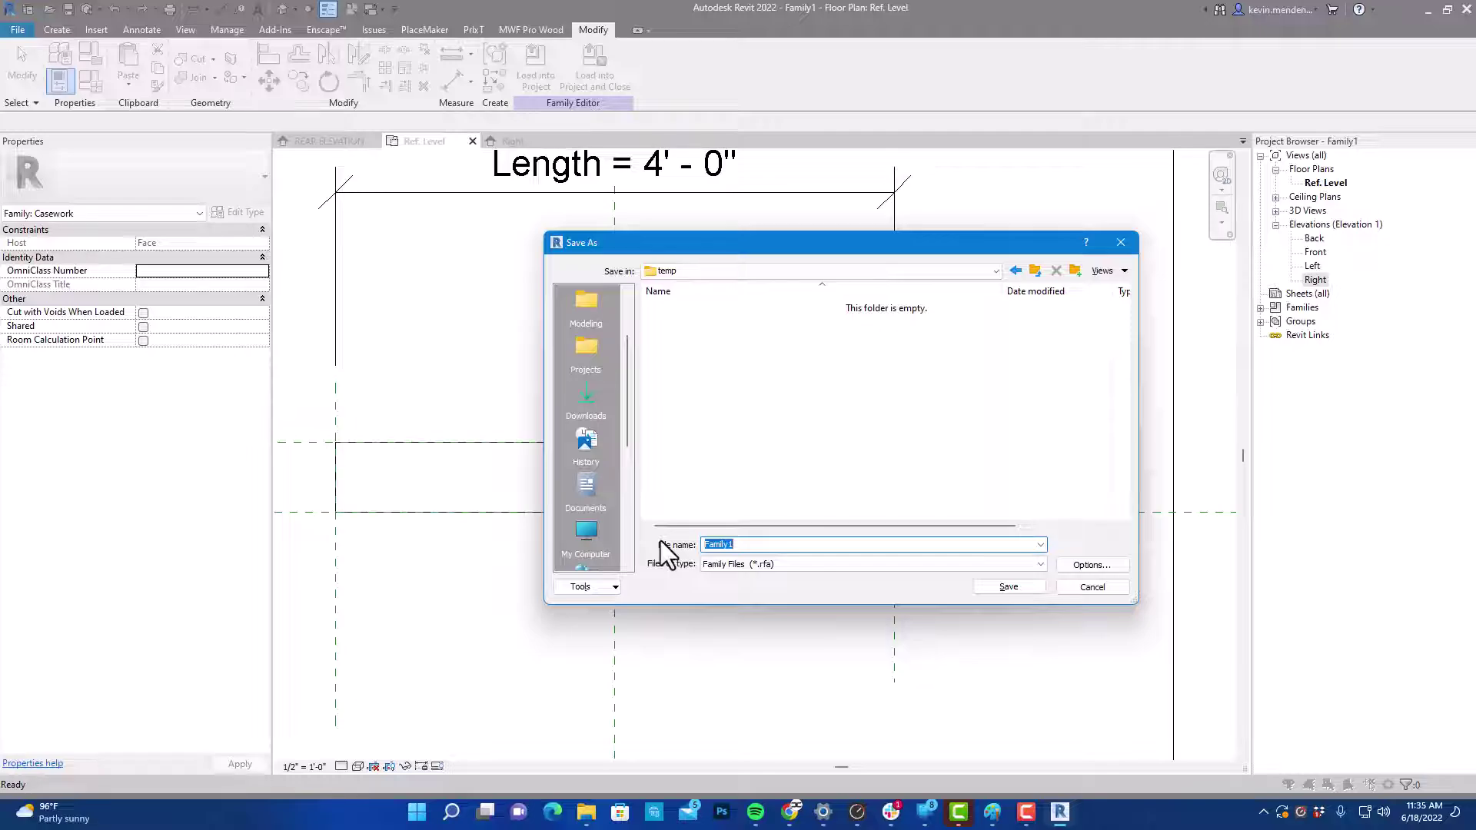
{"action": "type", "text": "Face Based T"}
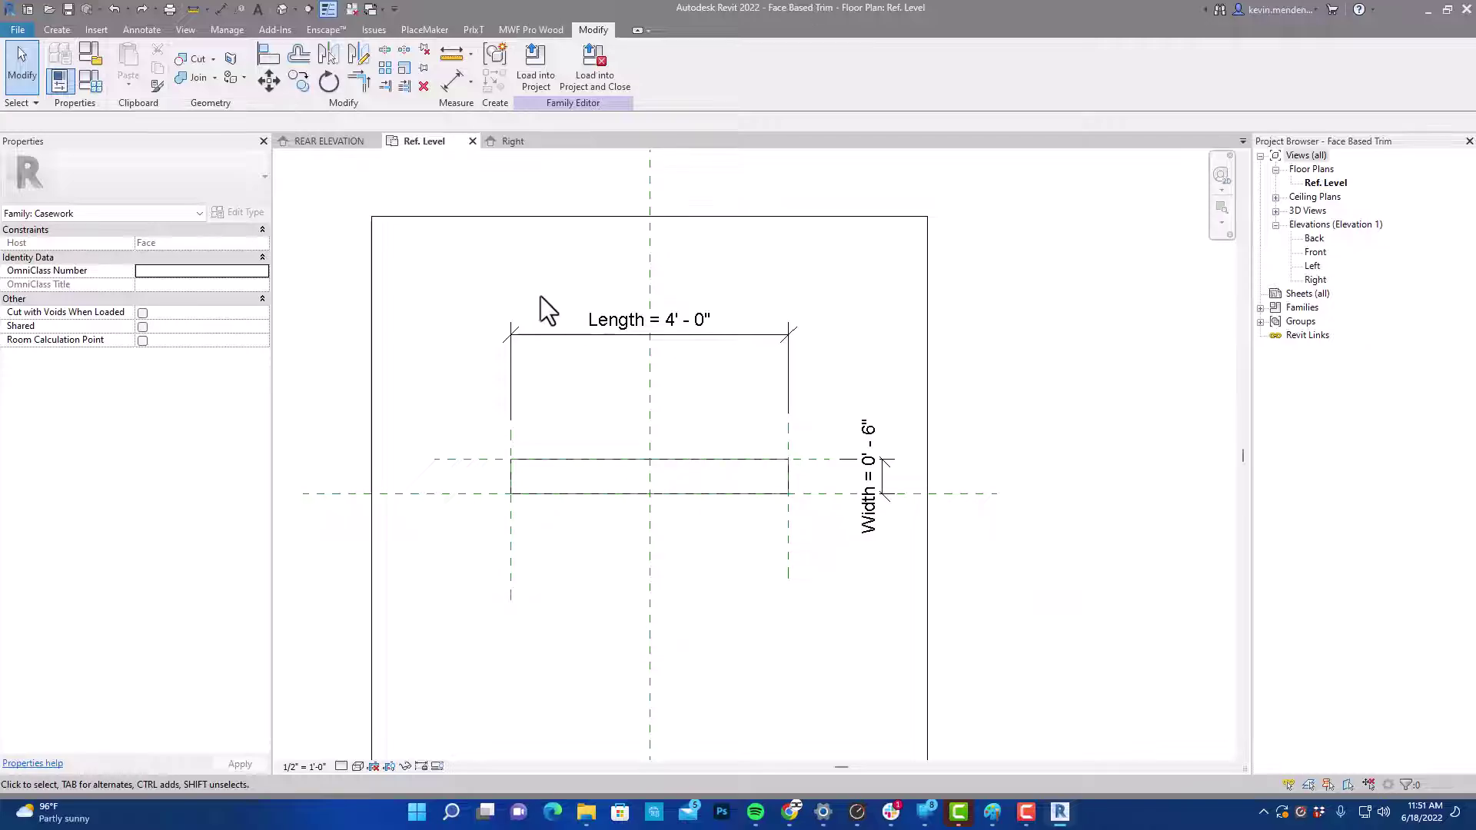
- Create a Casework object style subcategory named Custom Window Trim
{"action": "left_click", "coordinate": [226, 29]}
{"action": "left_click", "coordinate": [103, 65]}
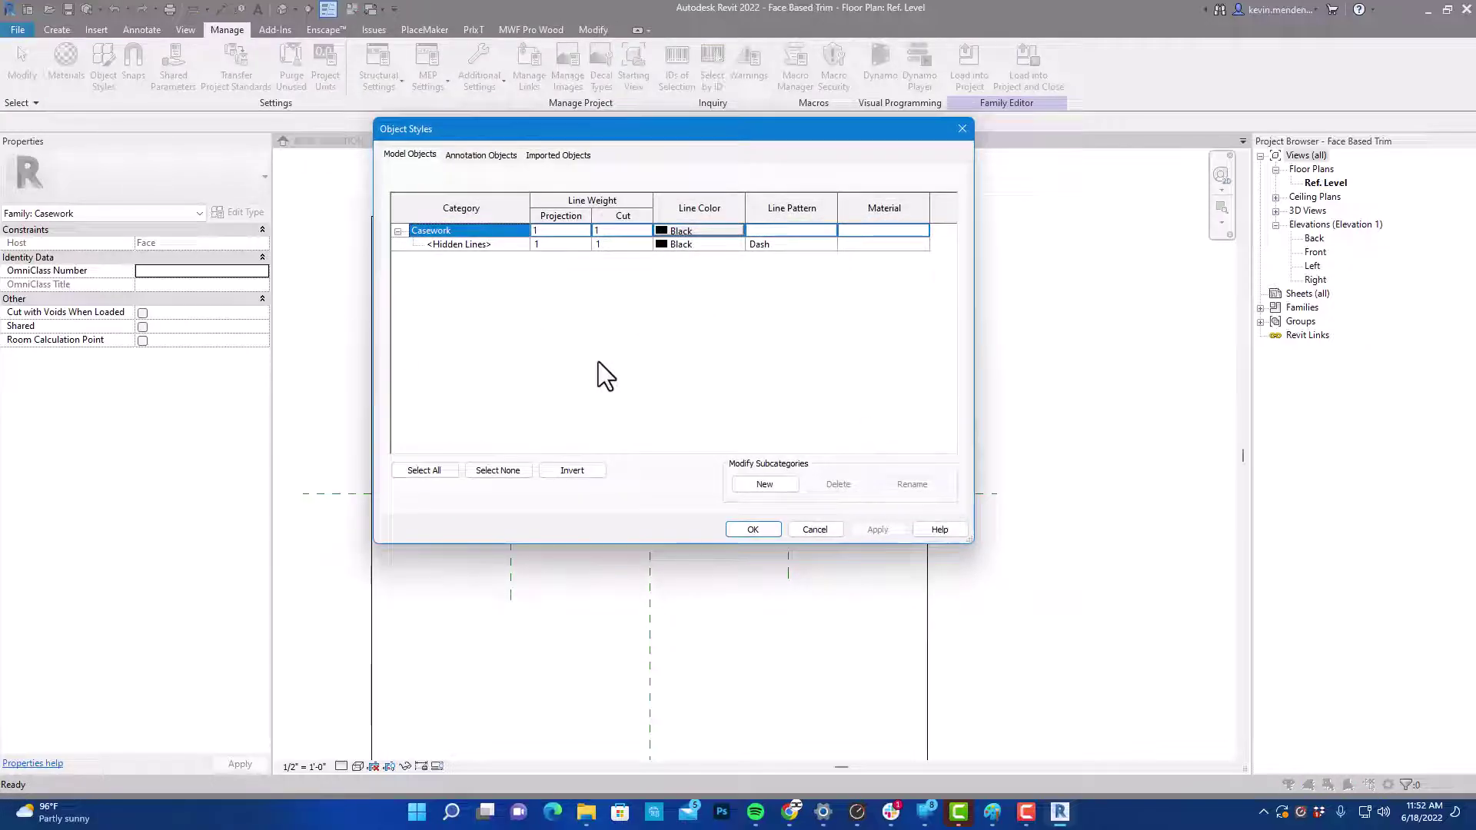
{"action": "left_click", "coordinate": [764, 484]}
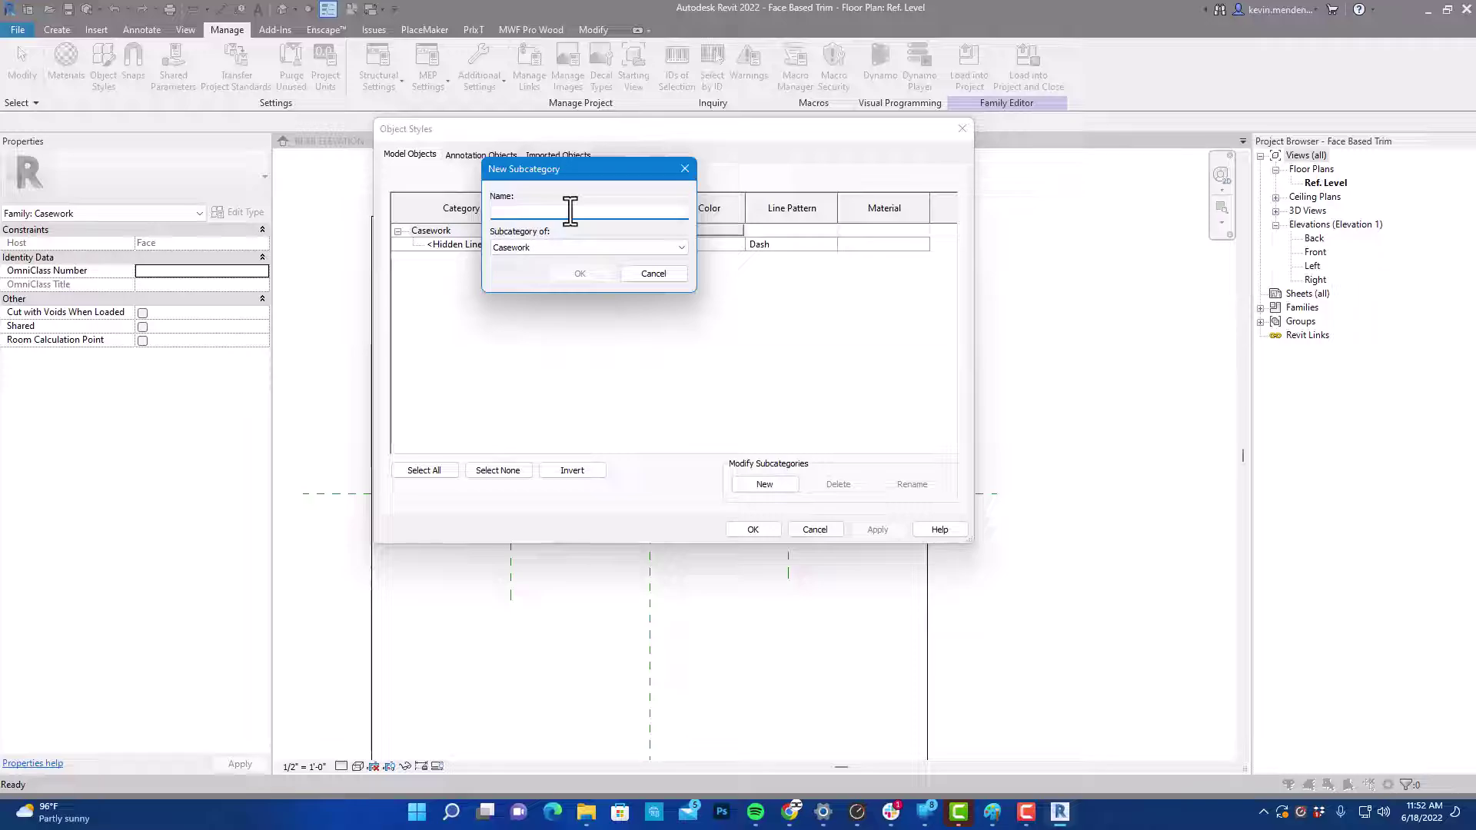
{"action": "type", "text": "Custom WIndow Trim"}
{"action": "key", "text": "Return"}
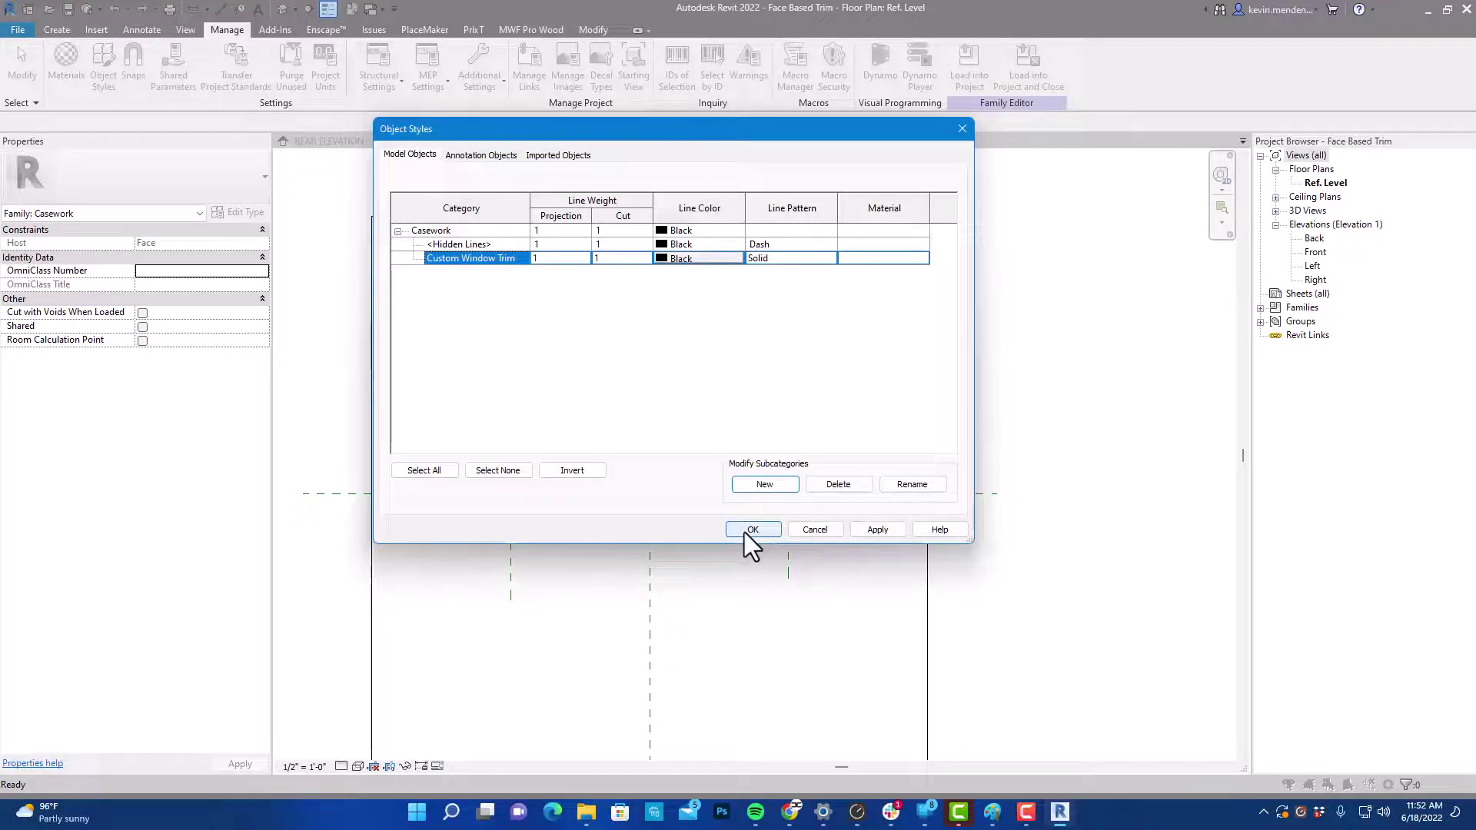
{"action": "left_click", "coordinate": [745, 532]}
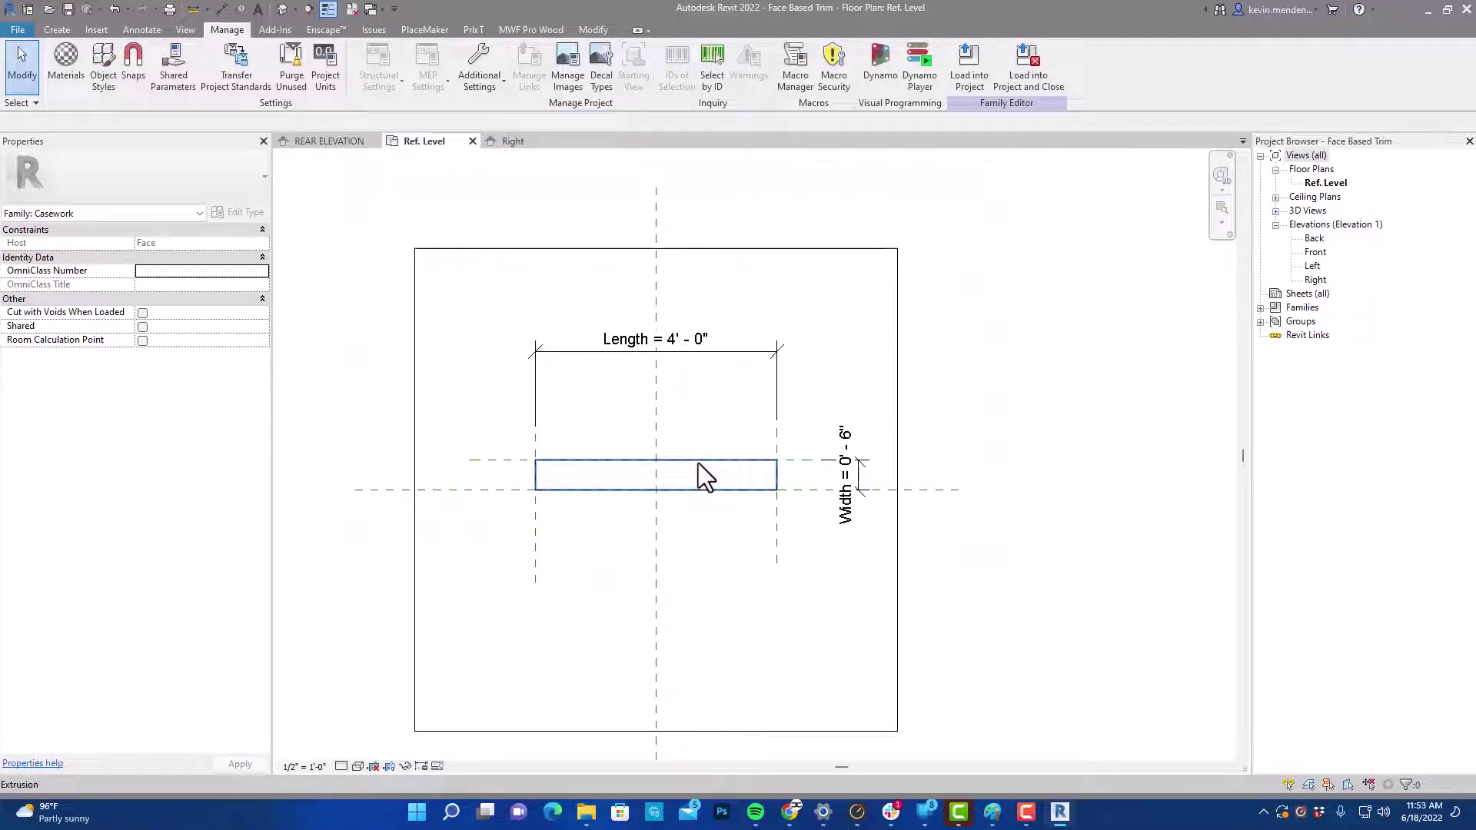
- Assign the trim extrusion to the Custom Window Trim subcategory
{"action": "left_click", "coordinate": [699, 462]}
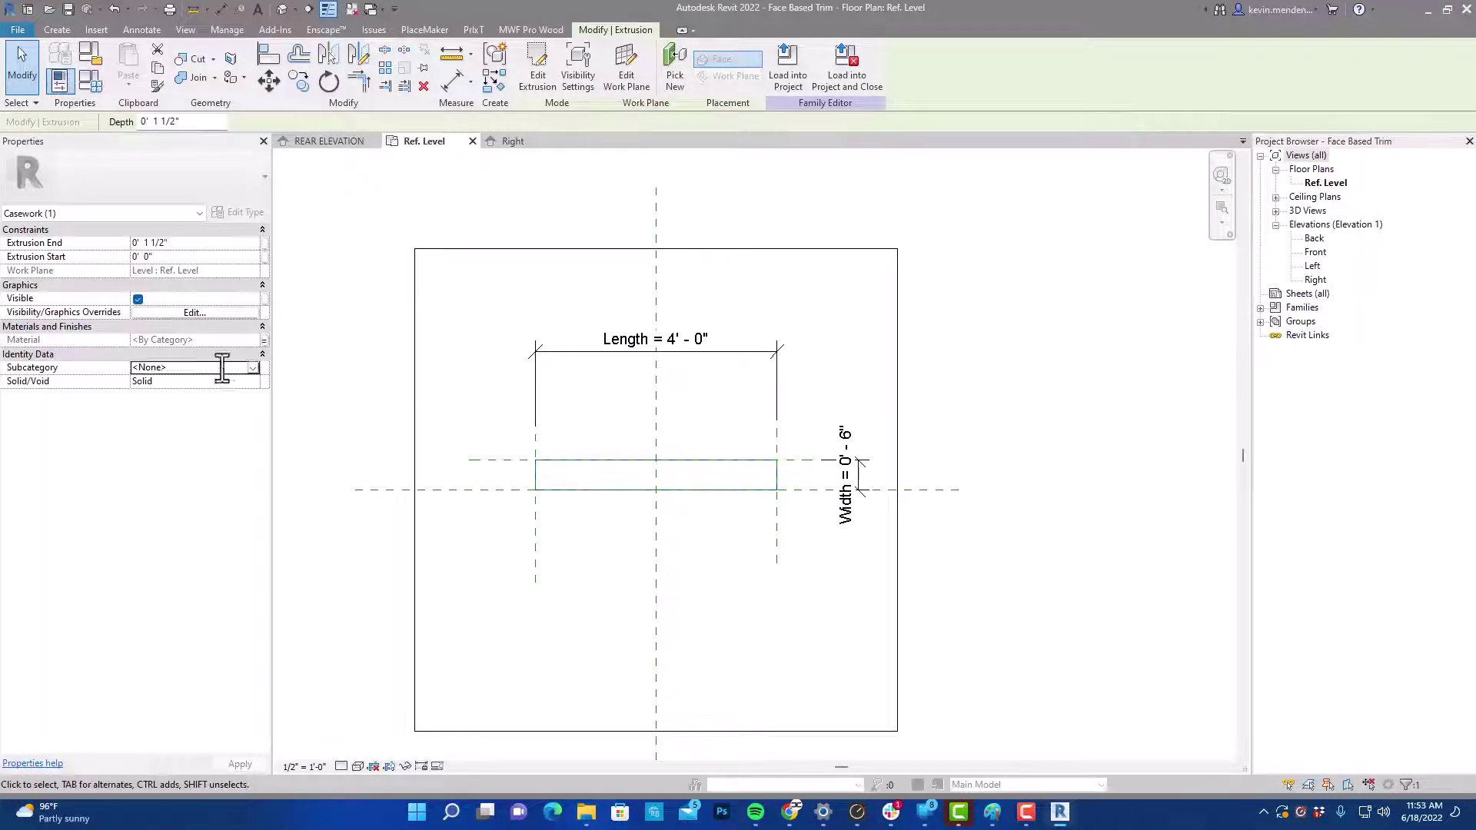
{"action": "left_click", "coordinate": [250, 367]}
{"action": "left_click", "coordinate": [253, 368]}
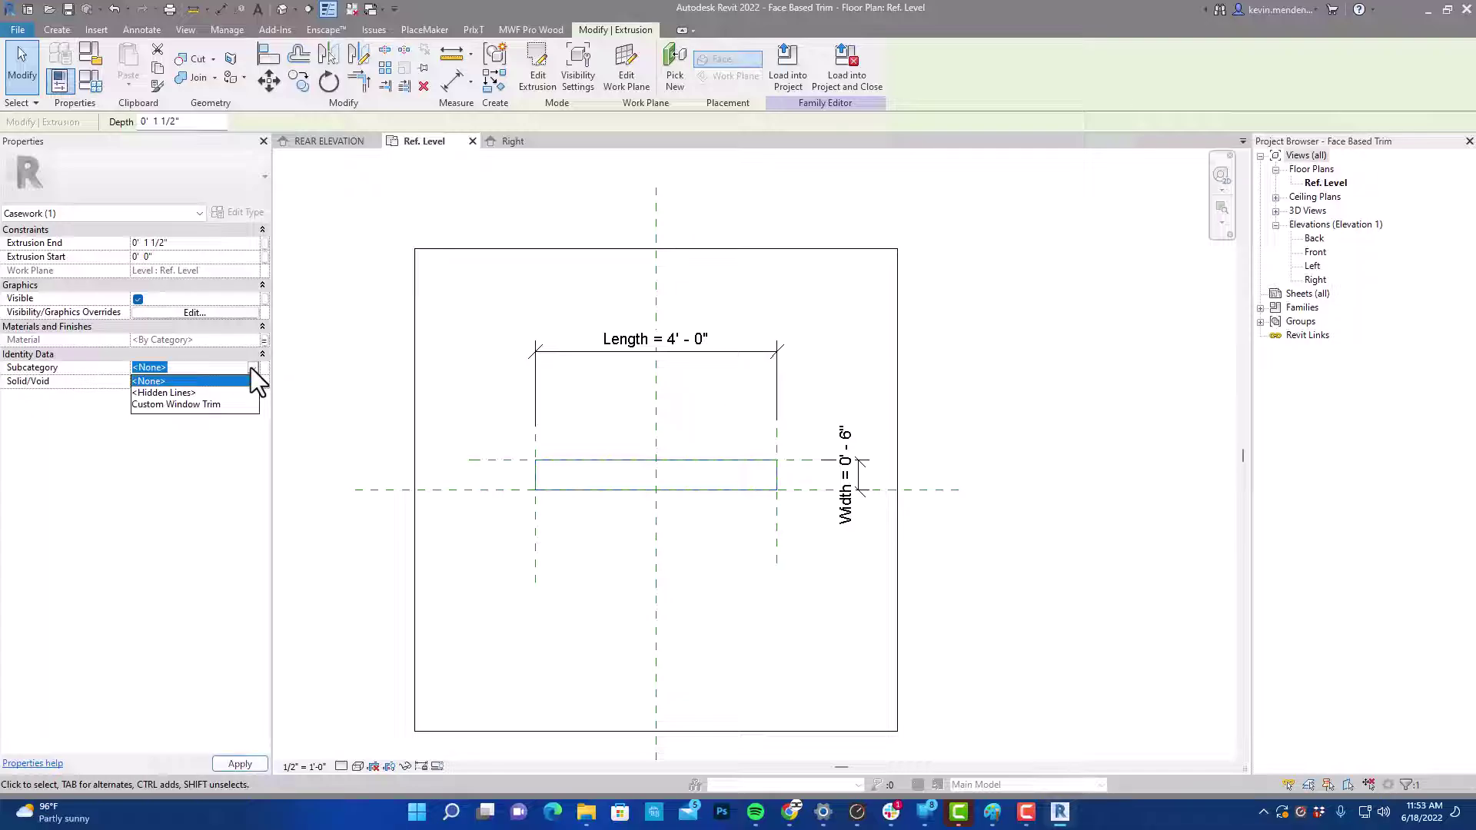
{"action": "left_click", "coordinate": [186, 405]}
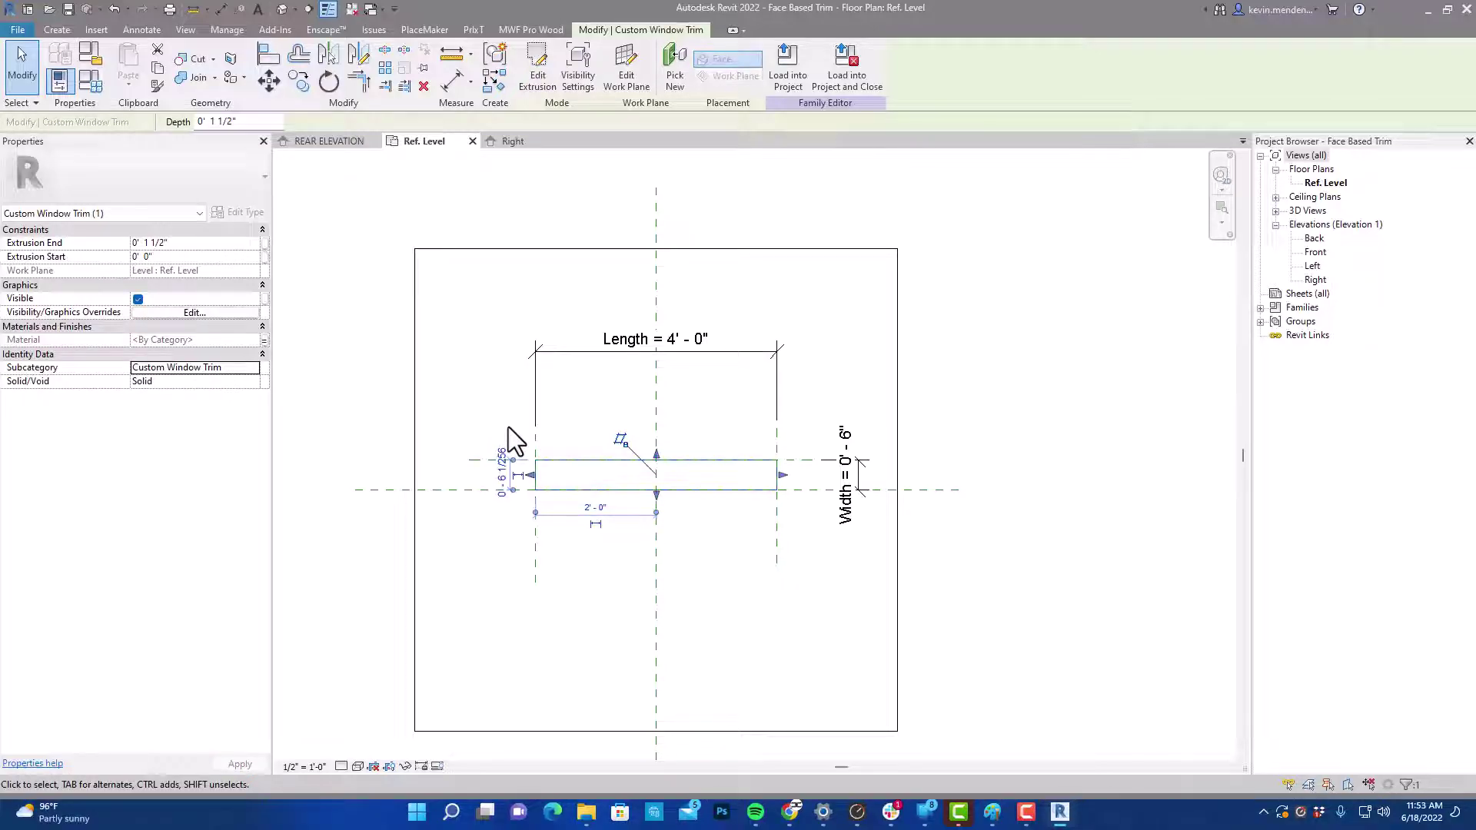
- Load the Face Based Trim family into the project and place one trim horizontally on the siding wall above the rear elevation's upper windows
{"action": "left_click", "coordinate": [787, 66]}
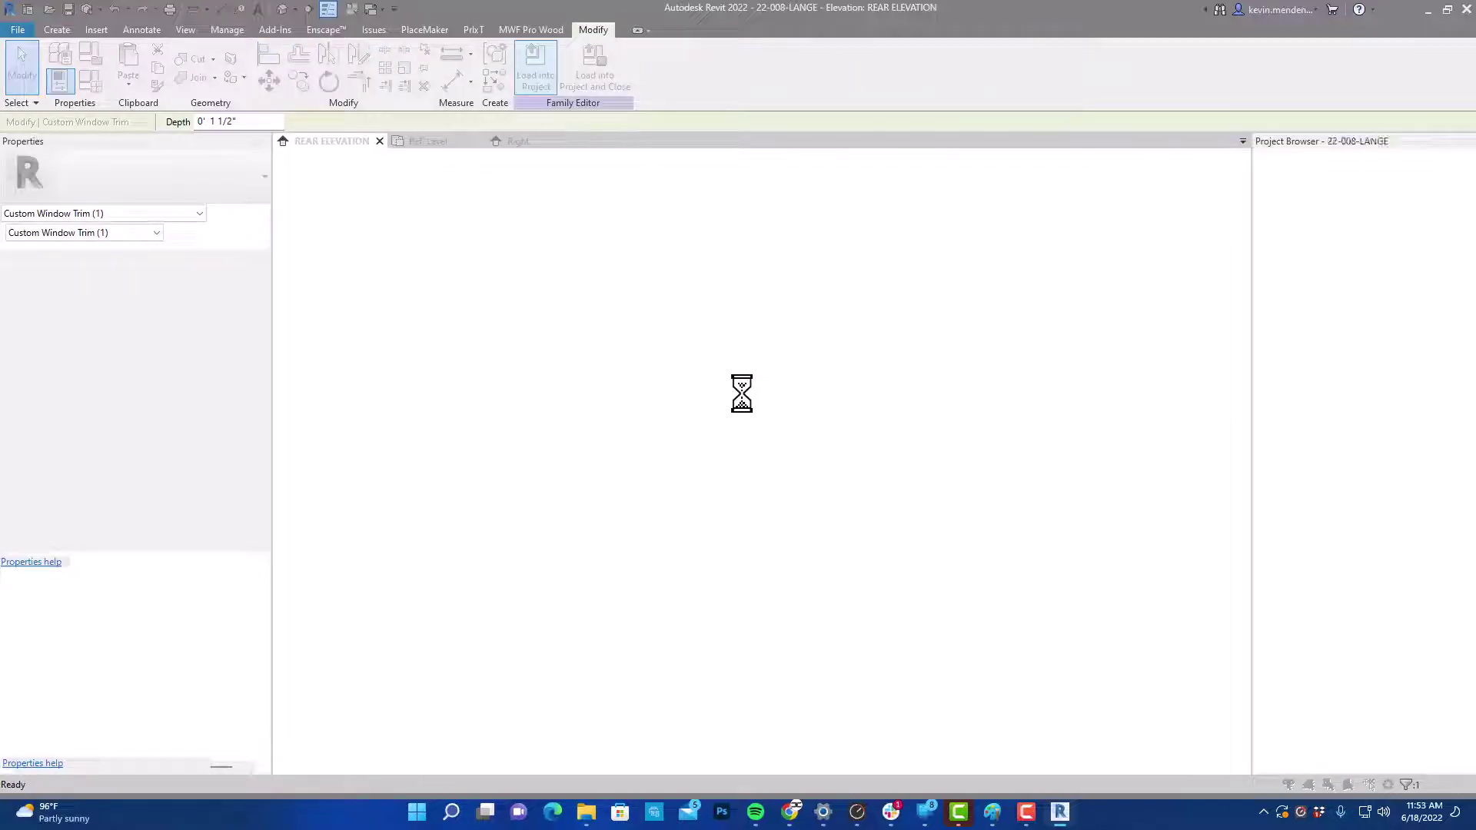
{"action": "left_click", "coordinate": [669, 361]}
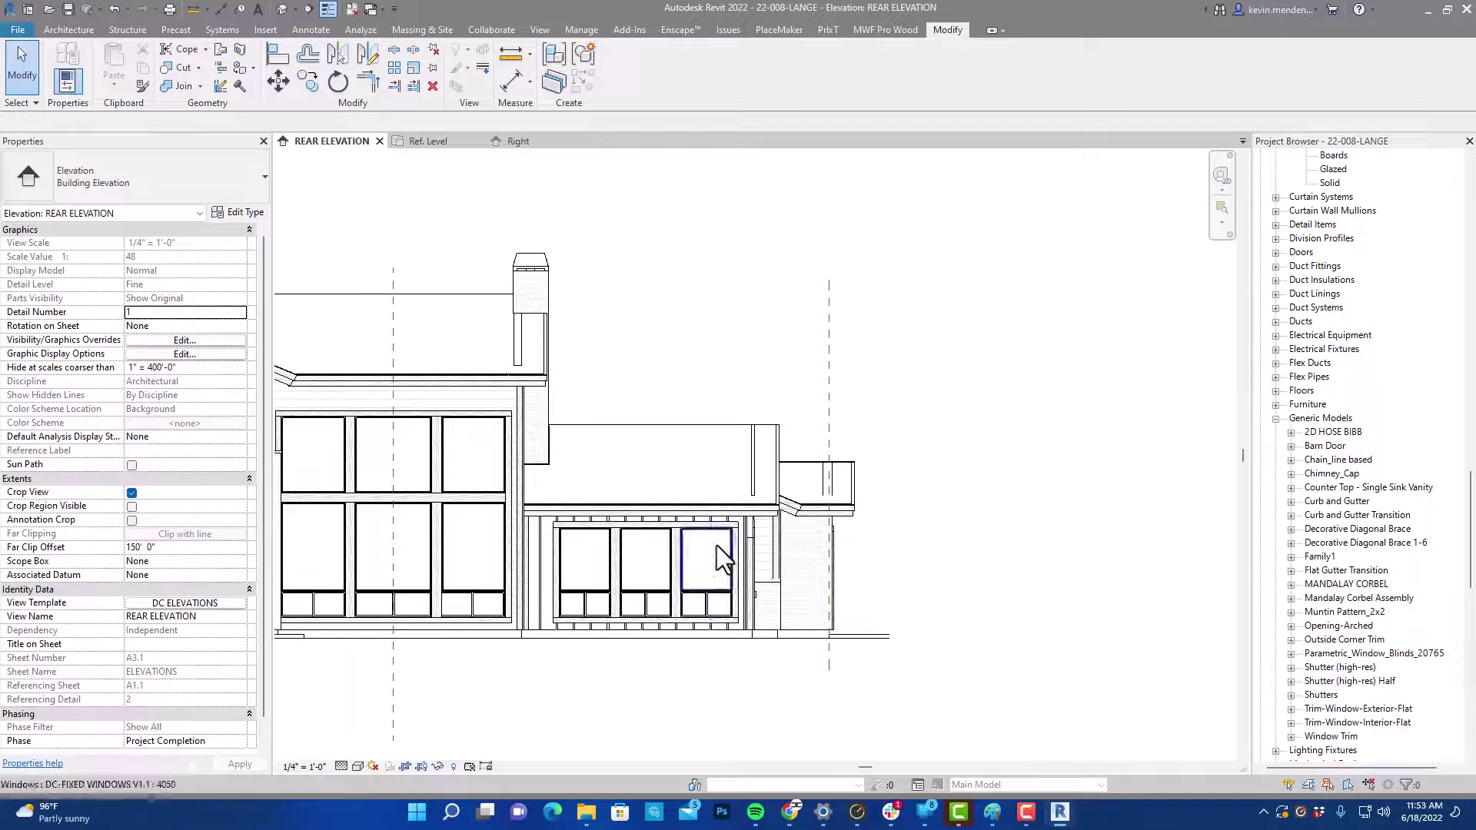
{"action": "scroll", "coordinate": [487, 469], "scroll_direction": "up", "scroll_amount": 3}
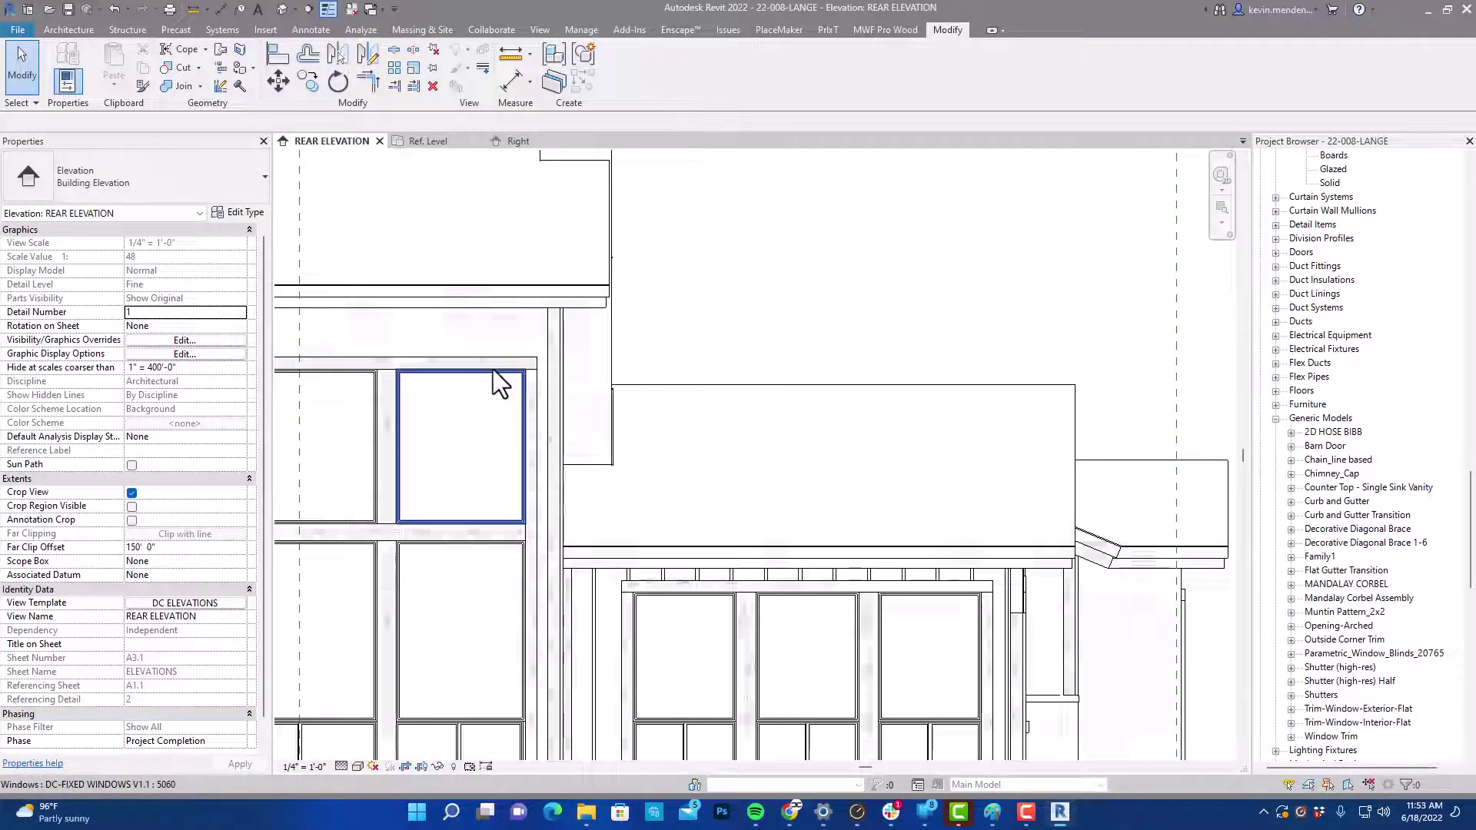
{"action": "scroll", "coordinate": [493, 370], "scroll_direction": "up", "scroll_amount": 2}
{"action": "scroll", "coordinate": [428, 326], "scroll_direction": "up", "scroll_amount": 1}
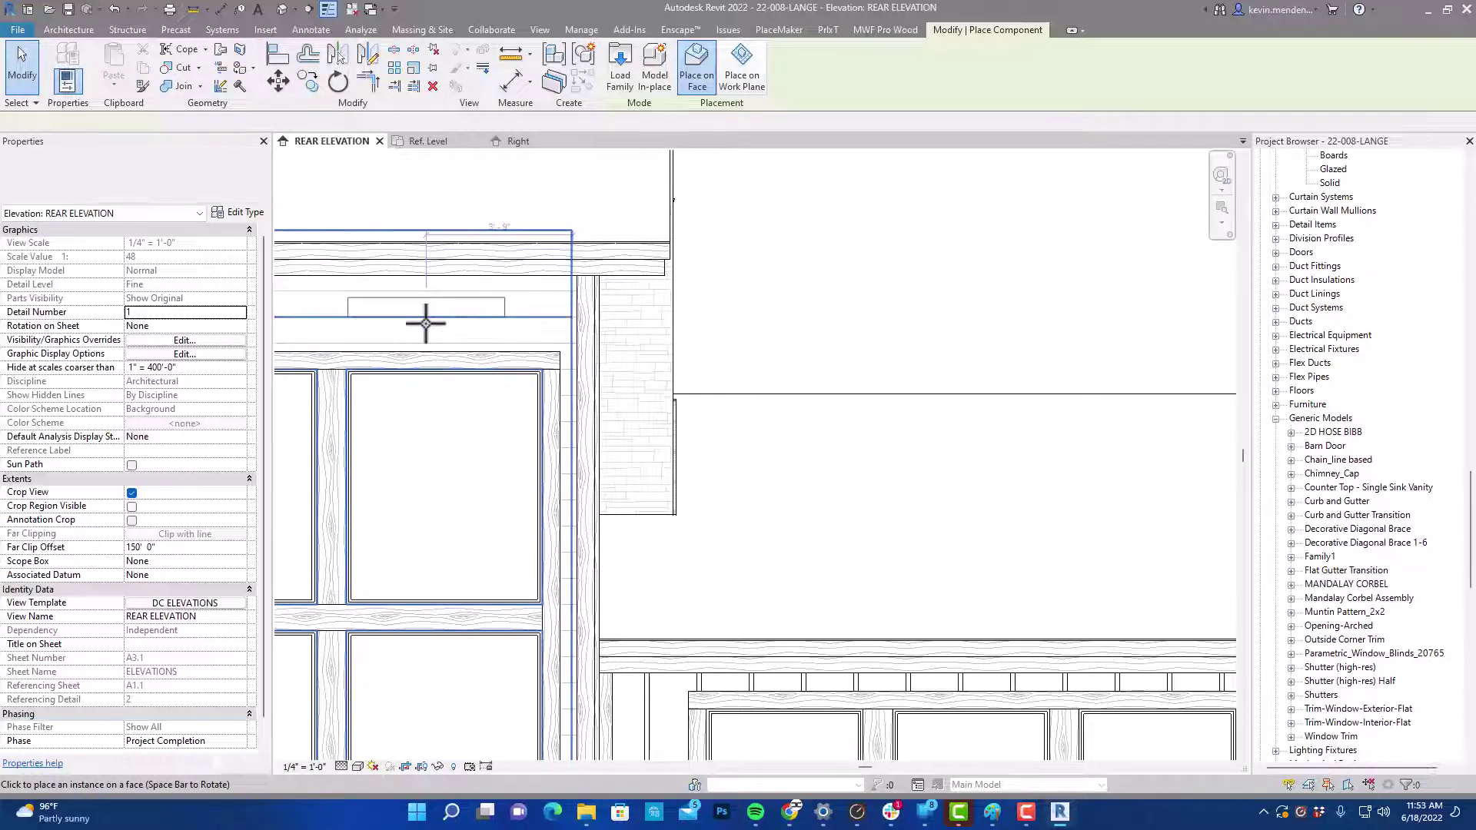
{"action": "scroll", "coordinate": [428, 322], "scroll_direction": "up", "scroll_amount": 2}
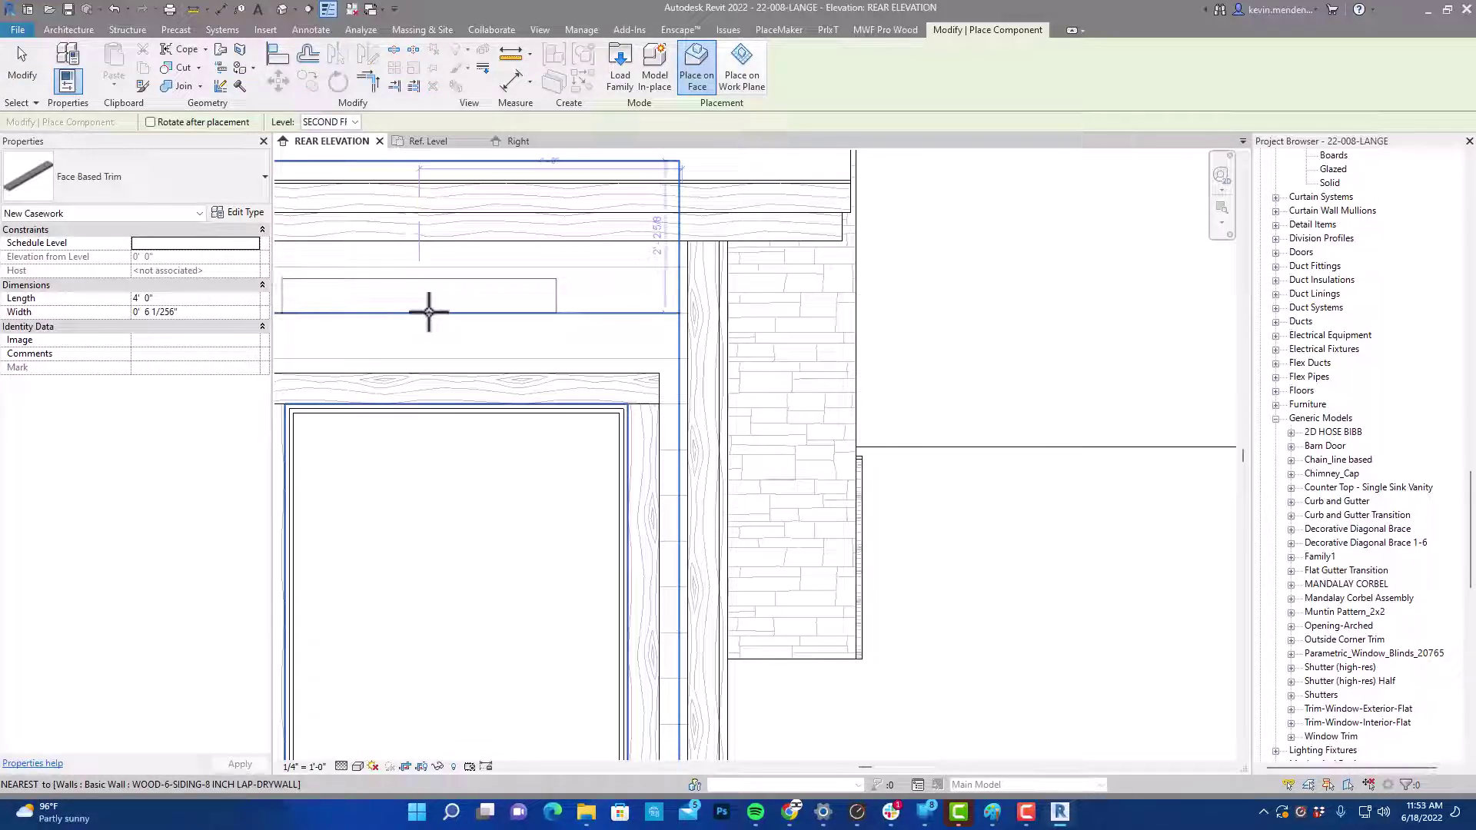
{"action": "key", "text": "space"}
{"action": "key", "text": "space"}
{"action": "key", "text": "space"}
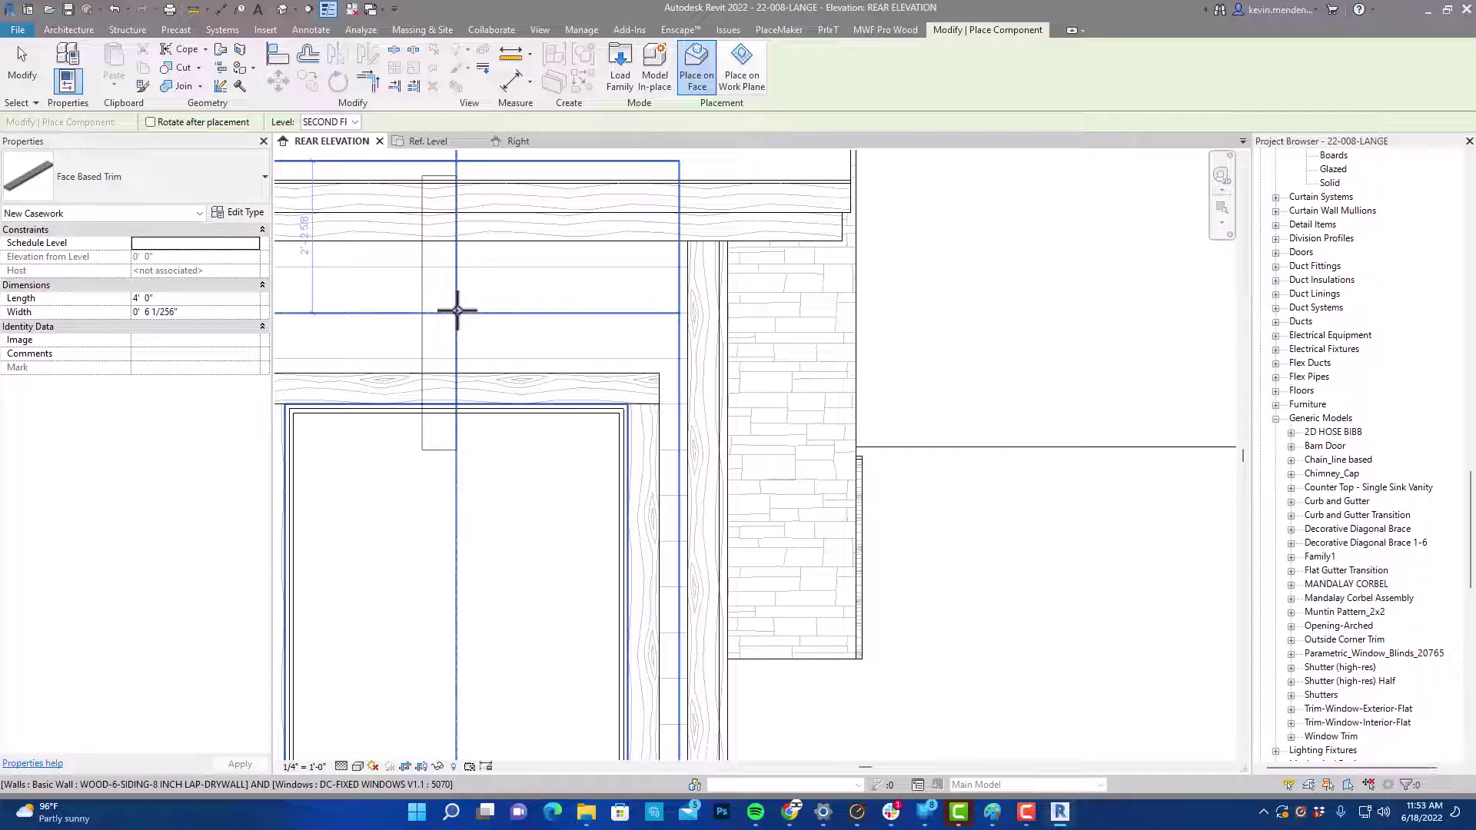
{"action": "key", "text": "space"}
{"action": "key", "text": "space"}
{"action": "key", "text": "space"}
{"action": "key", "text": "space"}
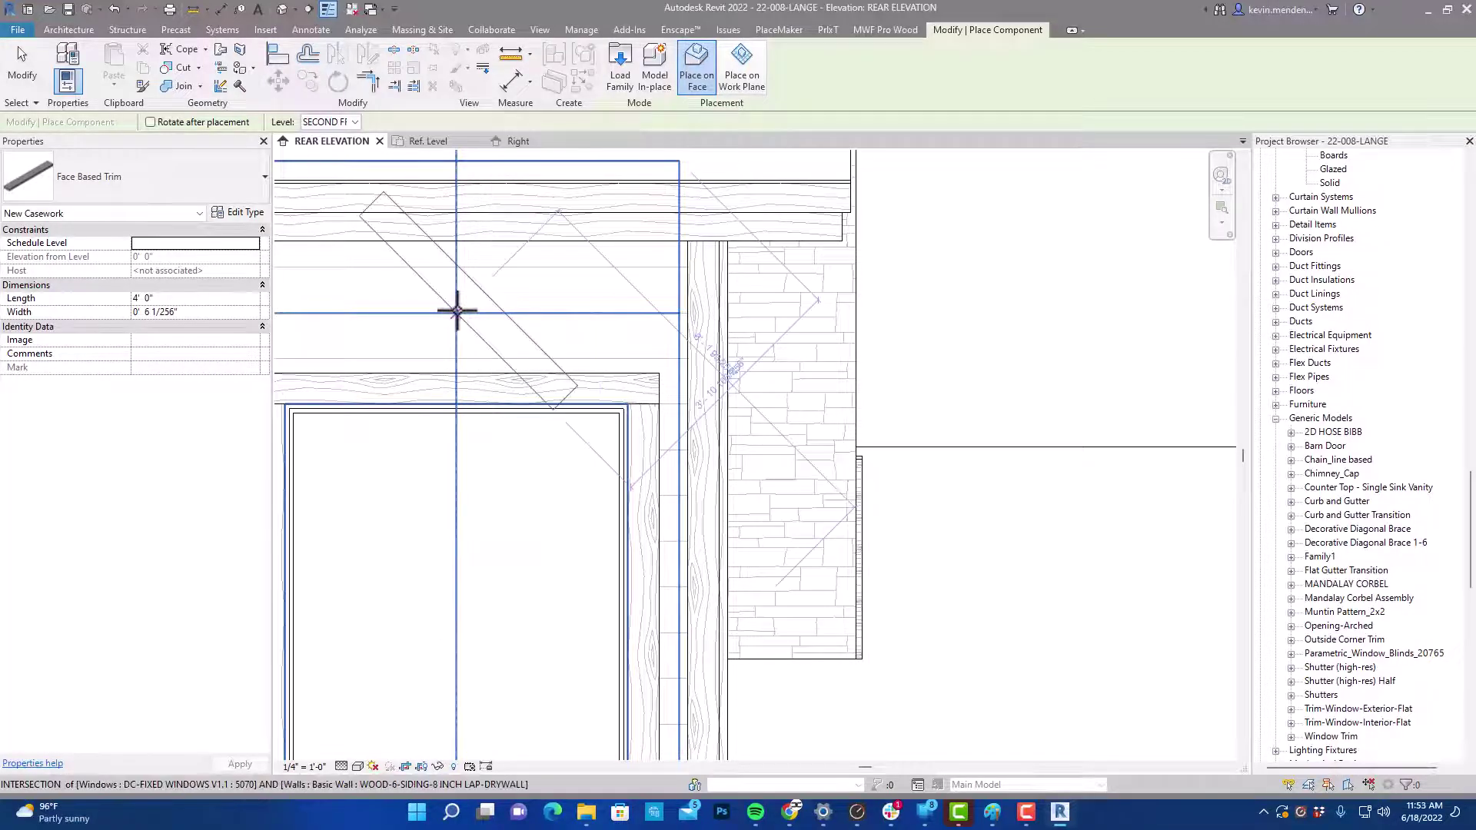
{"action": "left_click", "coordinate": [458, 310]}
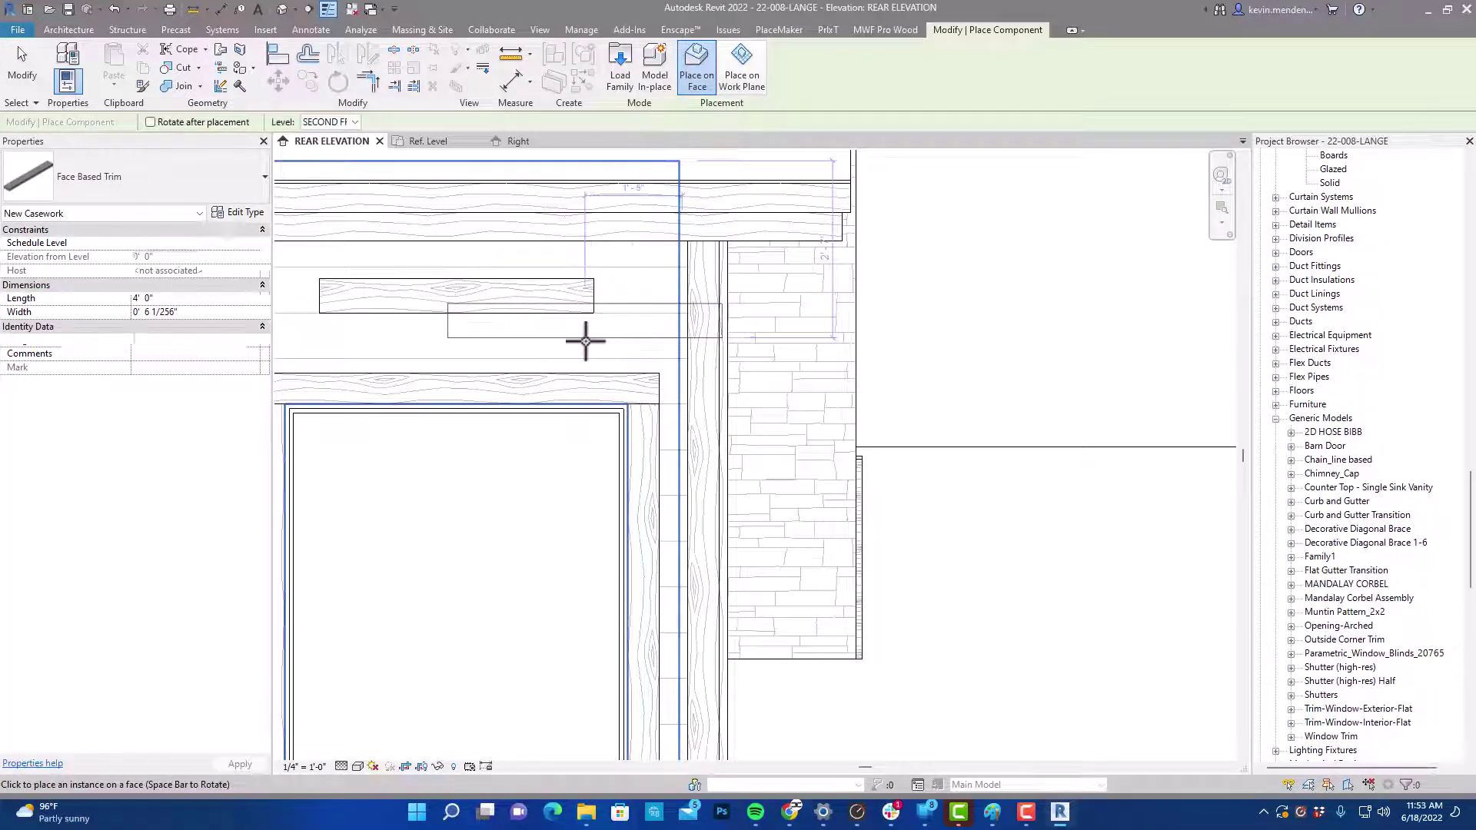
{"action": "key", "text": "Escape"}
{"action": "key", "text": "Escape"}
- Rotate the placed trim to vertical and on to horizontal again above the window
{"action": "left_click", "coordinate": [543, 309]}
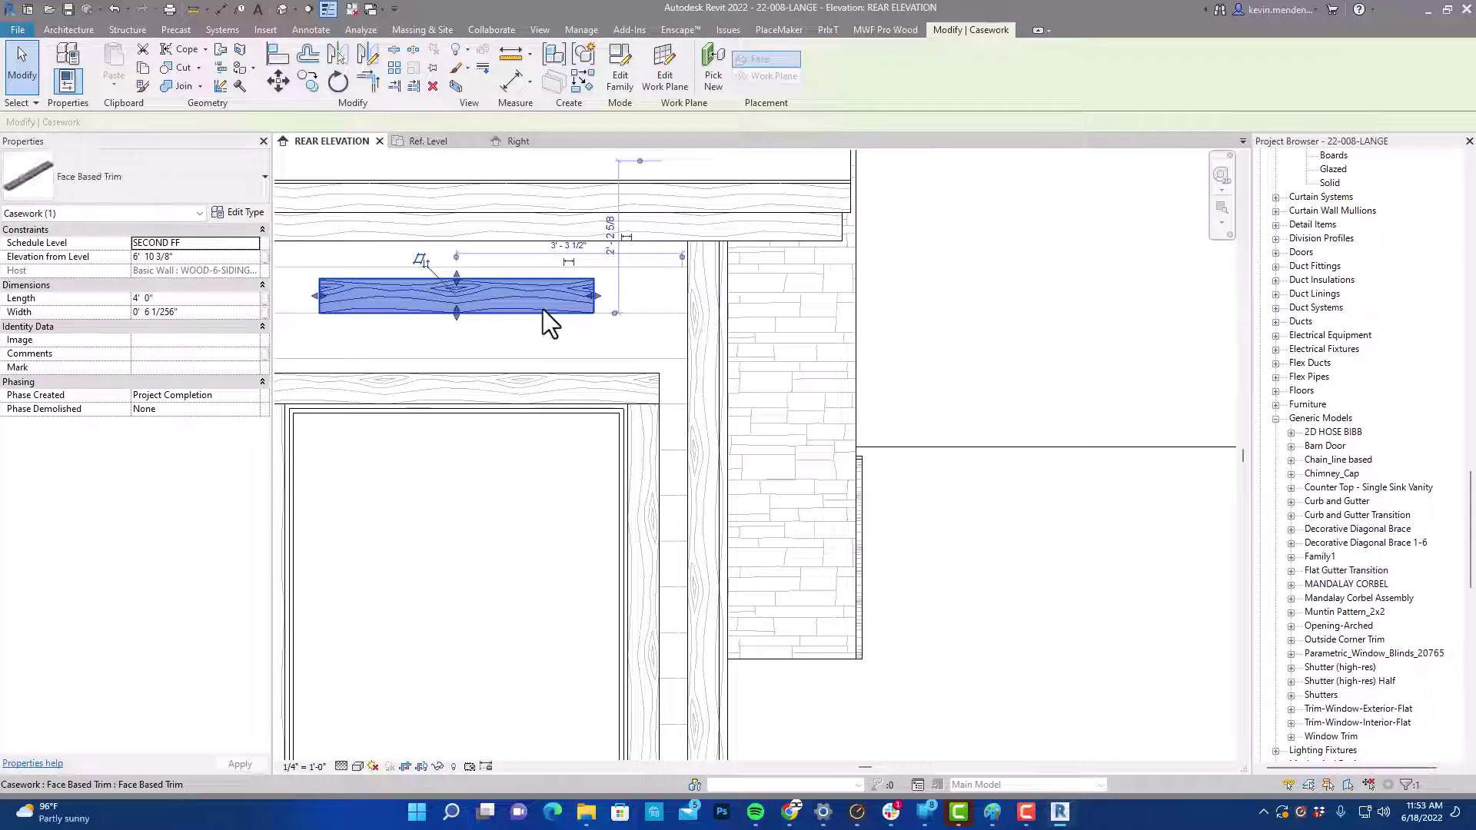
{"action": "key", "text": "space"}
{"action": "key", "text": "Escape"}
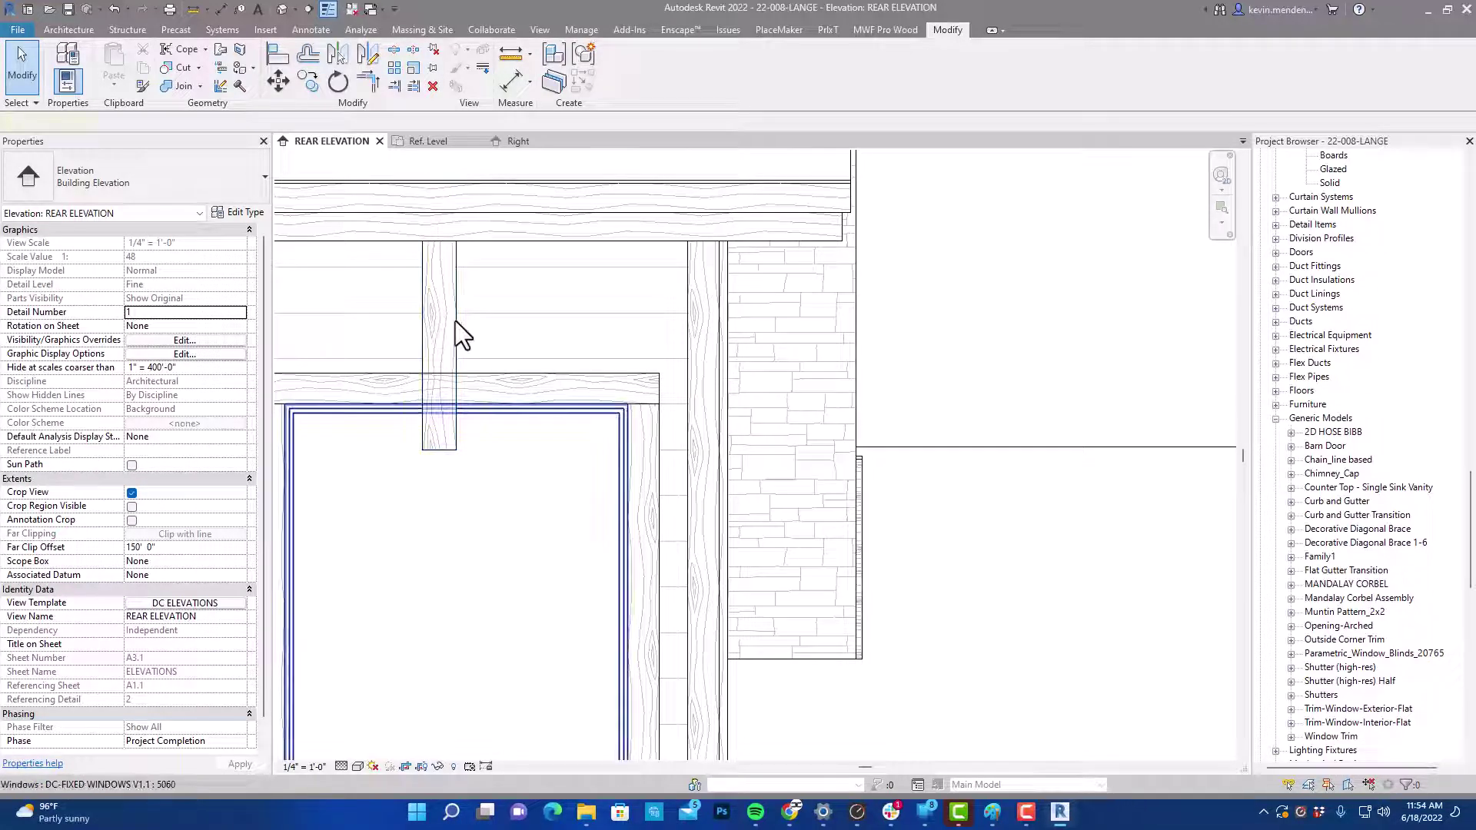
{"action": "left_click", "coordinate": [454, 321]}
{"action": "key", "text": "Escape"}
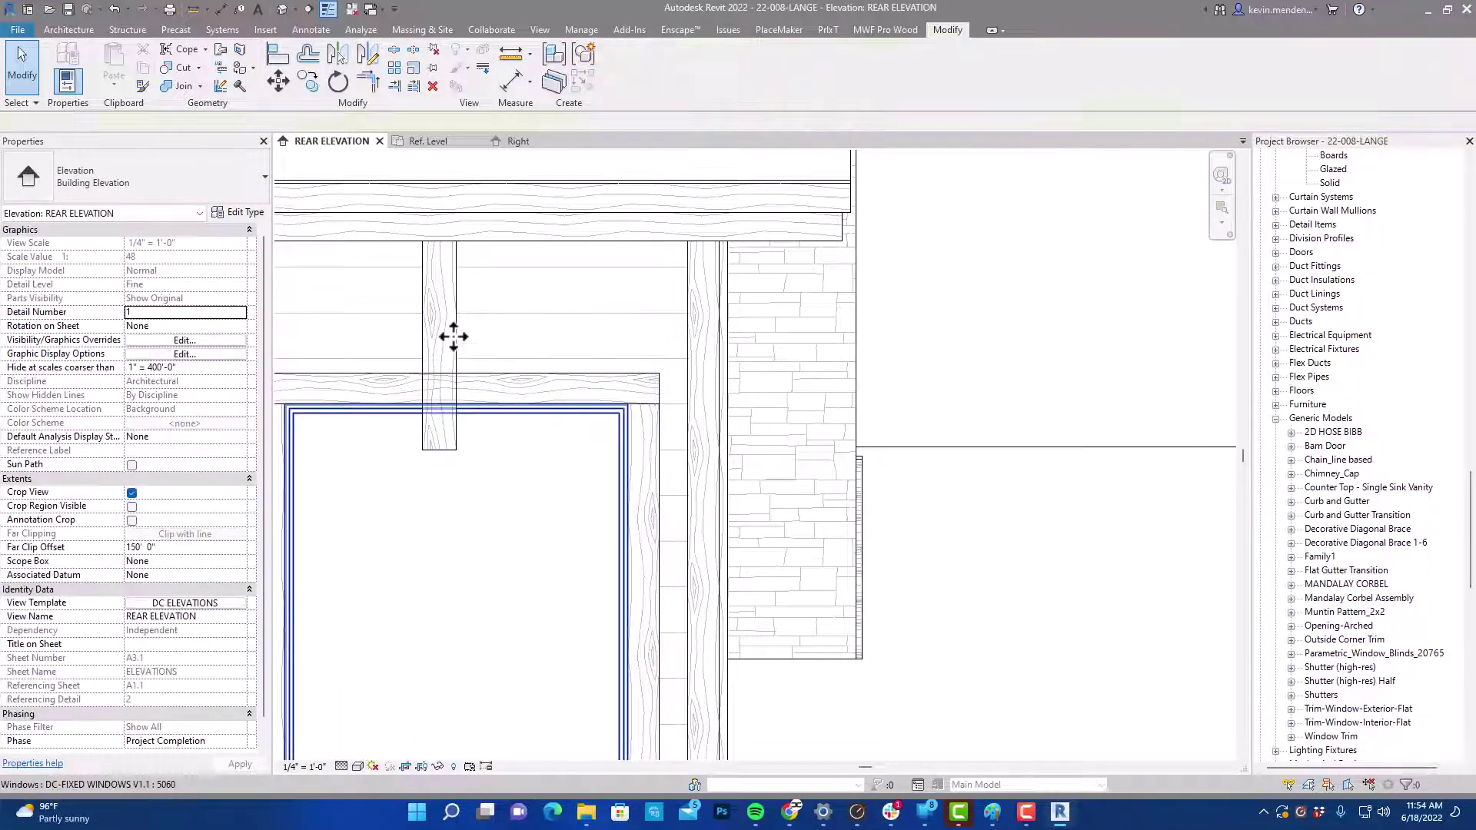
{"action": "left_click", "coordinate": [452, 339]}
{"action": "key", "text": "space"}
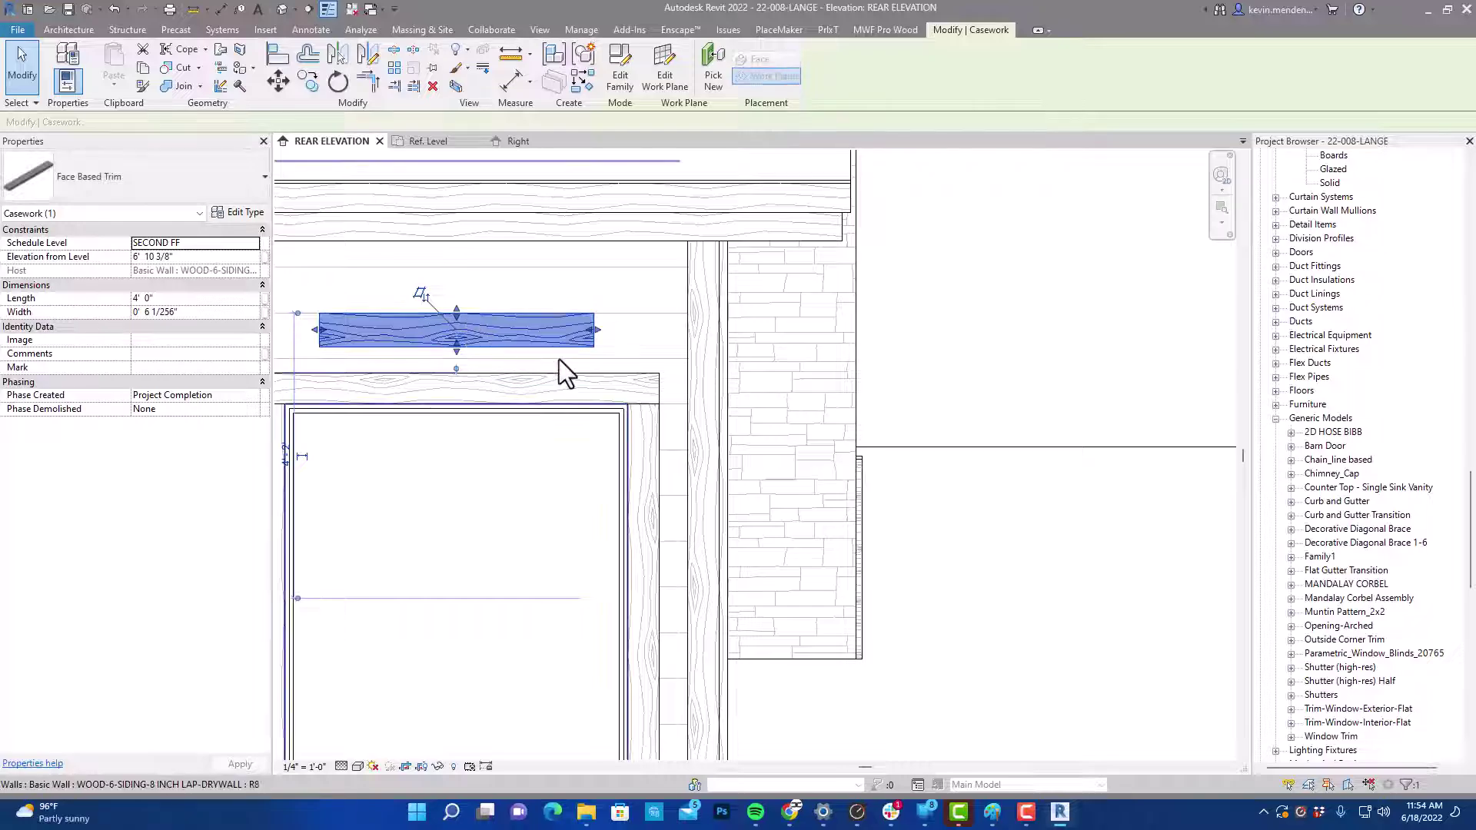
- Stretch both ends of the trim across the wall above the three windows to a length of about 19' 1 1/2"
{"action": "scroll", "coordinate": [560, 358], "scroll_direction": "down", "scroll_amount": 2}
{"action": "middle_click_drag", "start_coordinate": [619, 388], "coordinate": [804, 409]}
{"action": "left_click_drag", "start_coordinate": [794, 368], "coordinate": [851, 362]}
{"action": "scroll", "coordinate": [718, 385], "scroll_direction": "down", "scroll_amount": 3}
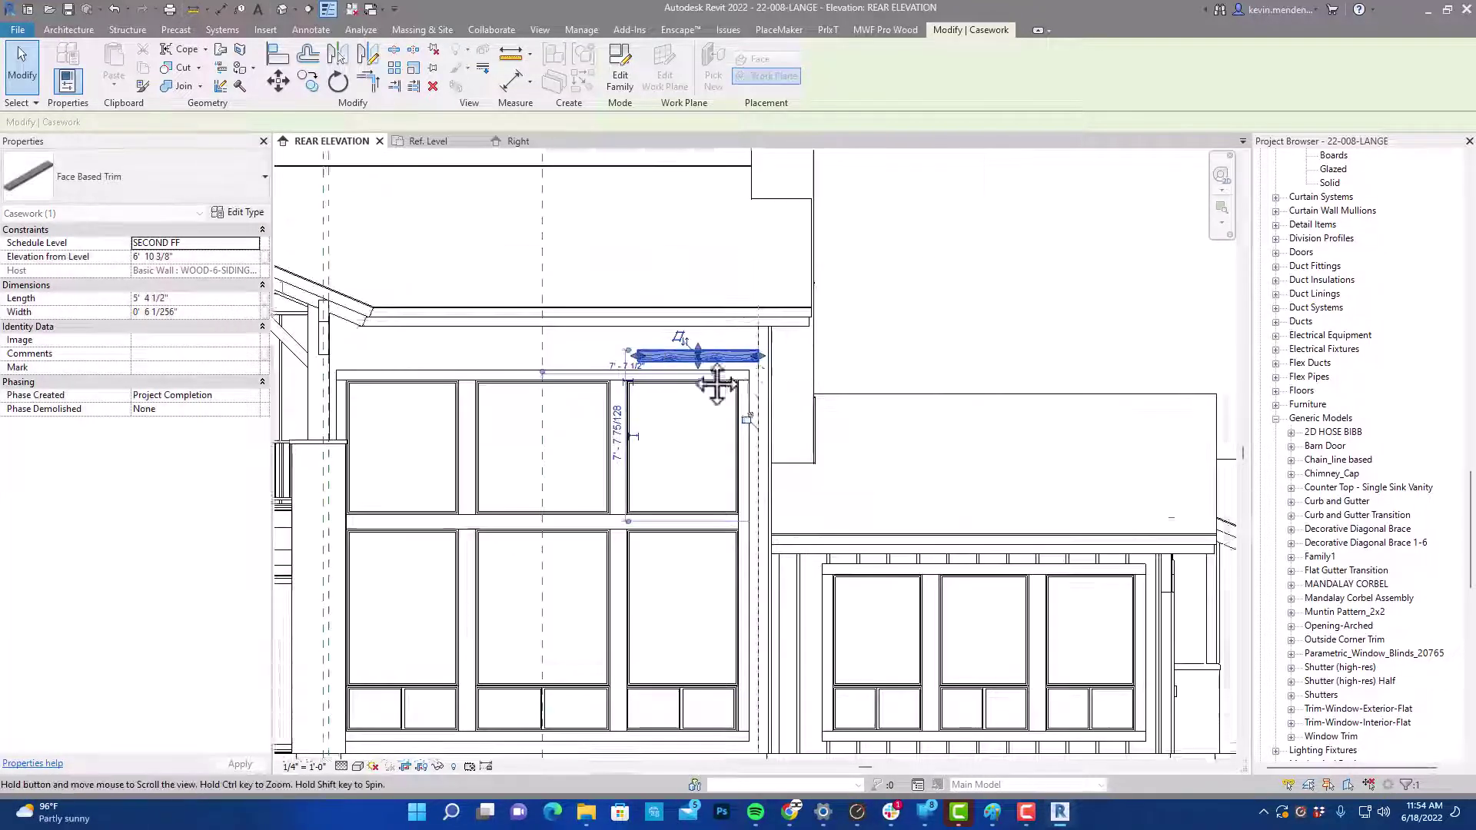
{"action": "scroll", "coordinate": [805, 397], "scroll_direction": "up", "scroll_amount": 2}
{"action": "left_click_drag", "start_coordinate": [809, 387], "coordinate": [507, 388]}
- Stretch the trim's upper edge to the eave board and its lower edge to the window head trim, about 1' 11 3/4" wide
{"action": "scroll", "coordinate": [731, 376], "scroll_direction": "up", "scroll_amount": 4}
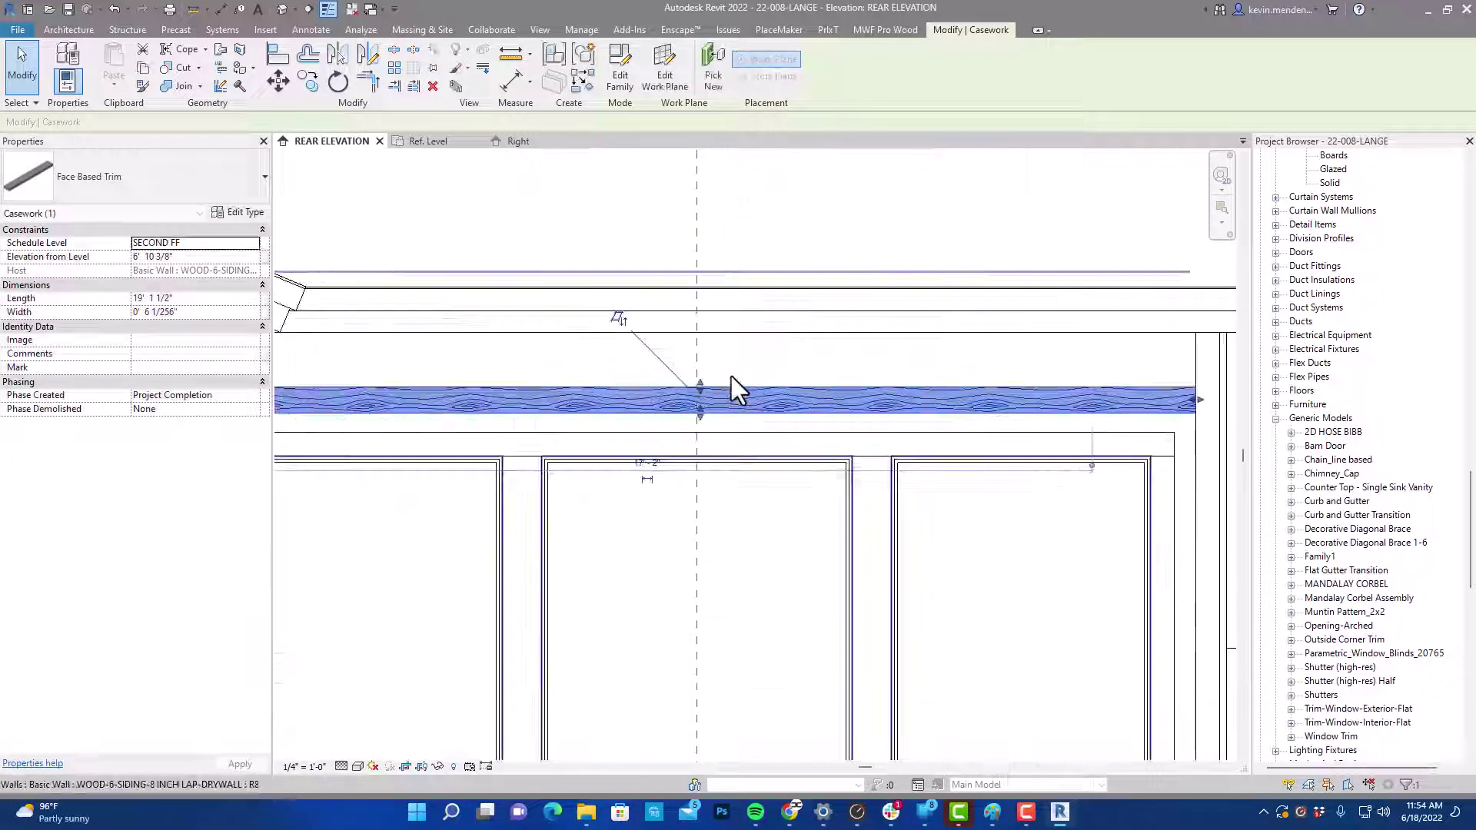
{"action": "left_click_drag", "start_coordinate": [702, 350], "coordinate": [702, 337]}
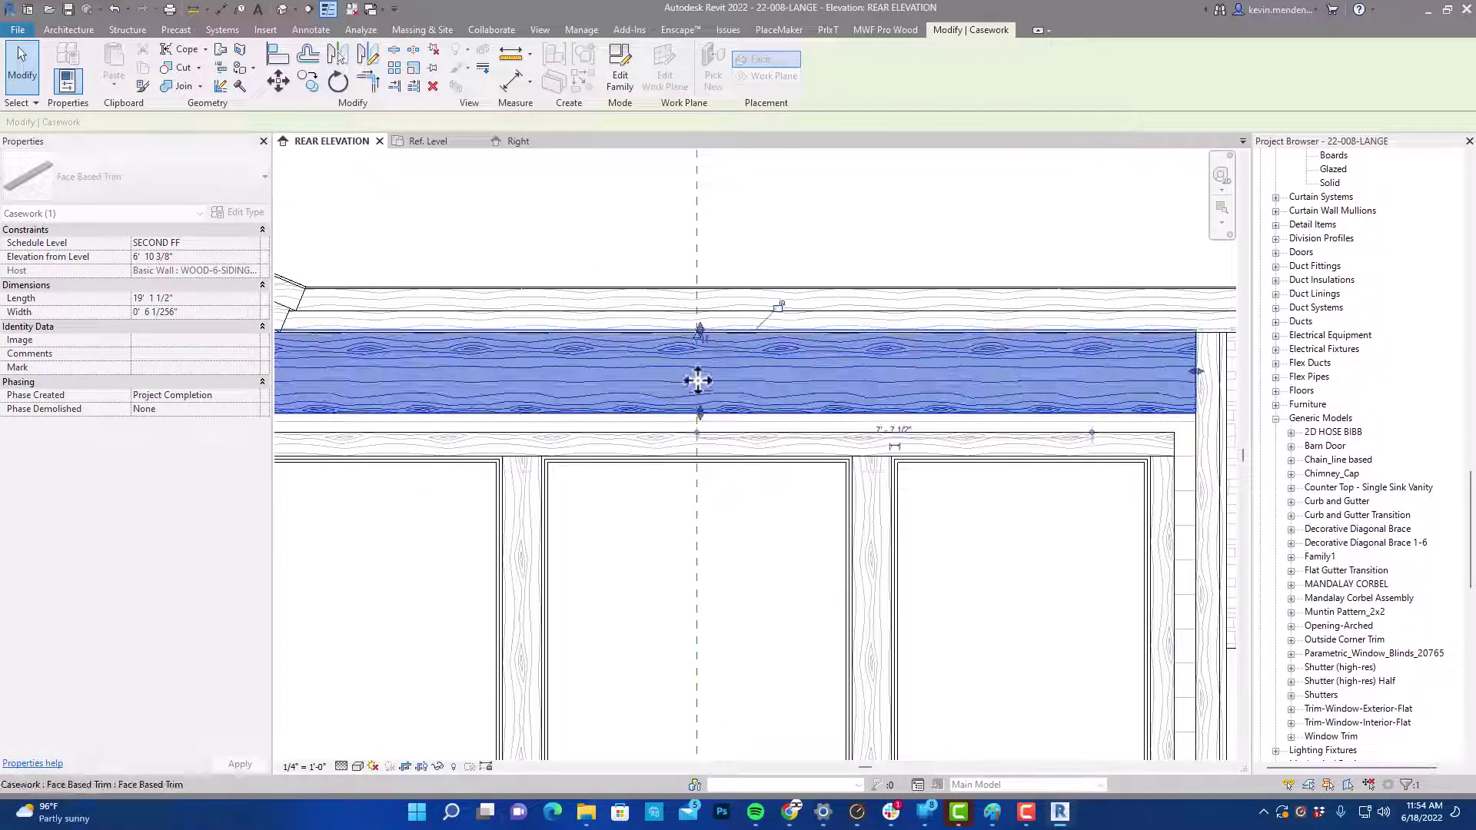
{"action": "left_click_drag", "start_coordinate": [701, 433], "coordinate": [711, 454]}
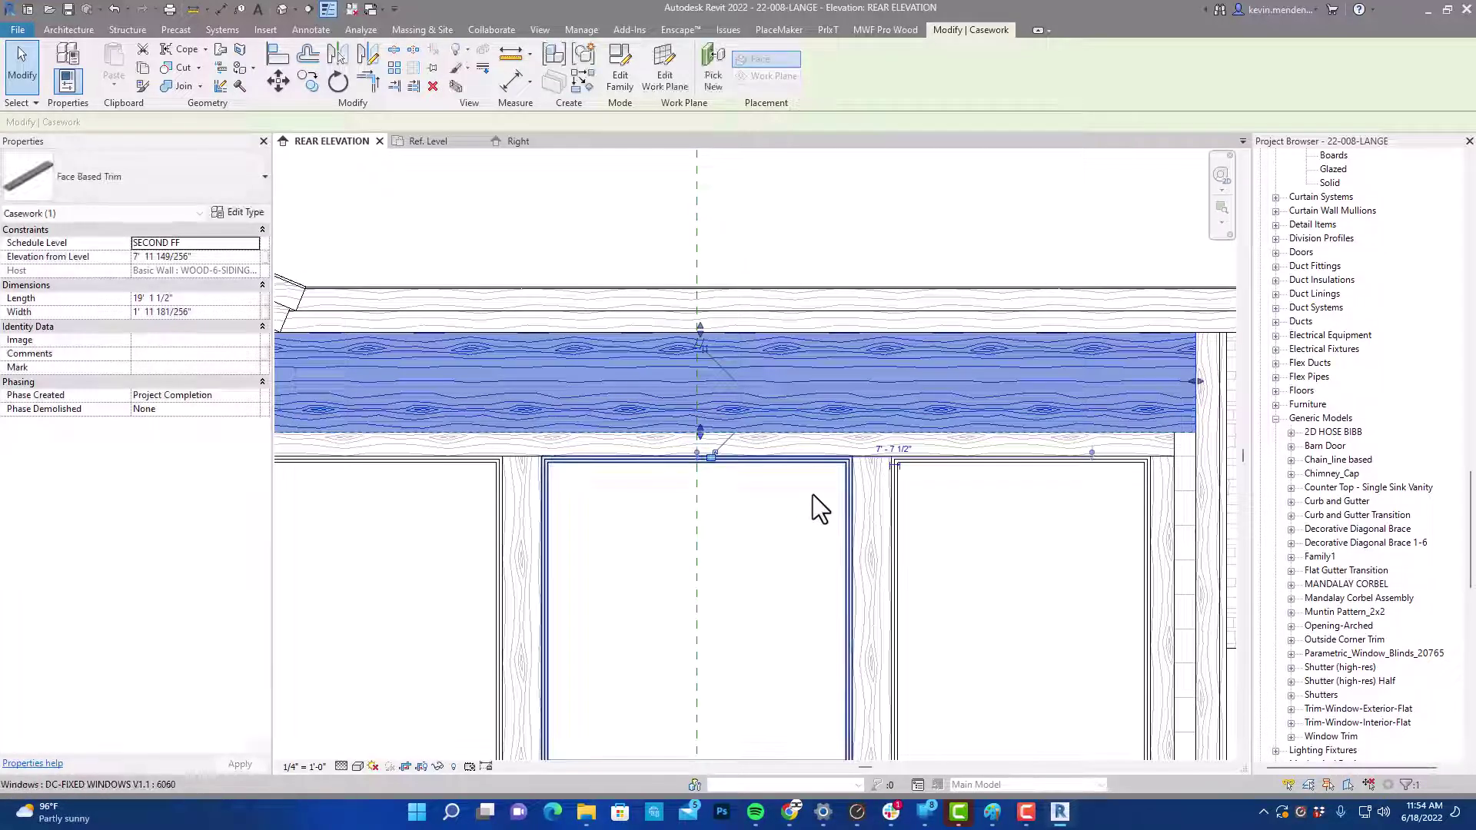
{"action": "key", "text": "Escape"}
{"action": "scroll", "coordinate": [814, 495], "scroll_direction": "down", "scroll_amount": 1}
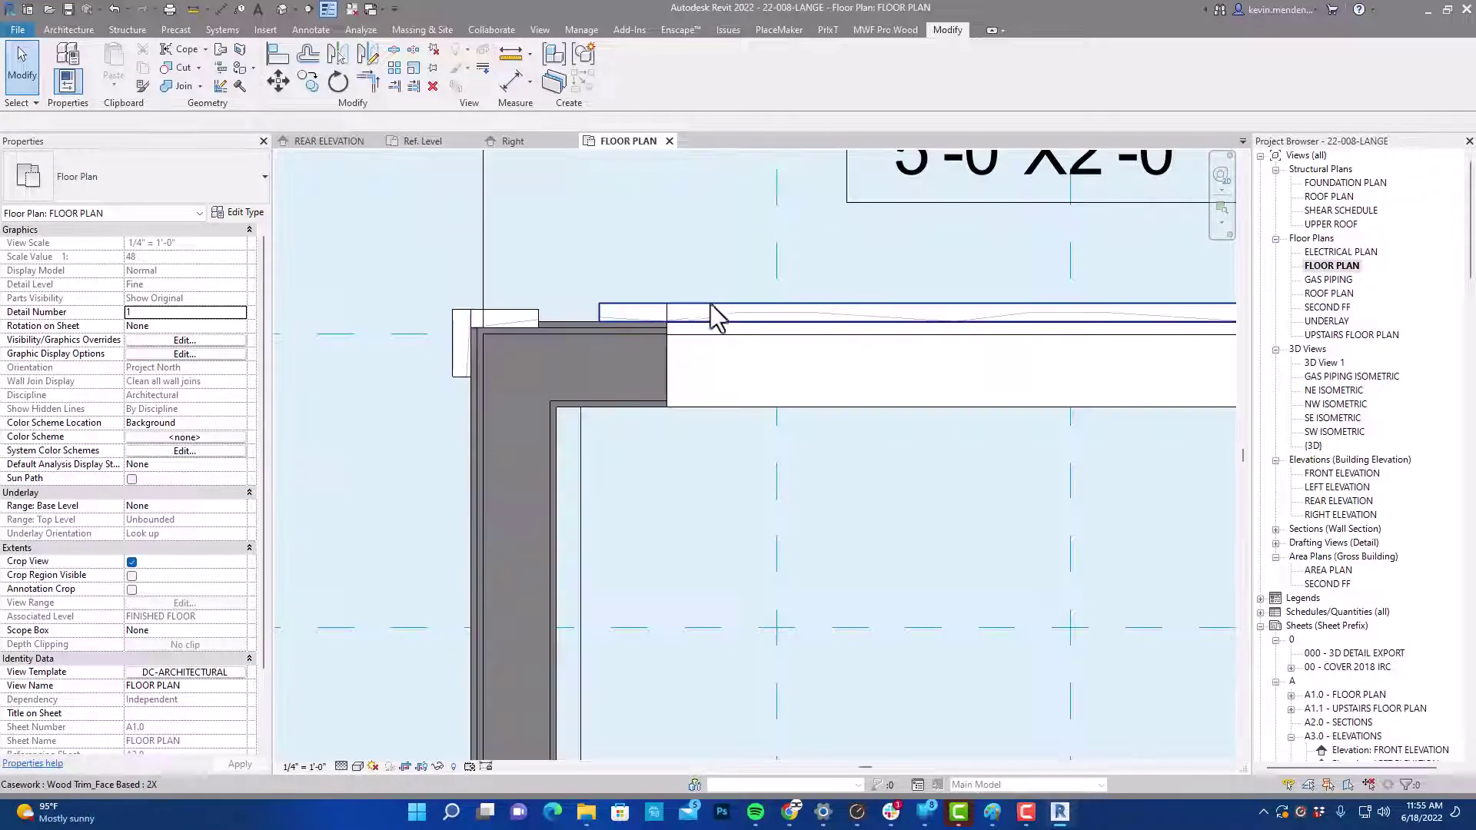
- Examine the existing 2X face-based wood trim along the great room and dining exterior walls in the floor plan
{"action": "left_click", "coordinate": [692, 313]}
{"action": "scroll", "coordinate": [692, 300], "scroll_direction": "down", "scroll_amount": 4}
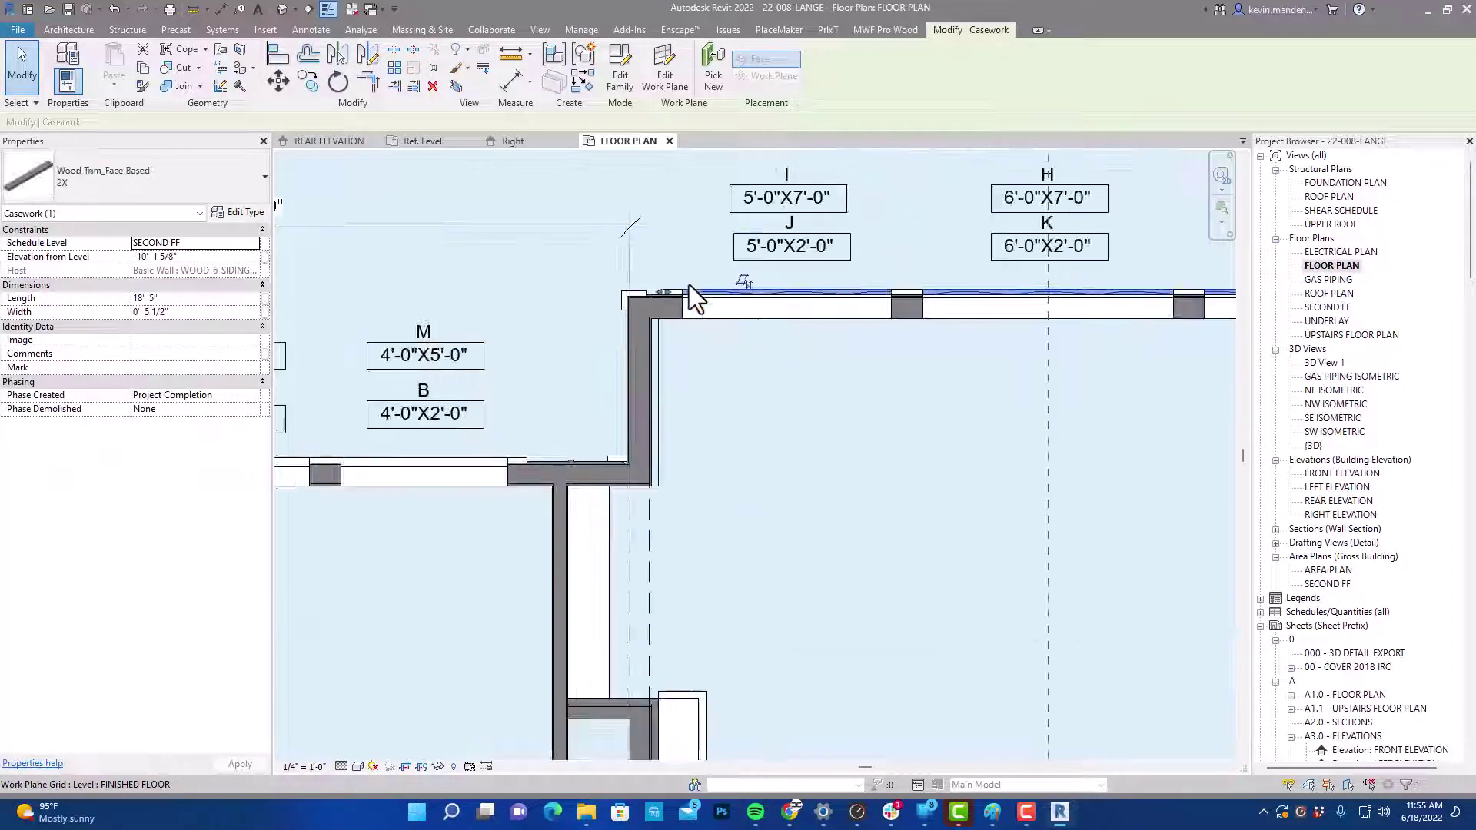
{"action": "middle_click_drag", "start_coordinate": [976, 408], "coordinate": [639, 320]}
{"action": "middle_click_drag", "start_coordinate": [982, 357], "coordinate": [890, 350]}
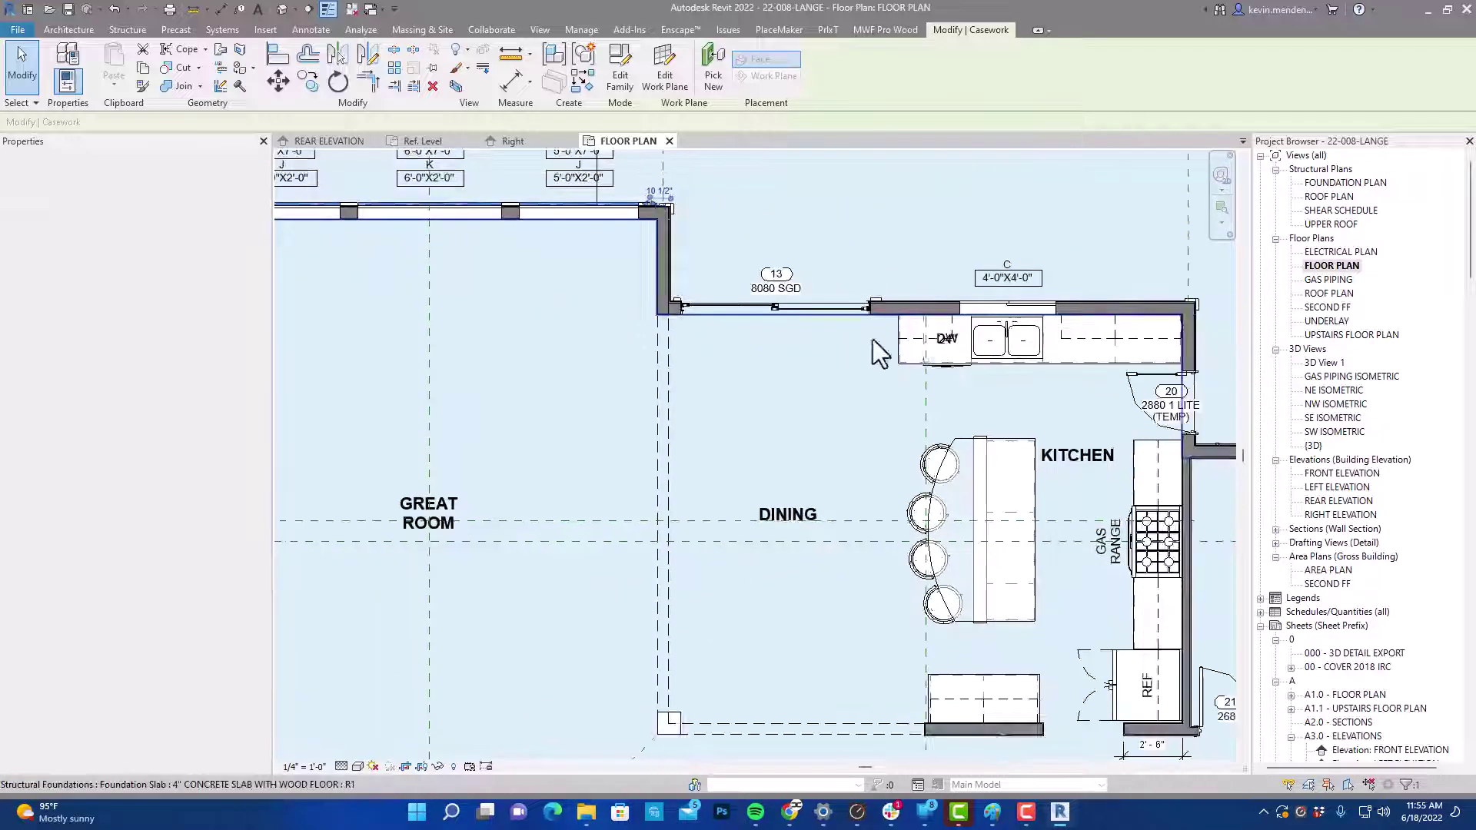
{"action": "scroll", "coordinate": [884, 338], "scroll_direction": "up", "scroll_amount": 3}
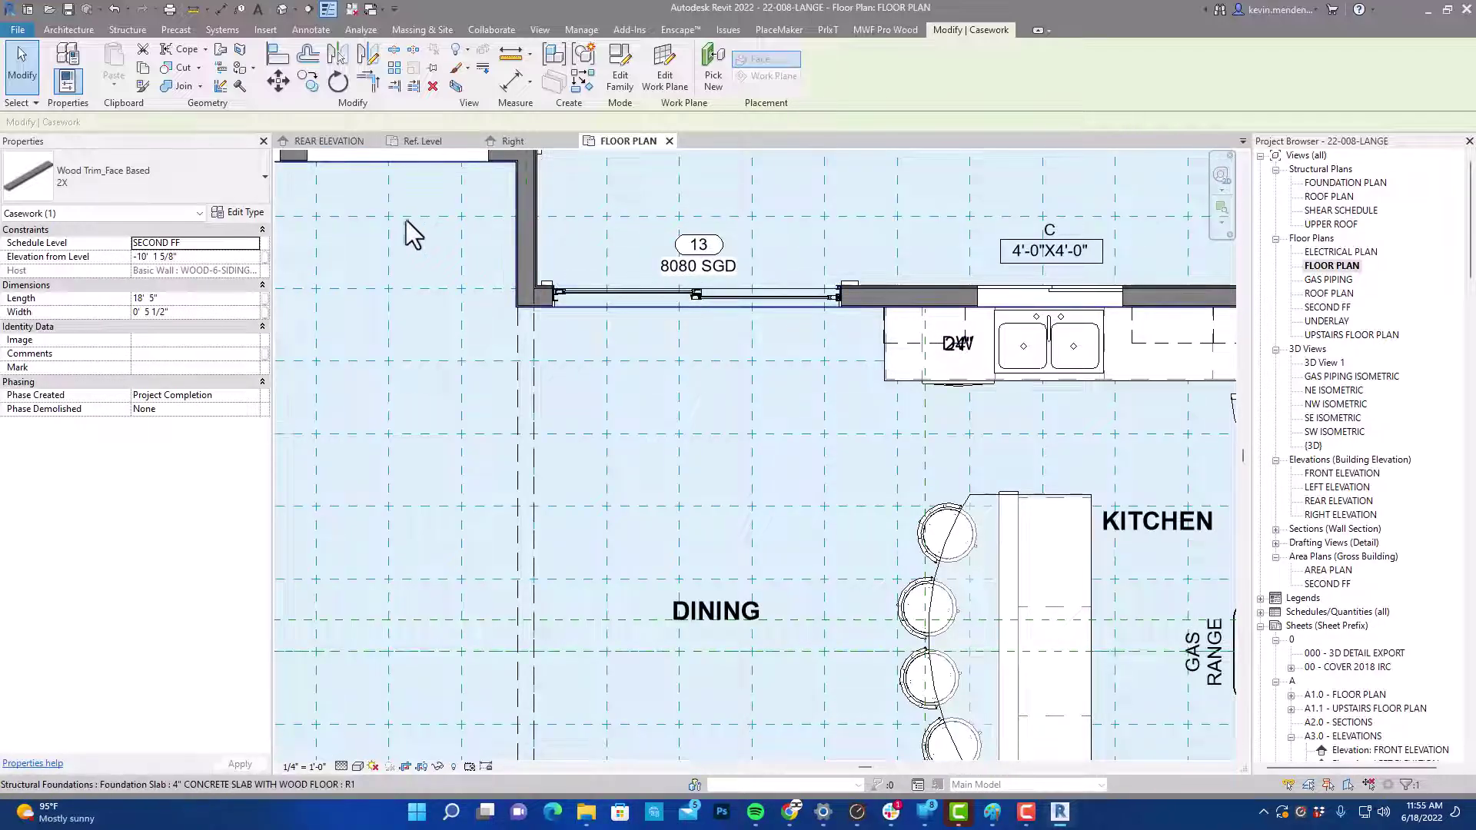
- Hide the Custom Window Trim subcategory of Casework in the REAR ELEVATION view's visibility overrides
{"action": "left_click", "coordinate": [338, 141]}
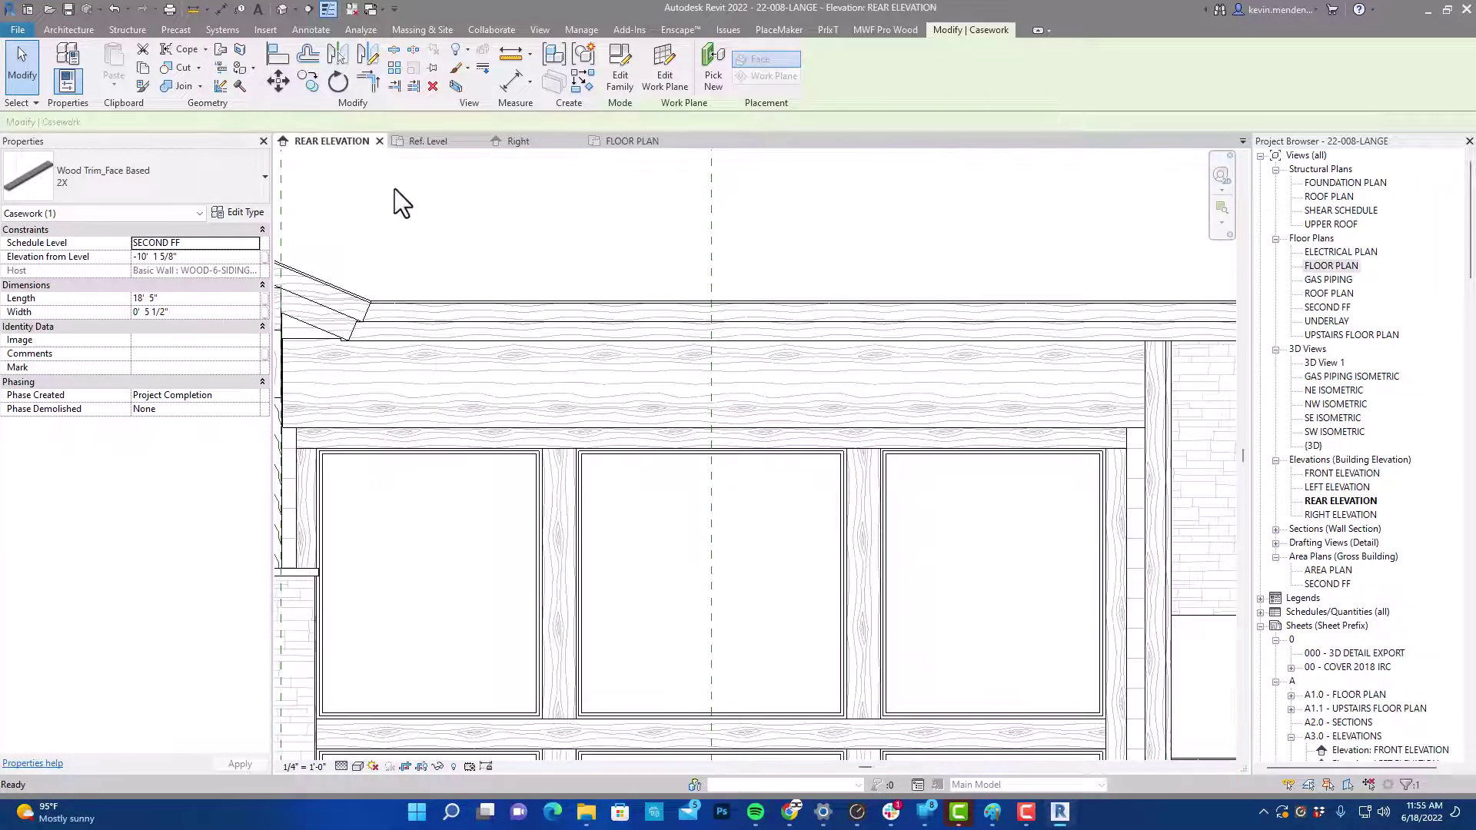
{"action": "left_click", "coordinate": [589, 375]}
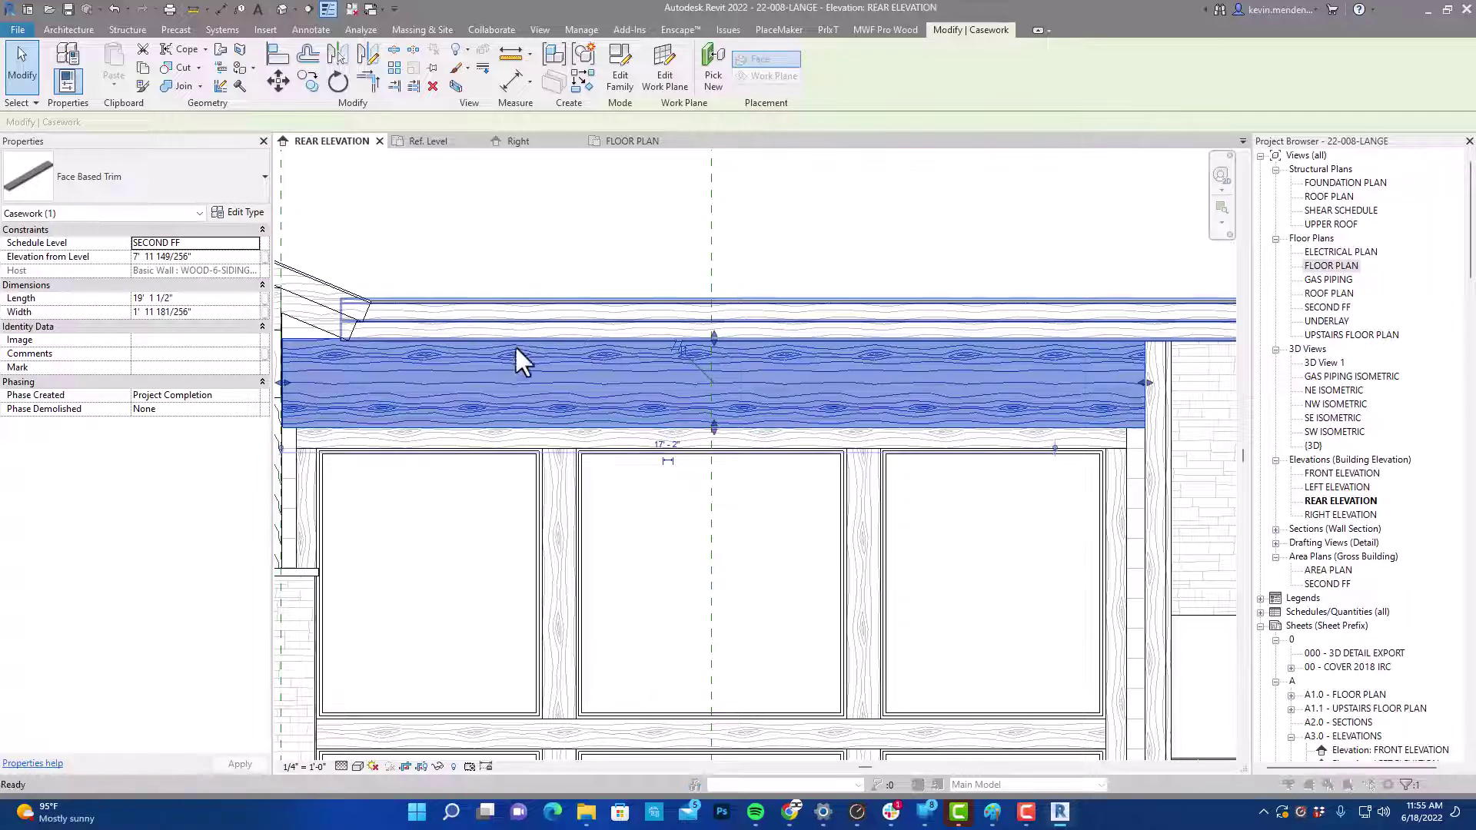
{"action": "key", "text": "v"}
{"action": "key", "text": "g"}
{"action": "left_click", "coordinate": [561, 310]}
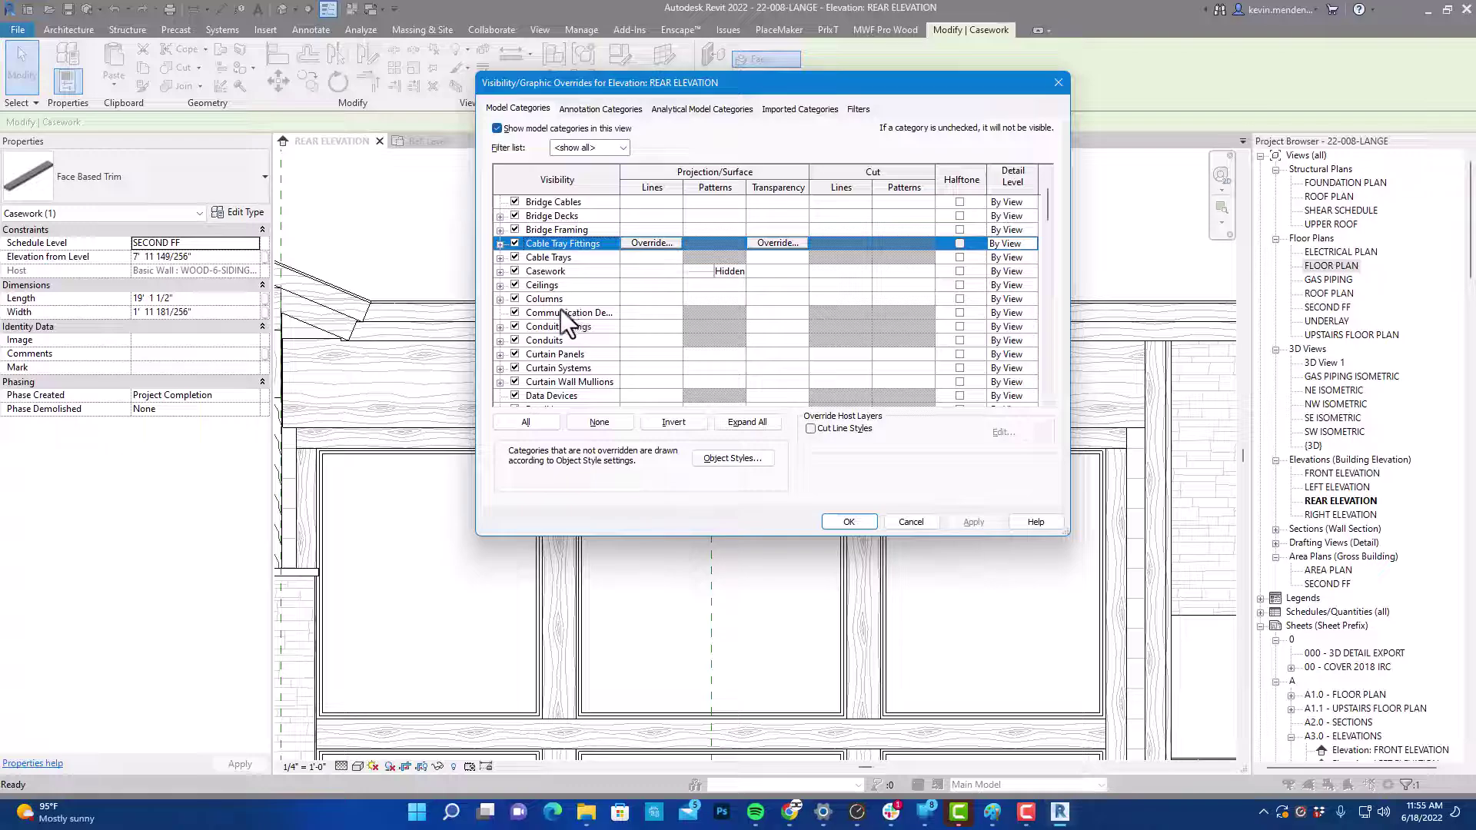
{"action": "left_click", "coordinate": [502, 271]}
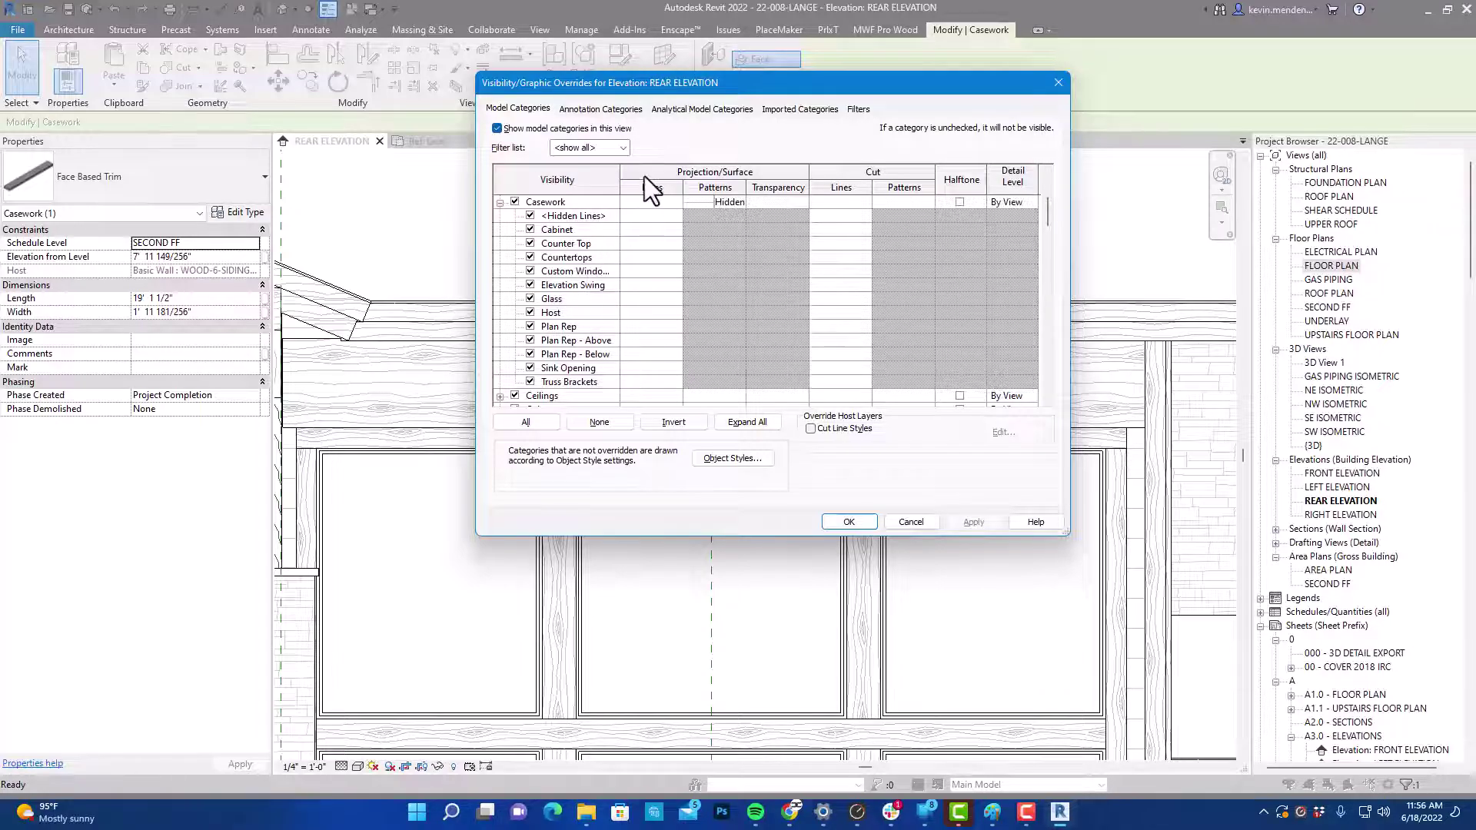
{"action": "left_click_drag", "start_coordinate": [683, 180], "coordinate": [702, 179]}
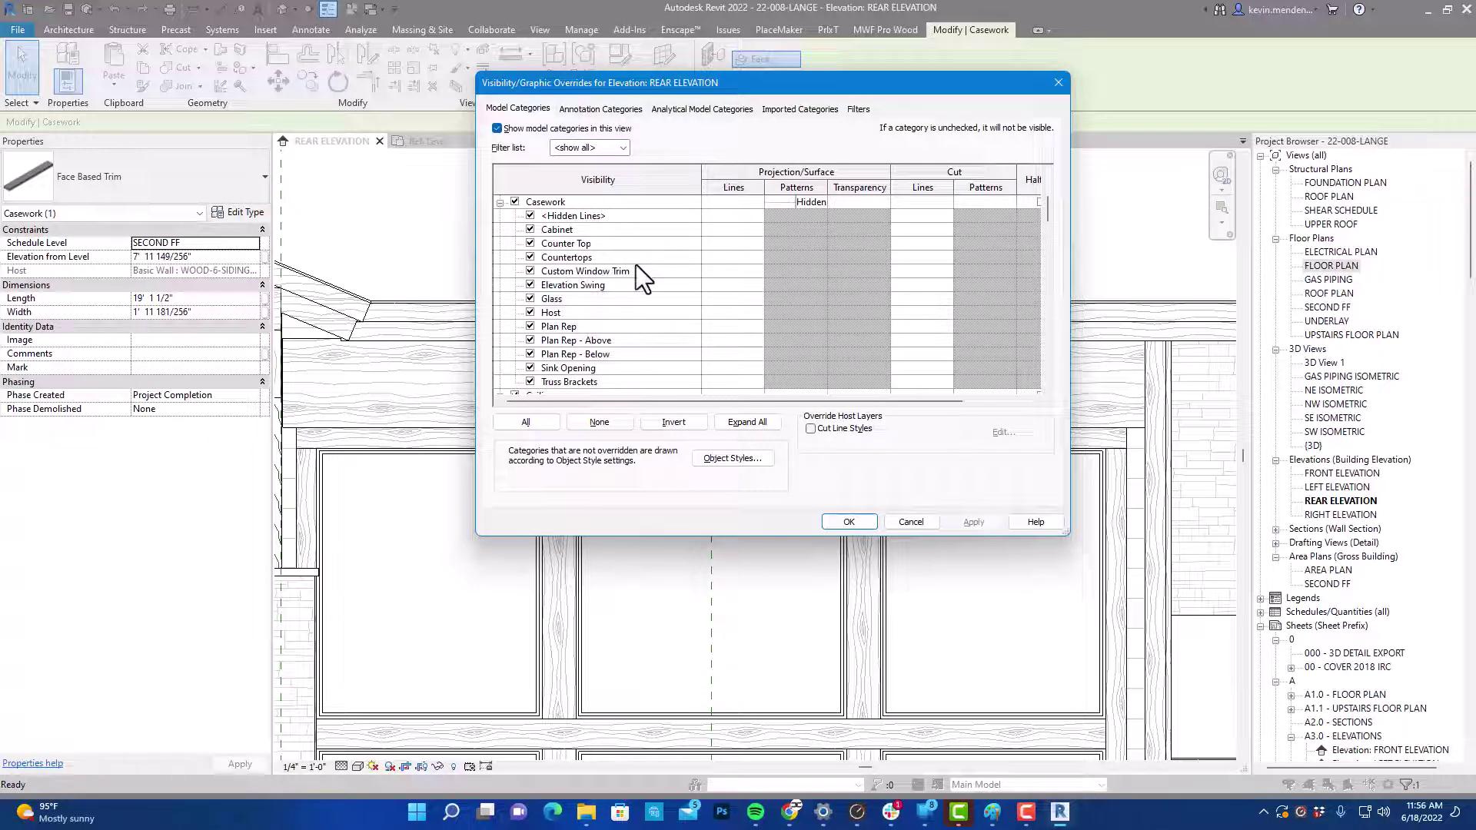
{"action": "left_click", "coordinate": [615, 273]}
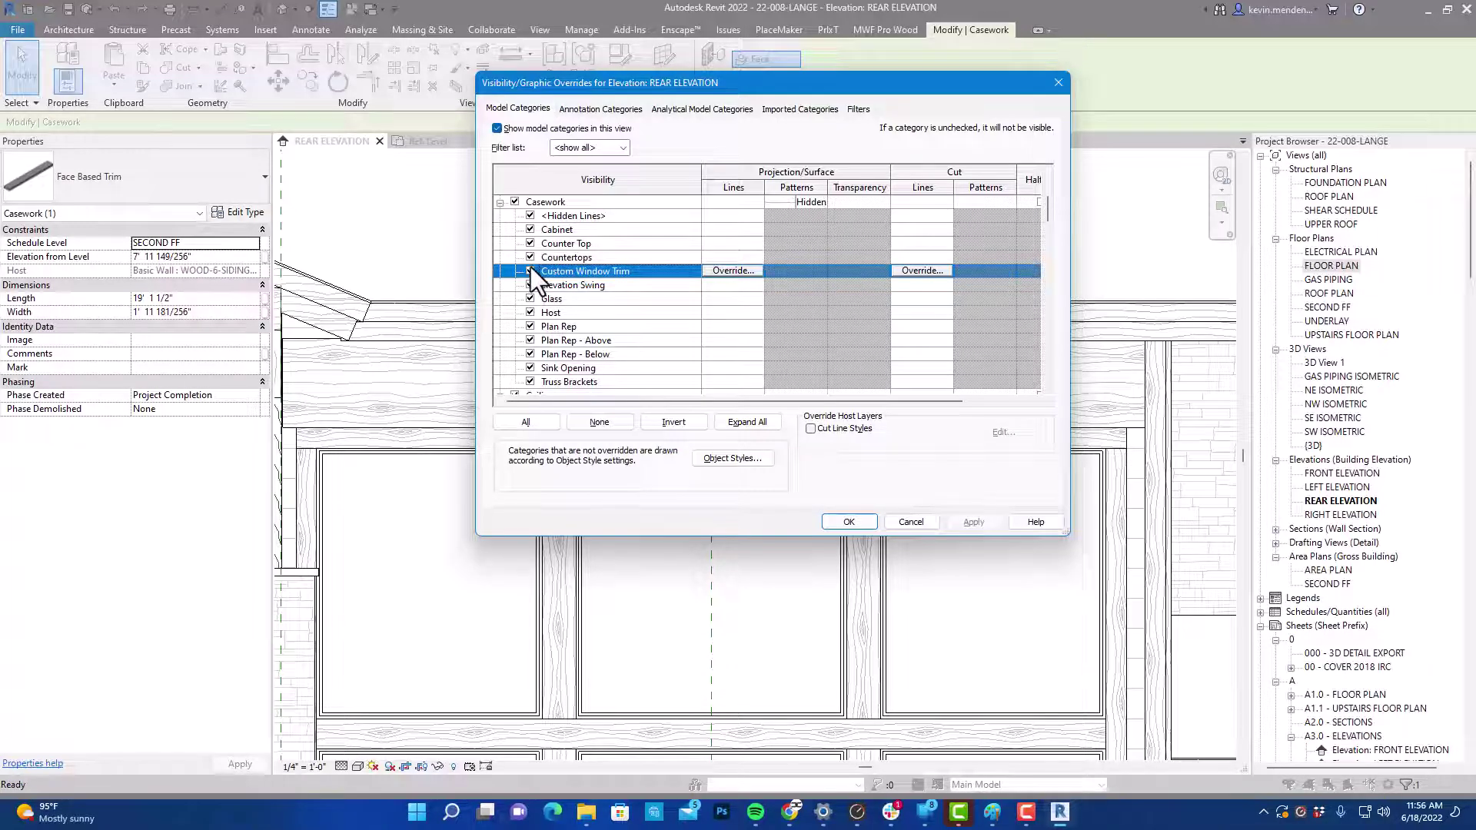
{"action": "left_click", "coordinate": [530, 270]}
{"action": "left_click", "coordinate": [852, 523]}
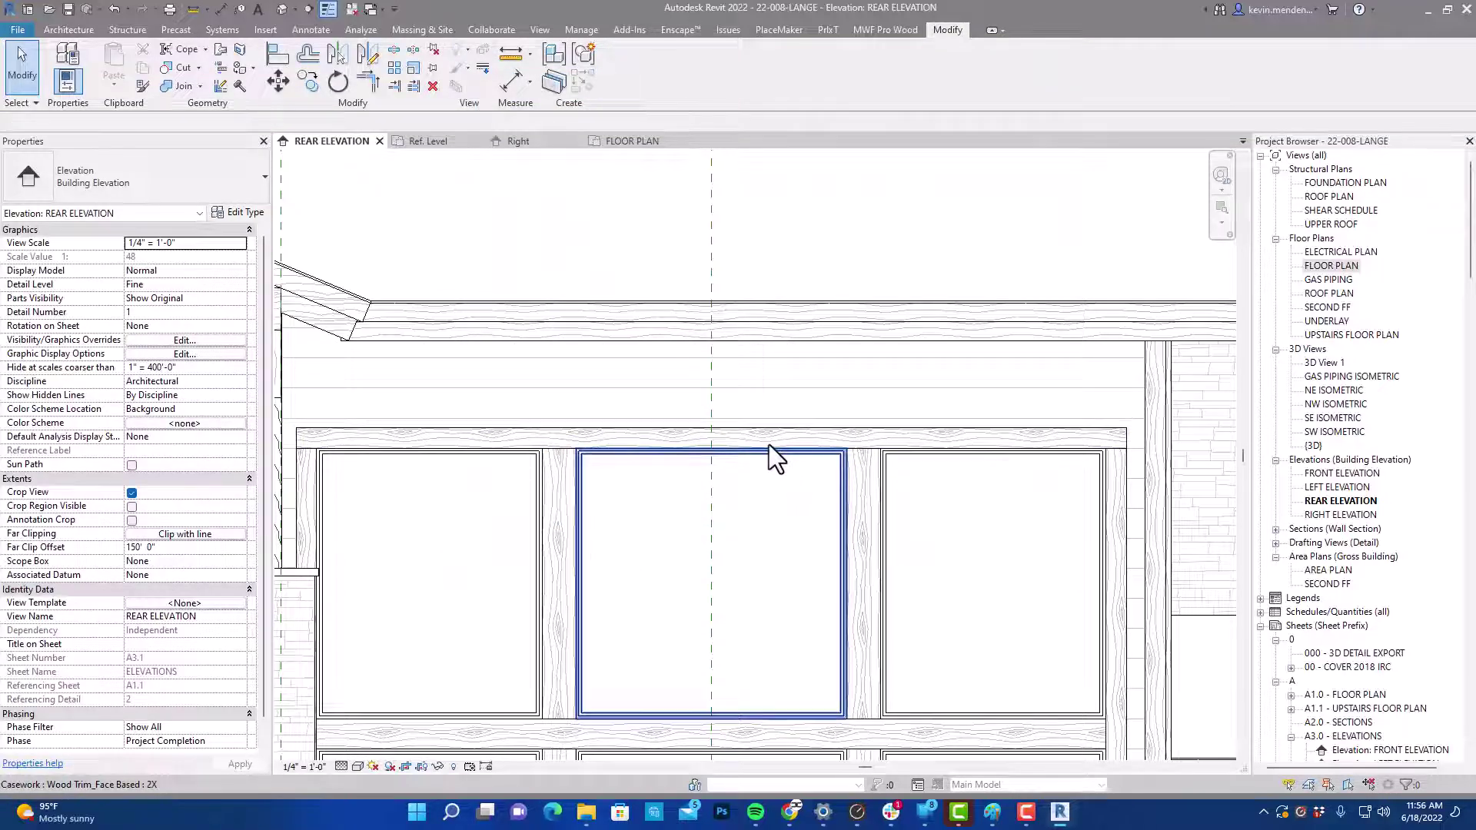